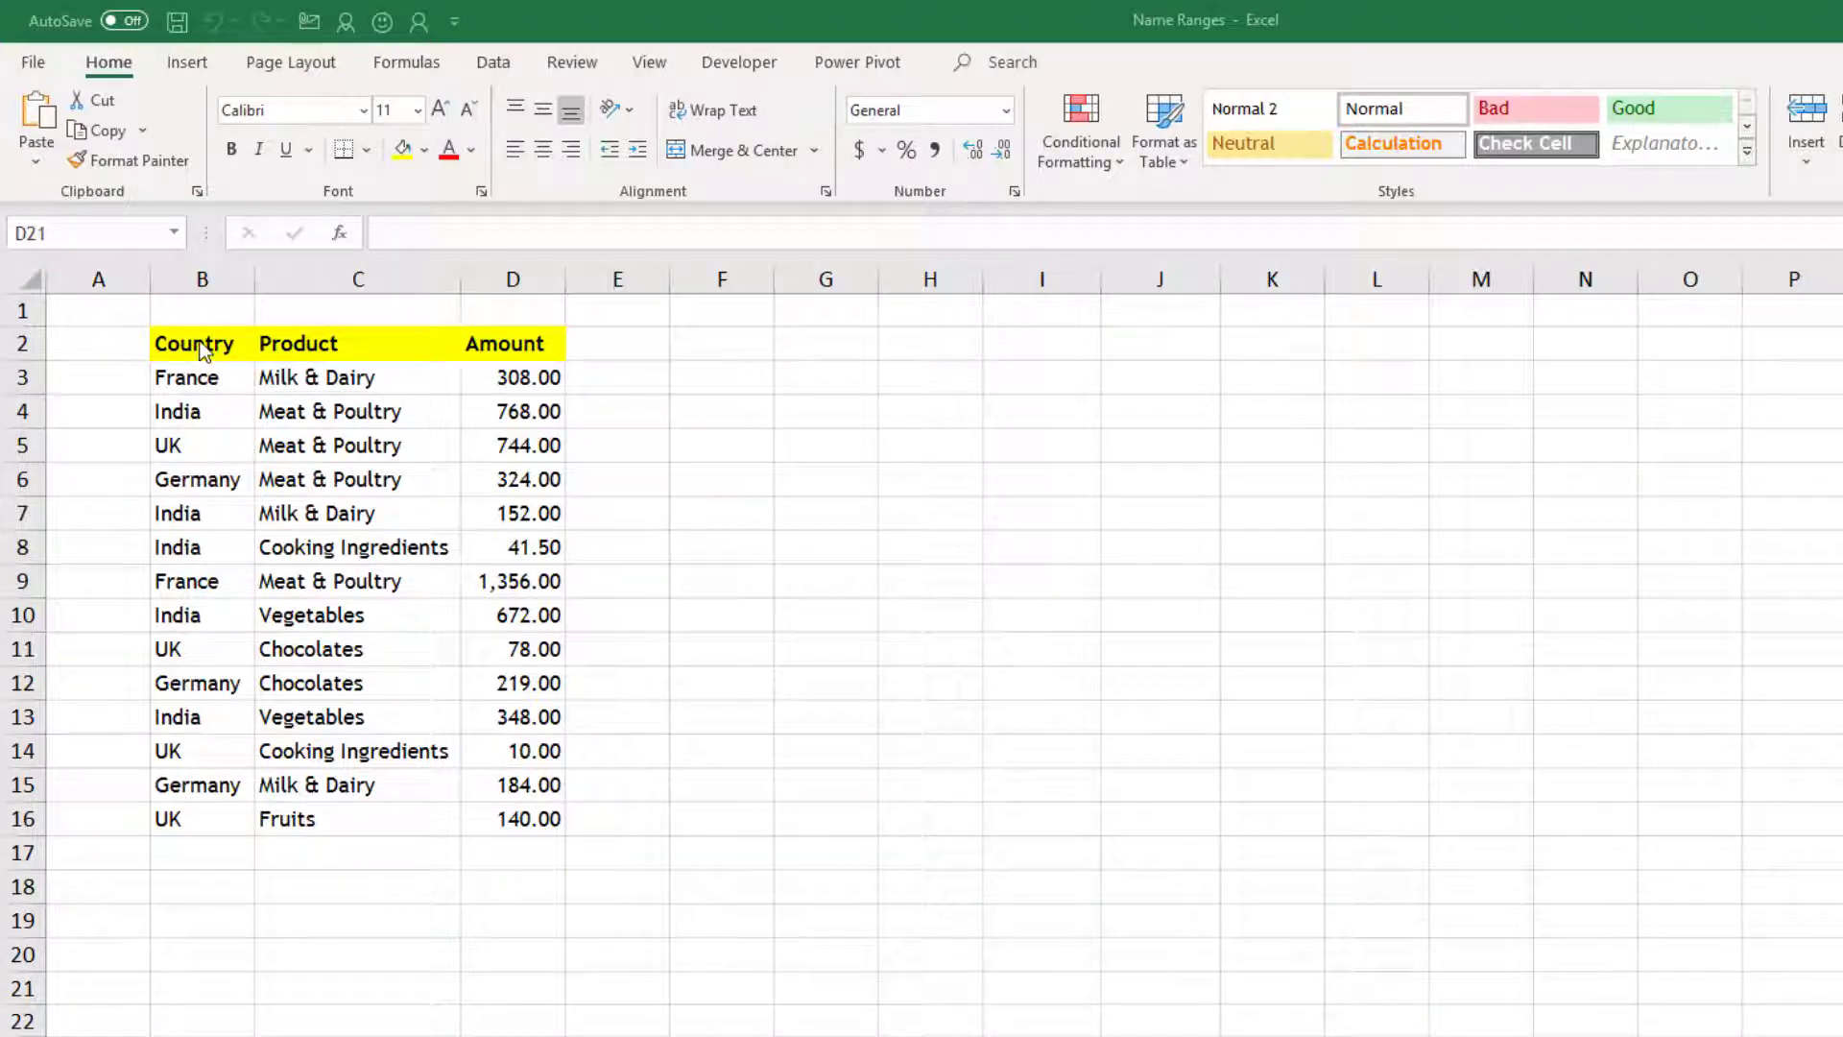
Step: Select the data table B2:D16 with its neighbouring empty rows and column E to gauge its extent
{"action": "left_click_drag", "start_coordinate": [198, 345], "coordinate": [513, 819]}
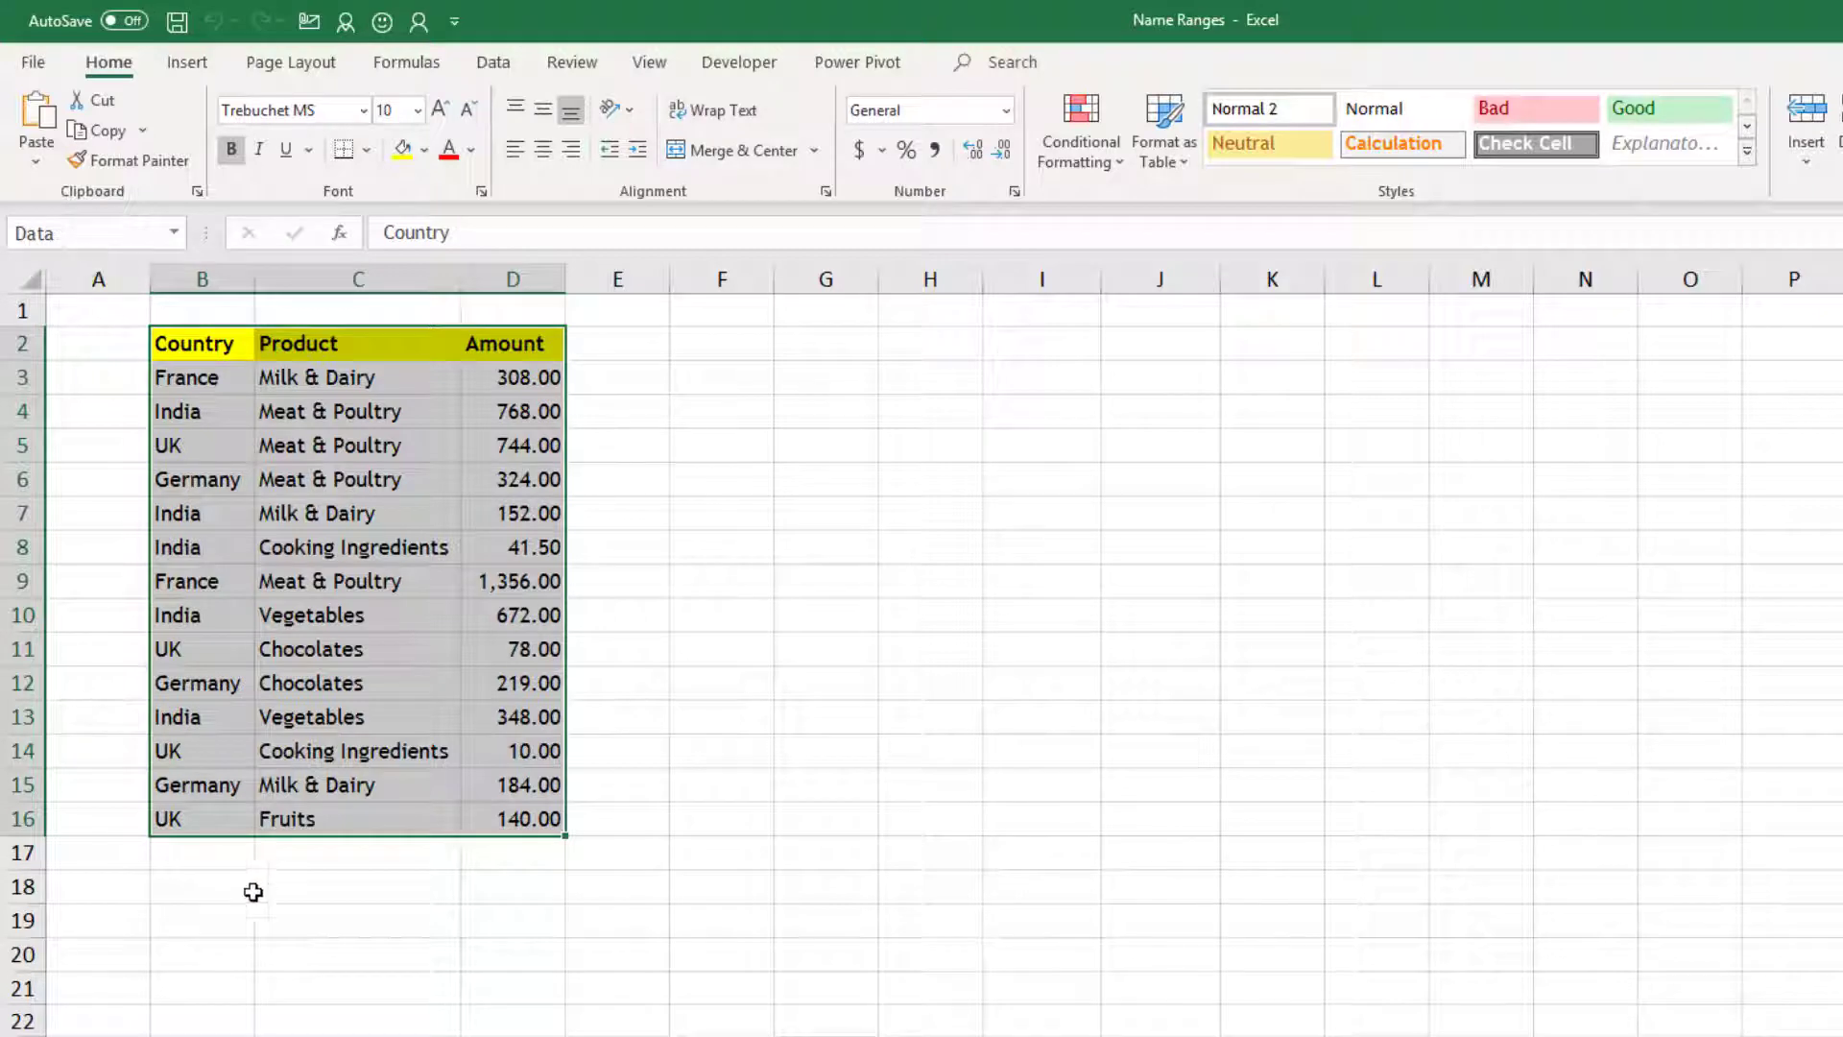
{"action": "left_click_drag", "start_coordinate": [201, 819], "coordinate": [502, 934]}
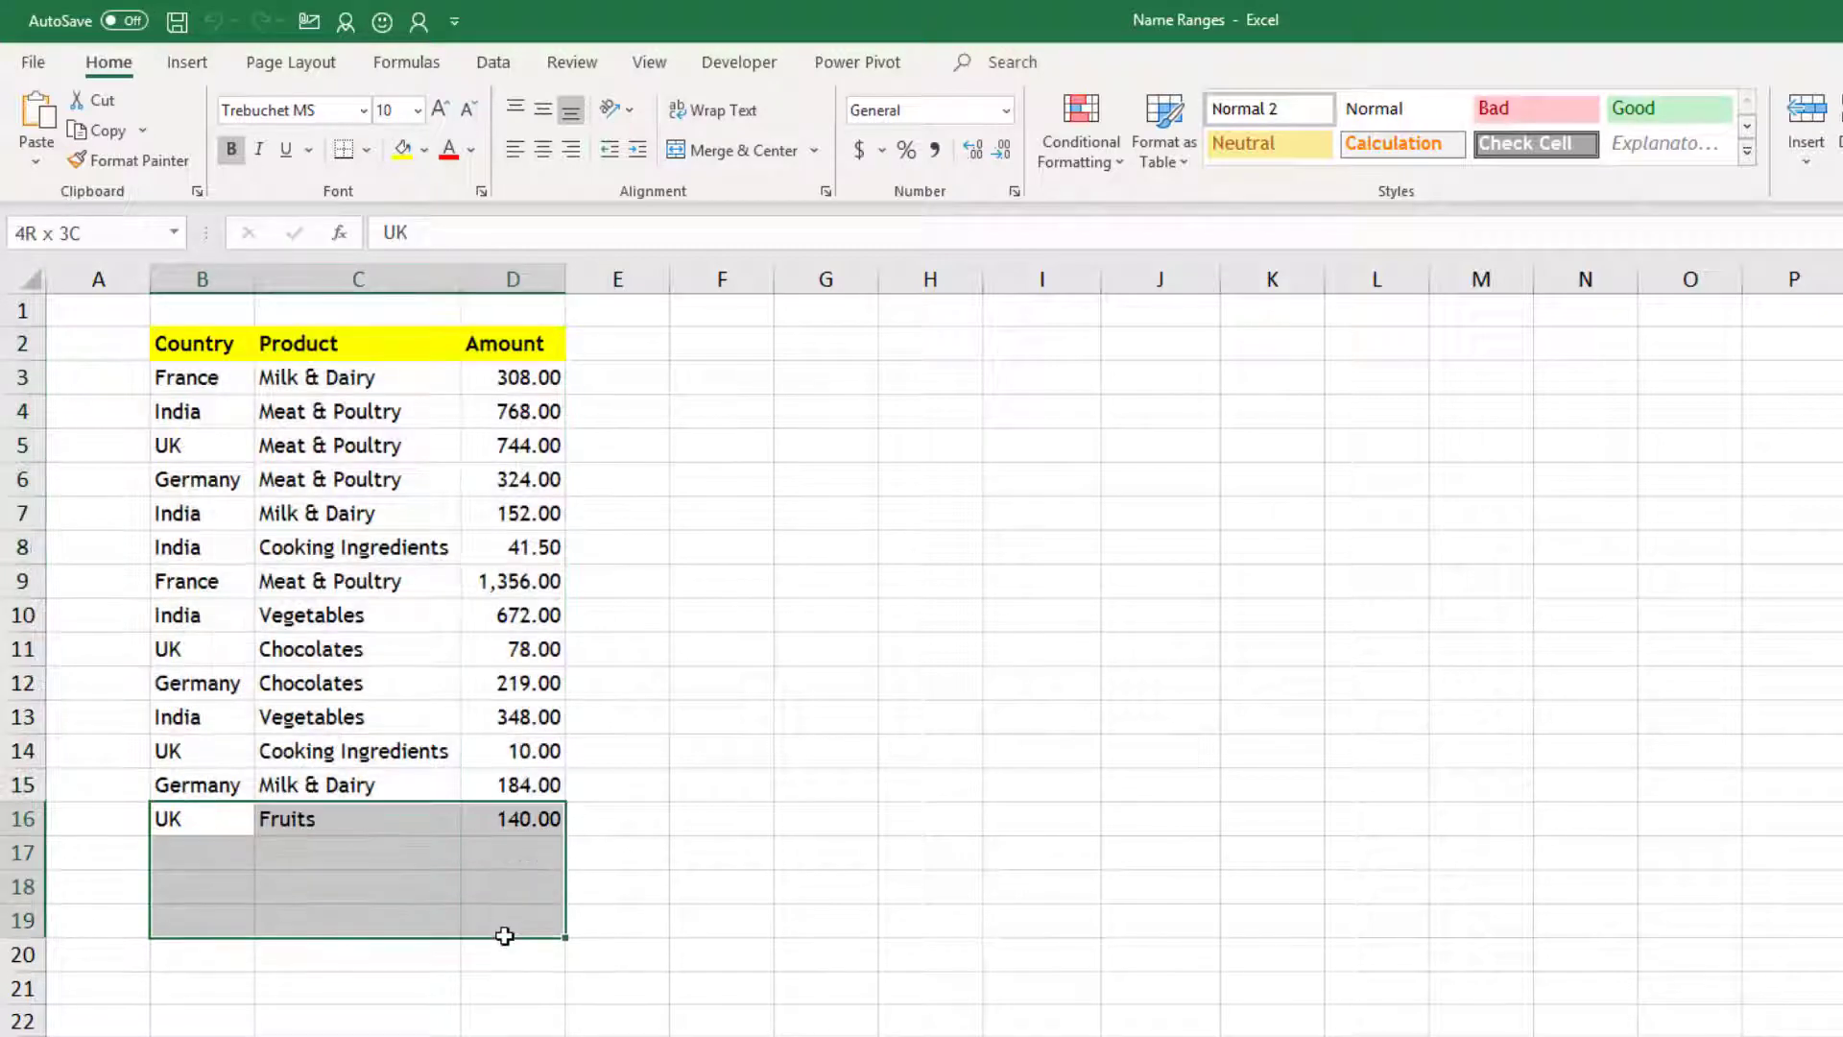
{"action": "left_click_drag", "start_coordinate": [502, 343], "coordinate": [648, 893]}
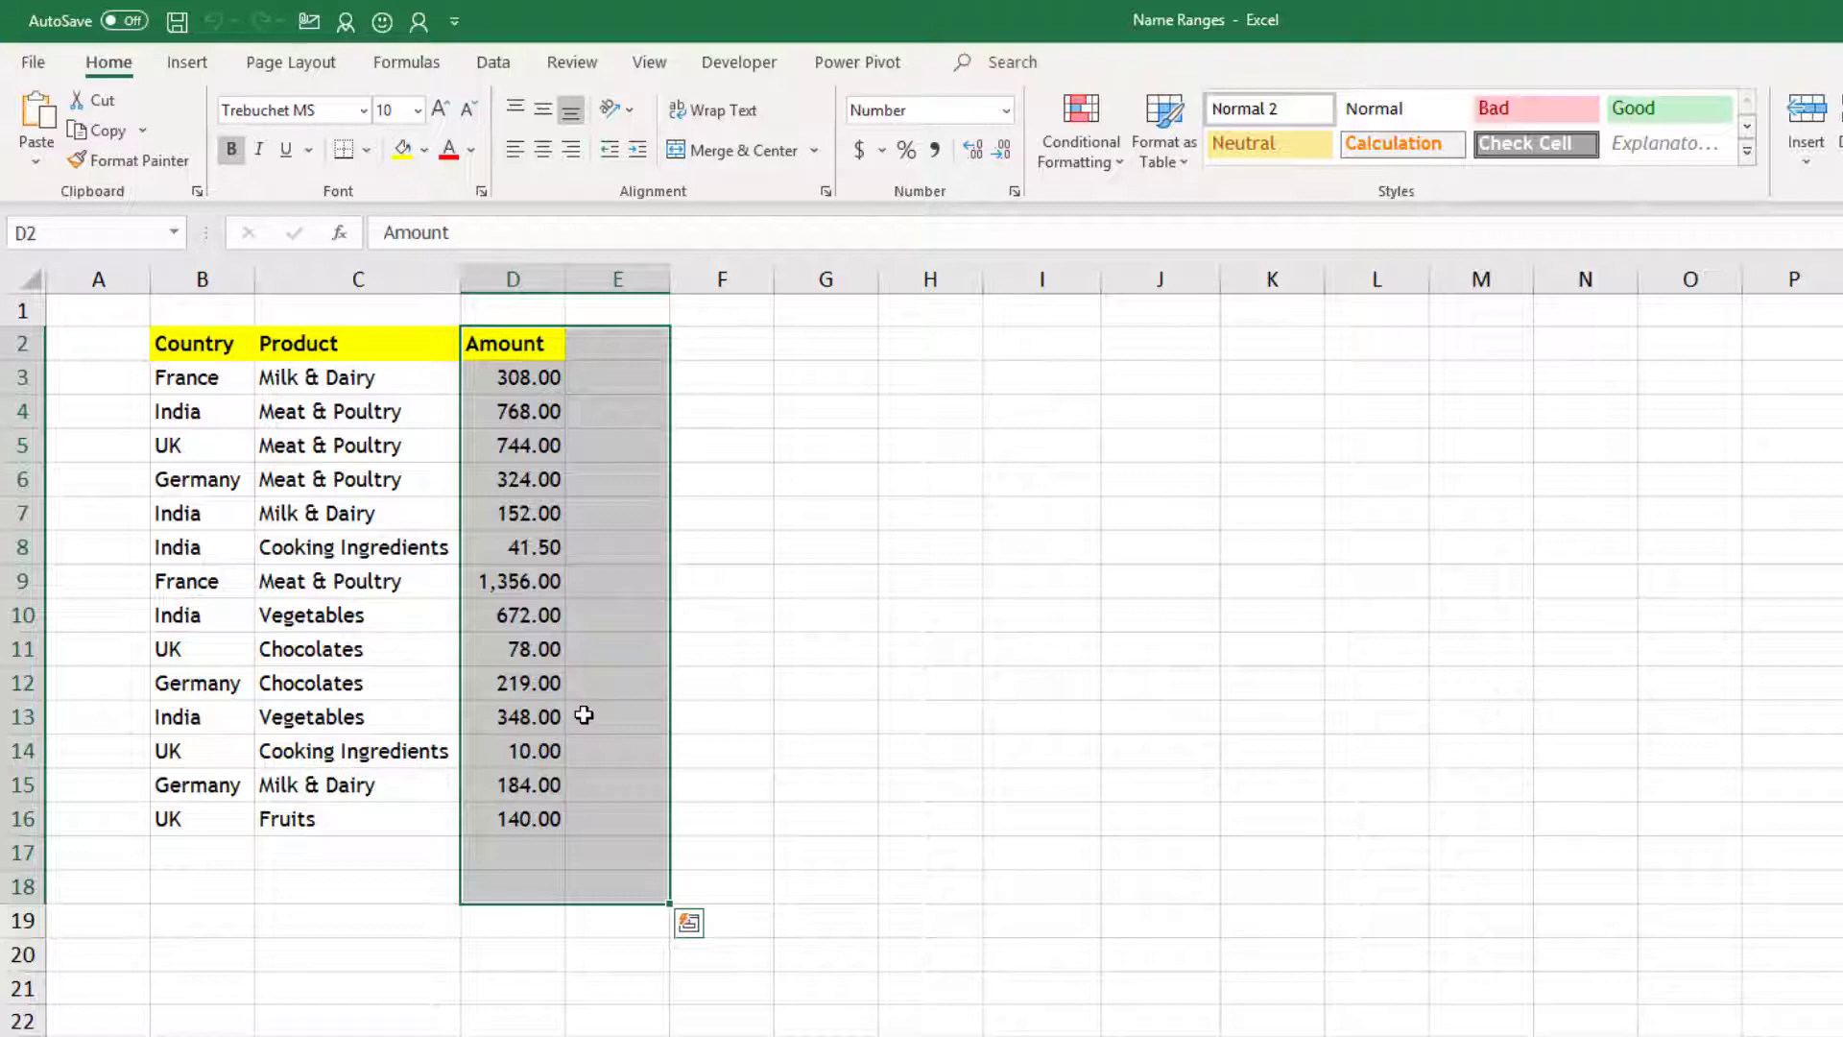
{"action": "left_click_drag", "start_coordinate": [193, 342], "coordinate": [599, 947]}
Step: Enter =OFFSET($B$2,0,0,15,3) in F7 to spill a copy of the table into F7:H21
{"action": "left_click", "coordinate": [711, 512]}
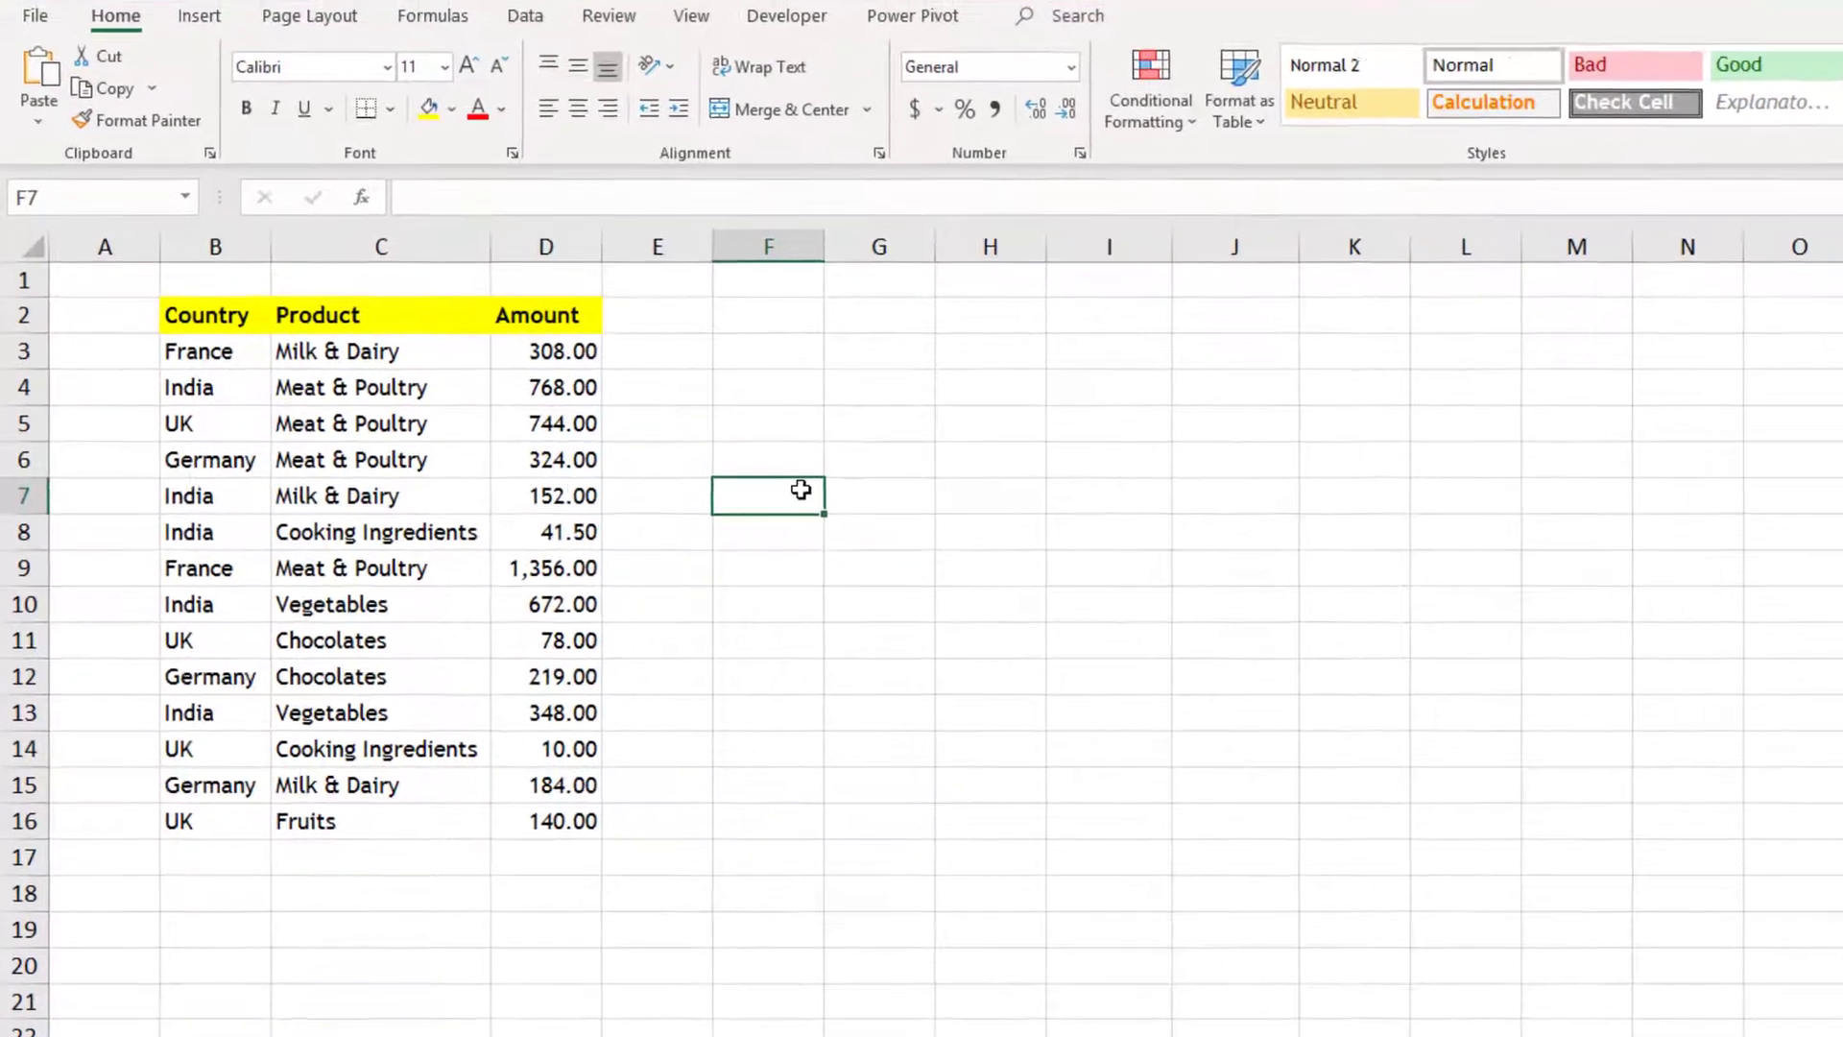
{"action": "type", "text": "=o"}
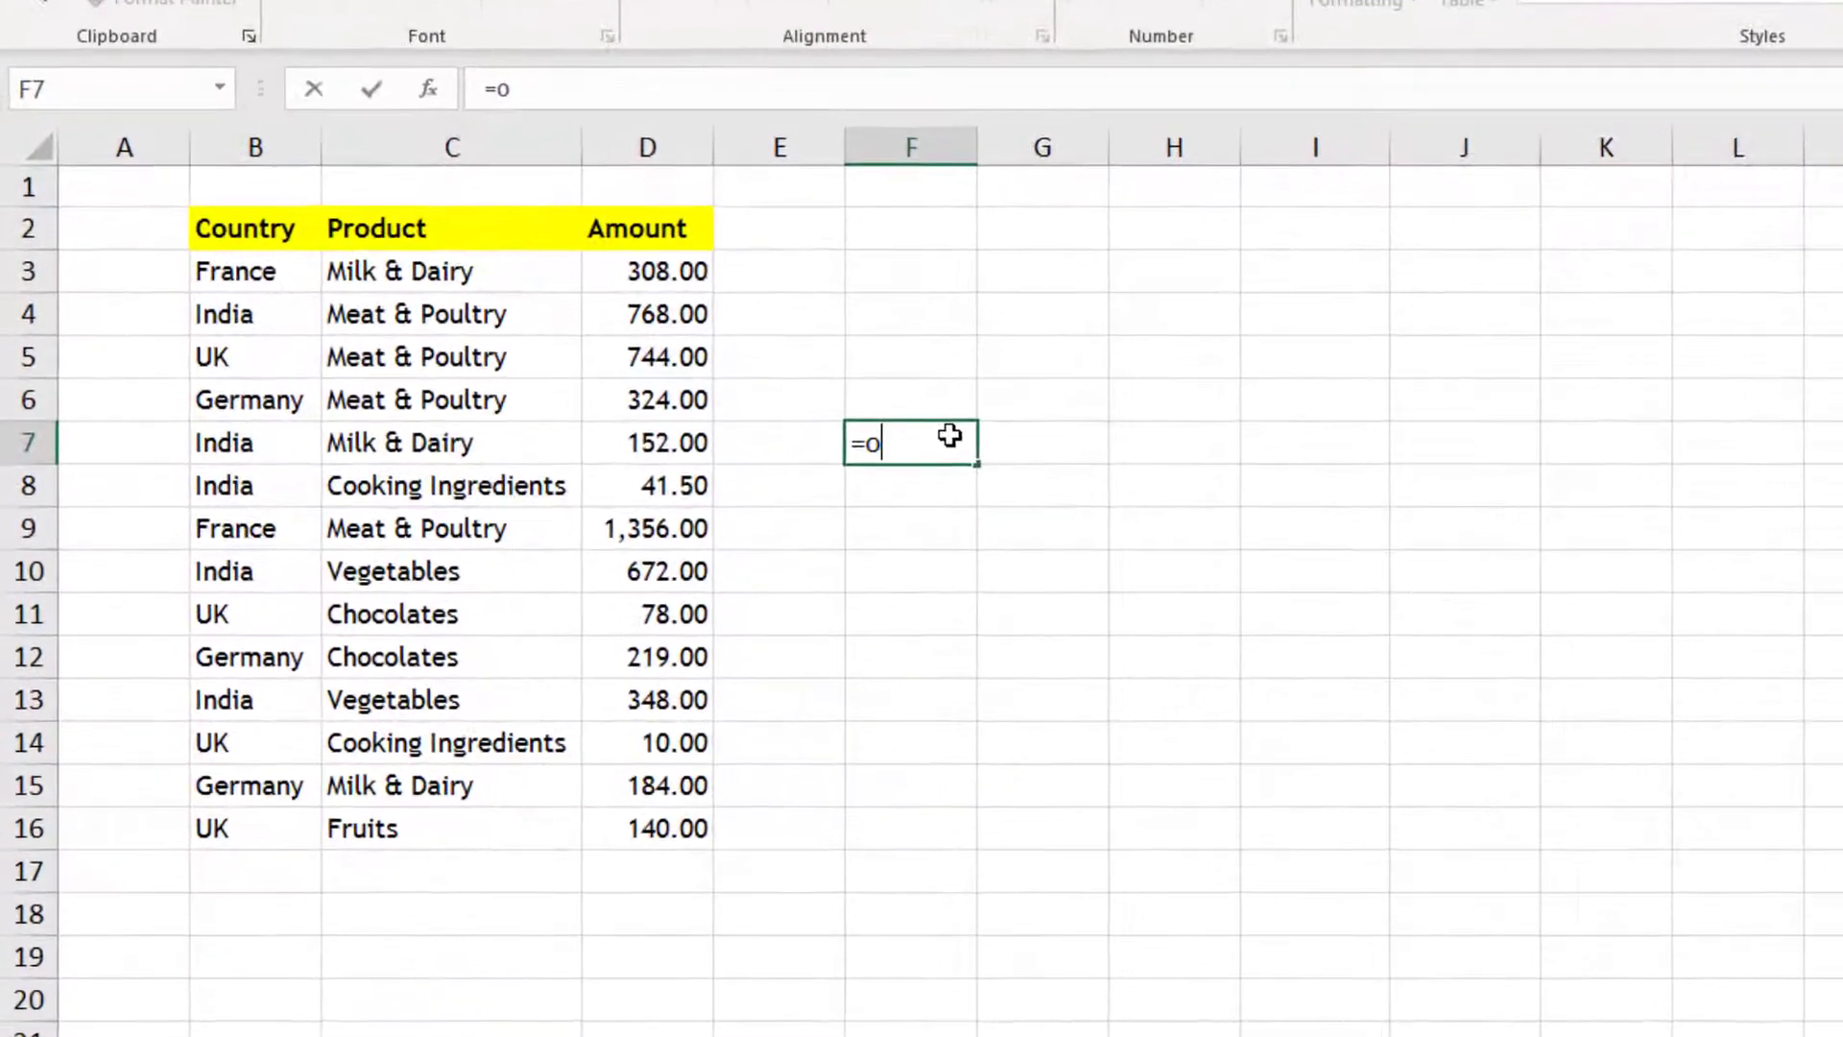
{"action": "type", "text": "f"}
{"action": "key", "text": "Tab"}
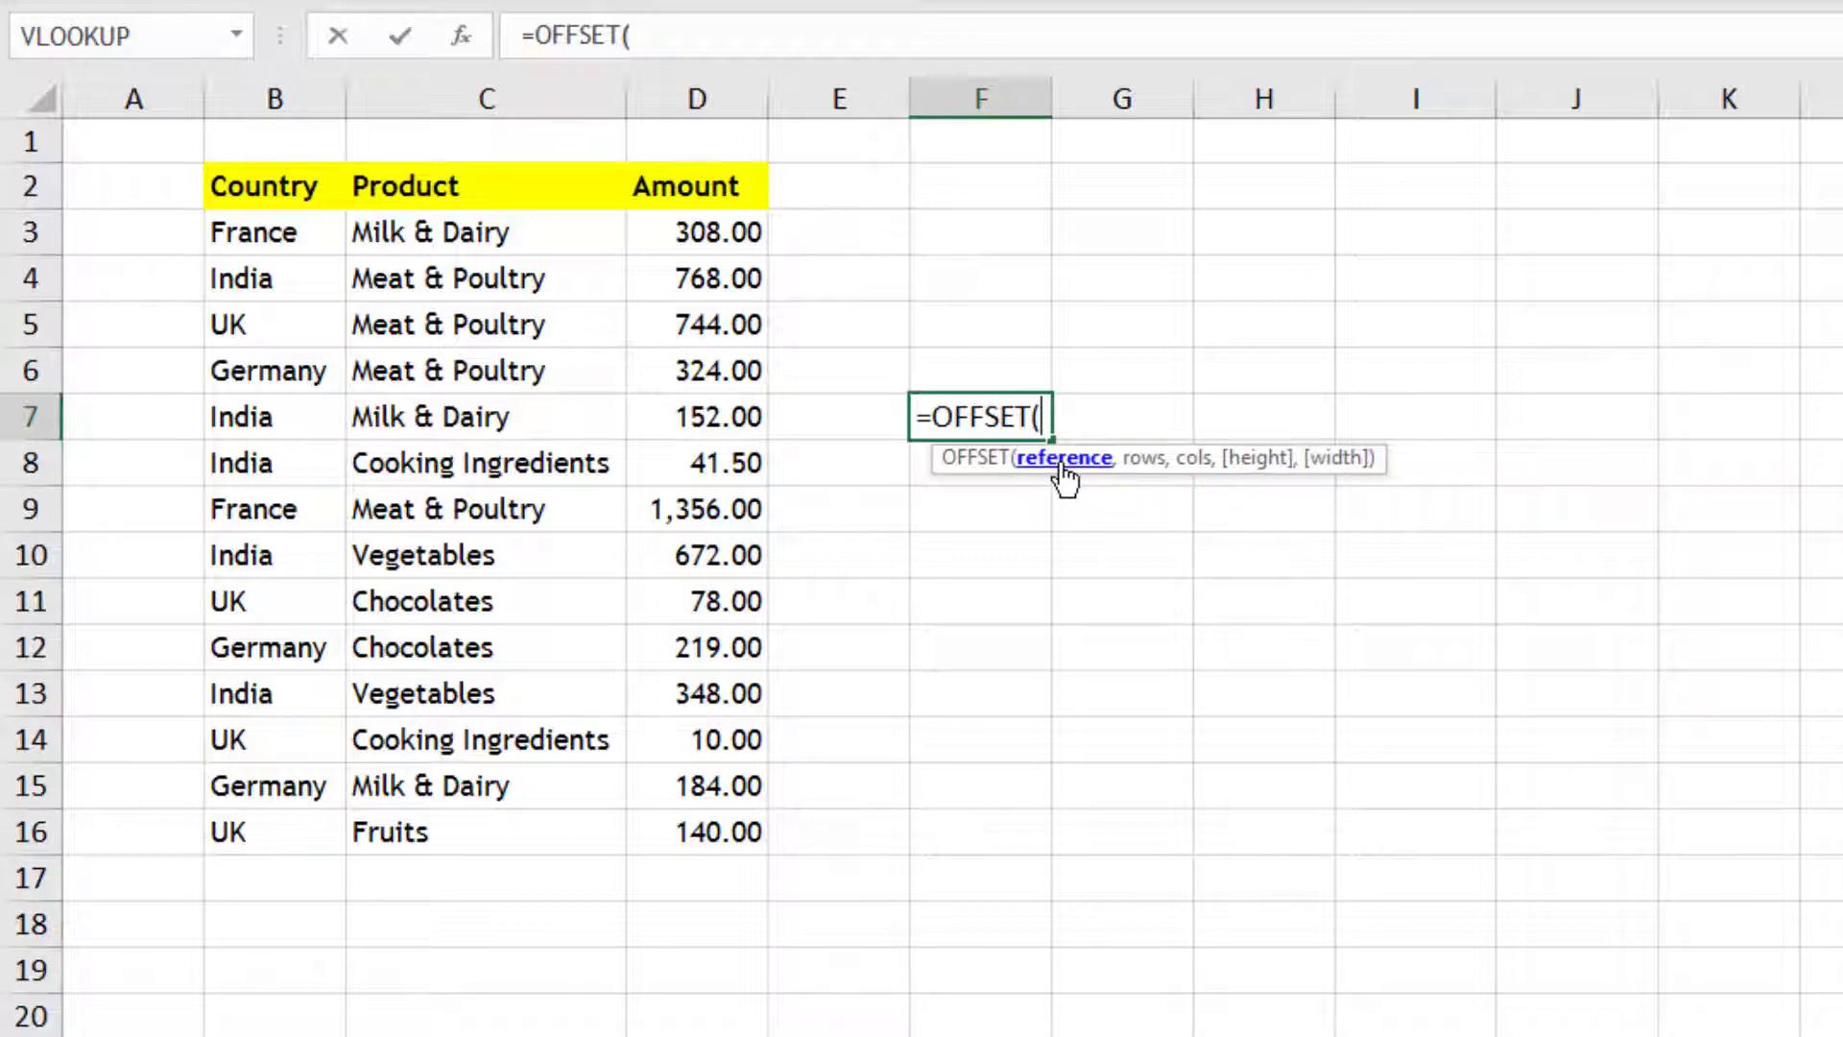
{"action": "left_click", "coordinate": [271, 186]}
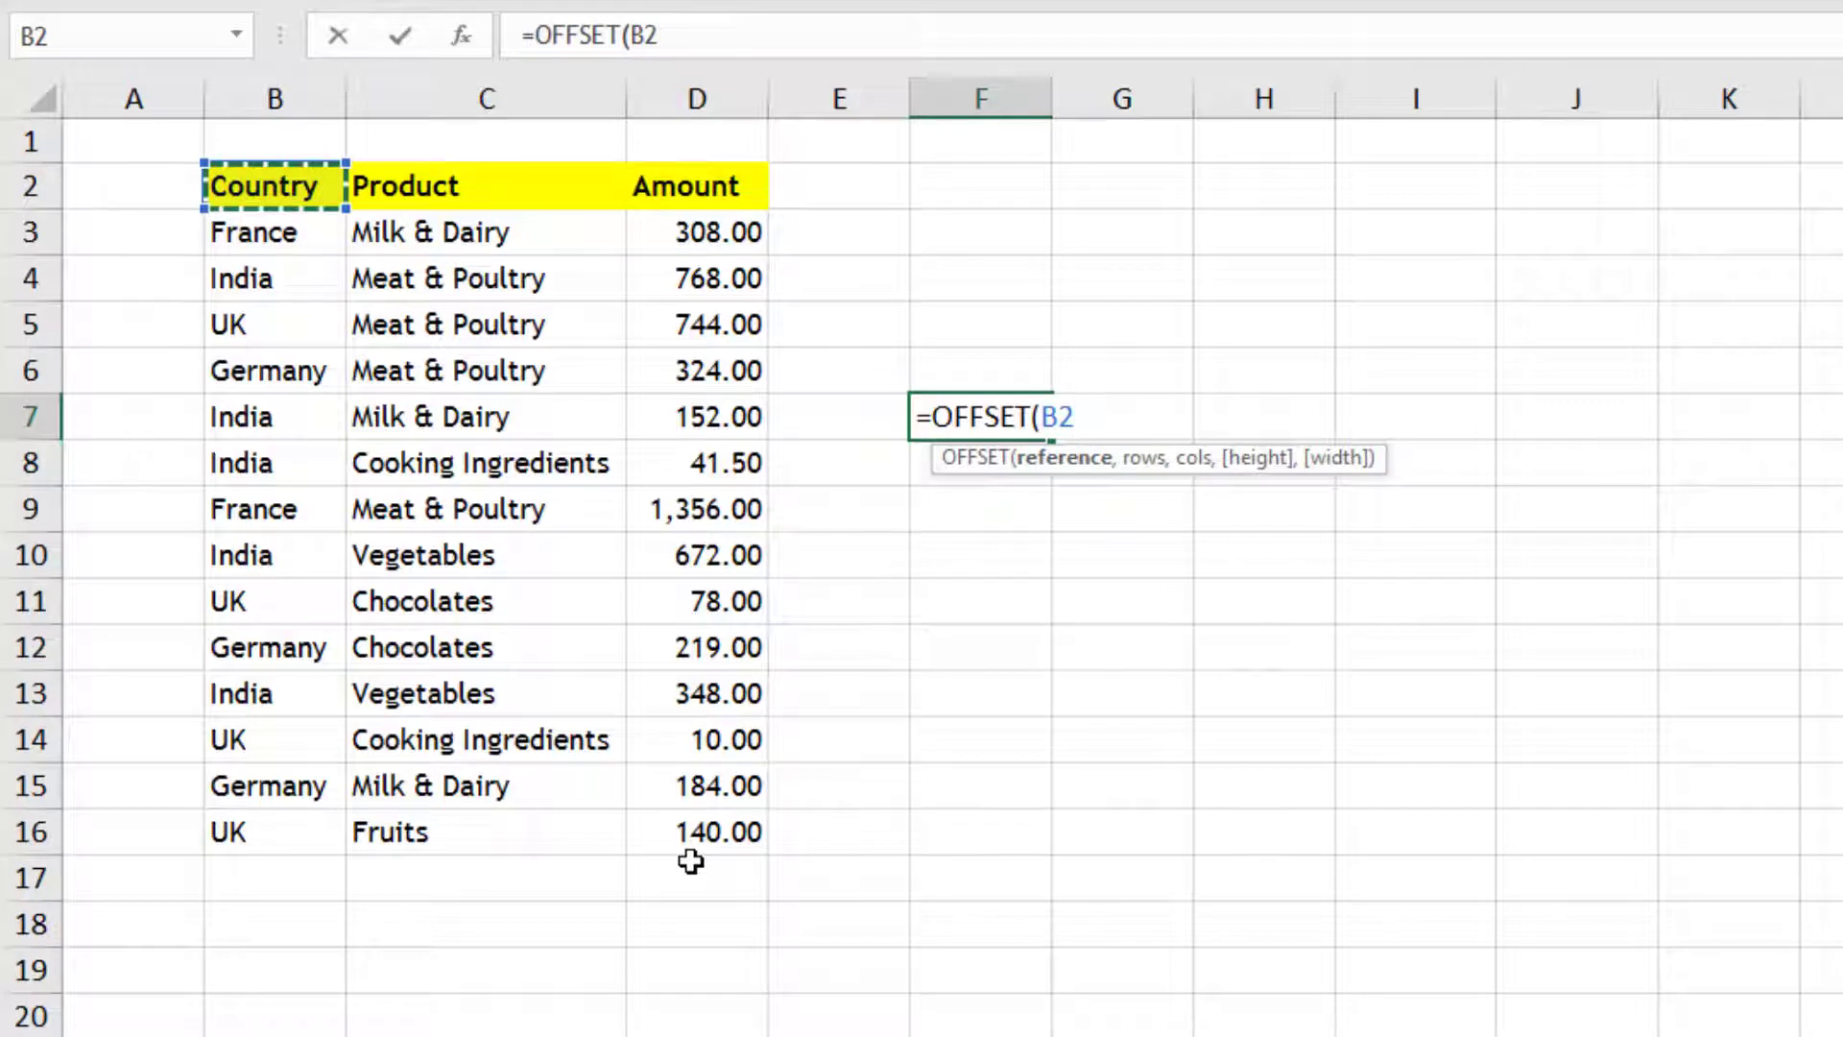
{"action": "key", "text": "F4"}
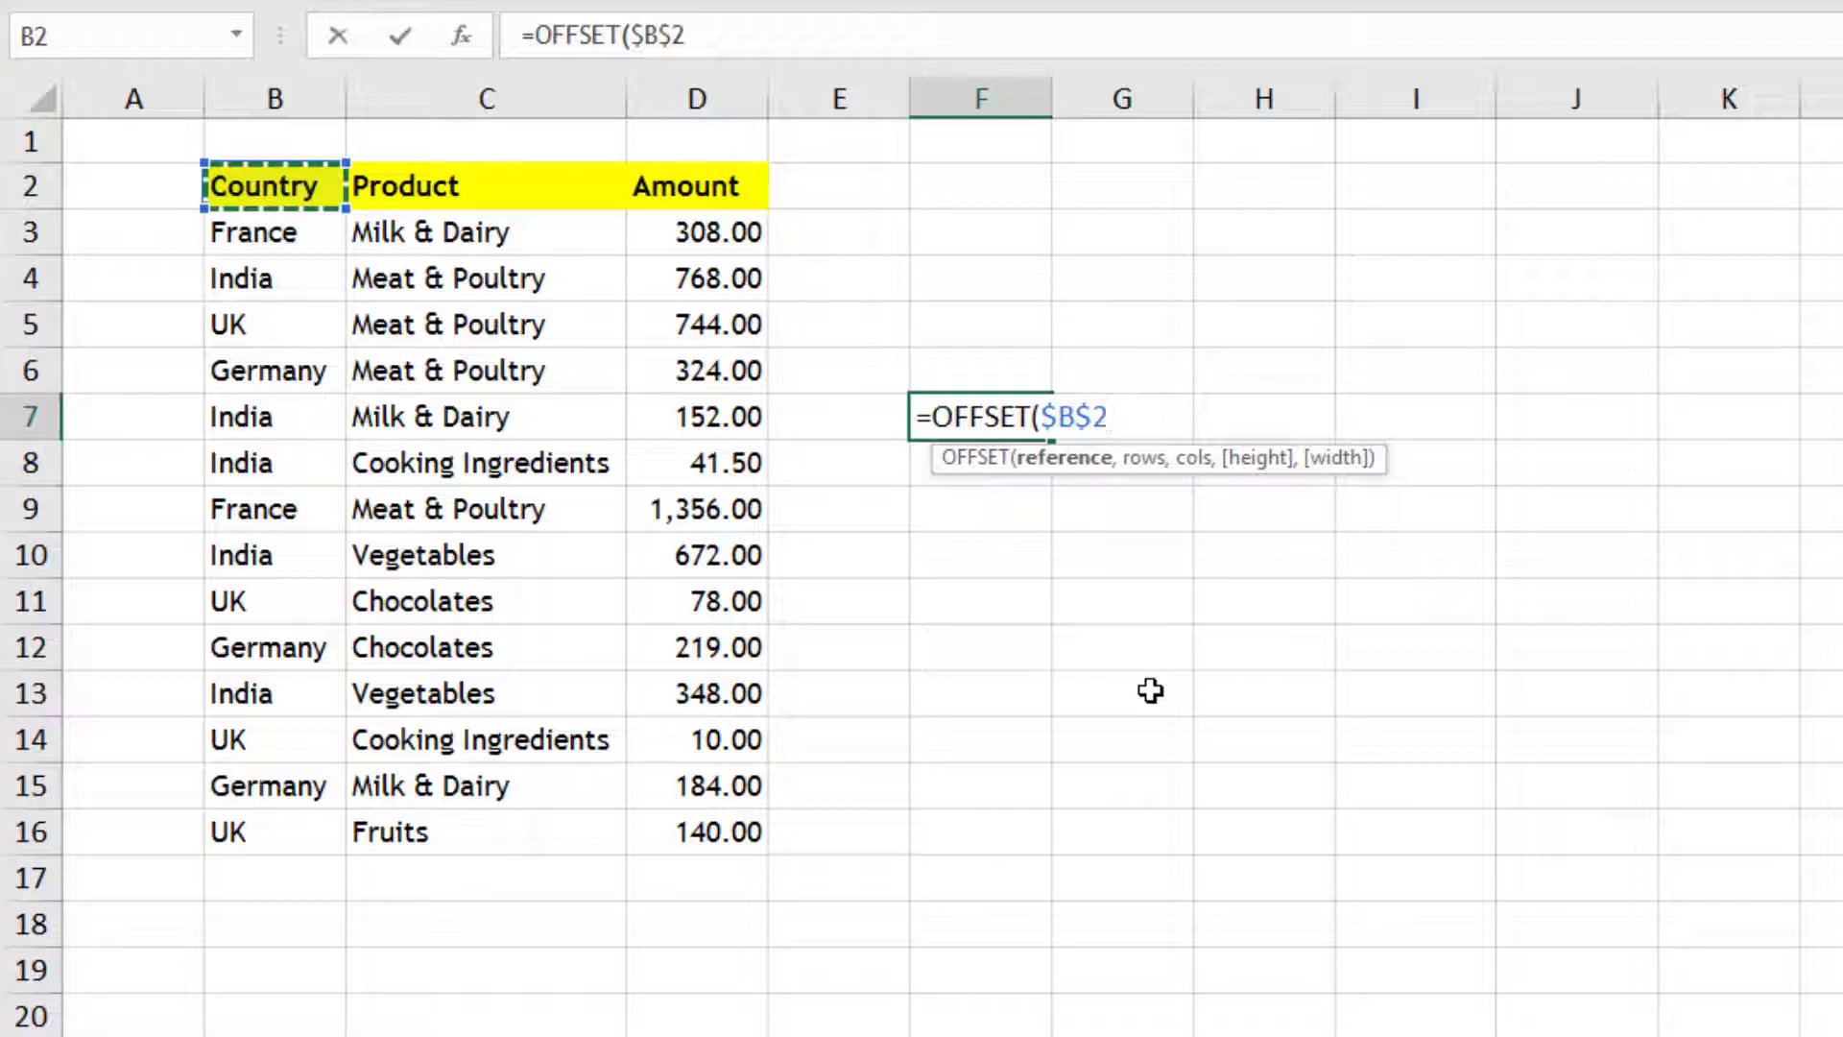
{"action": "type", "text": ","}
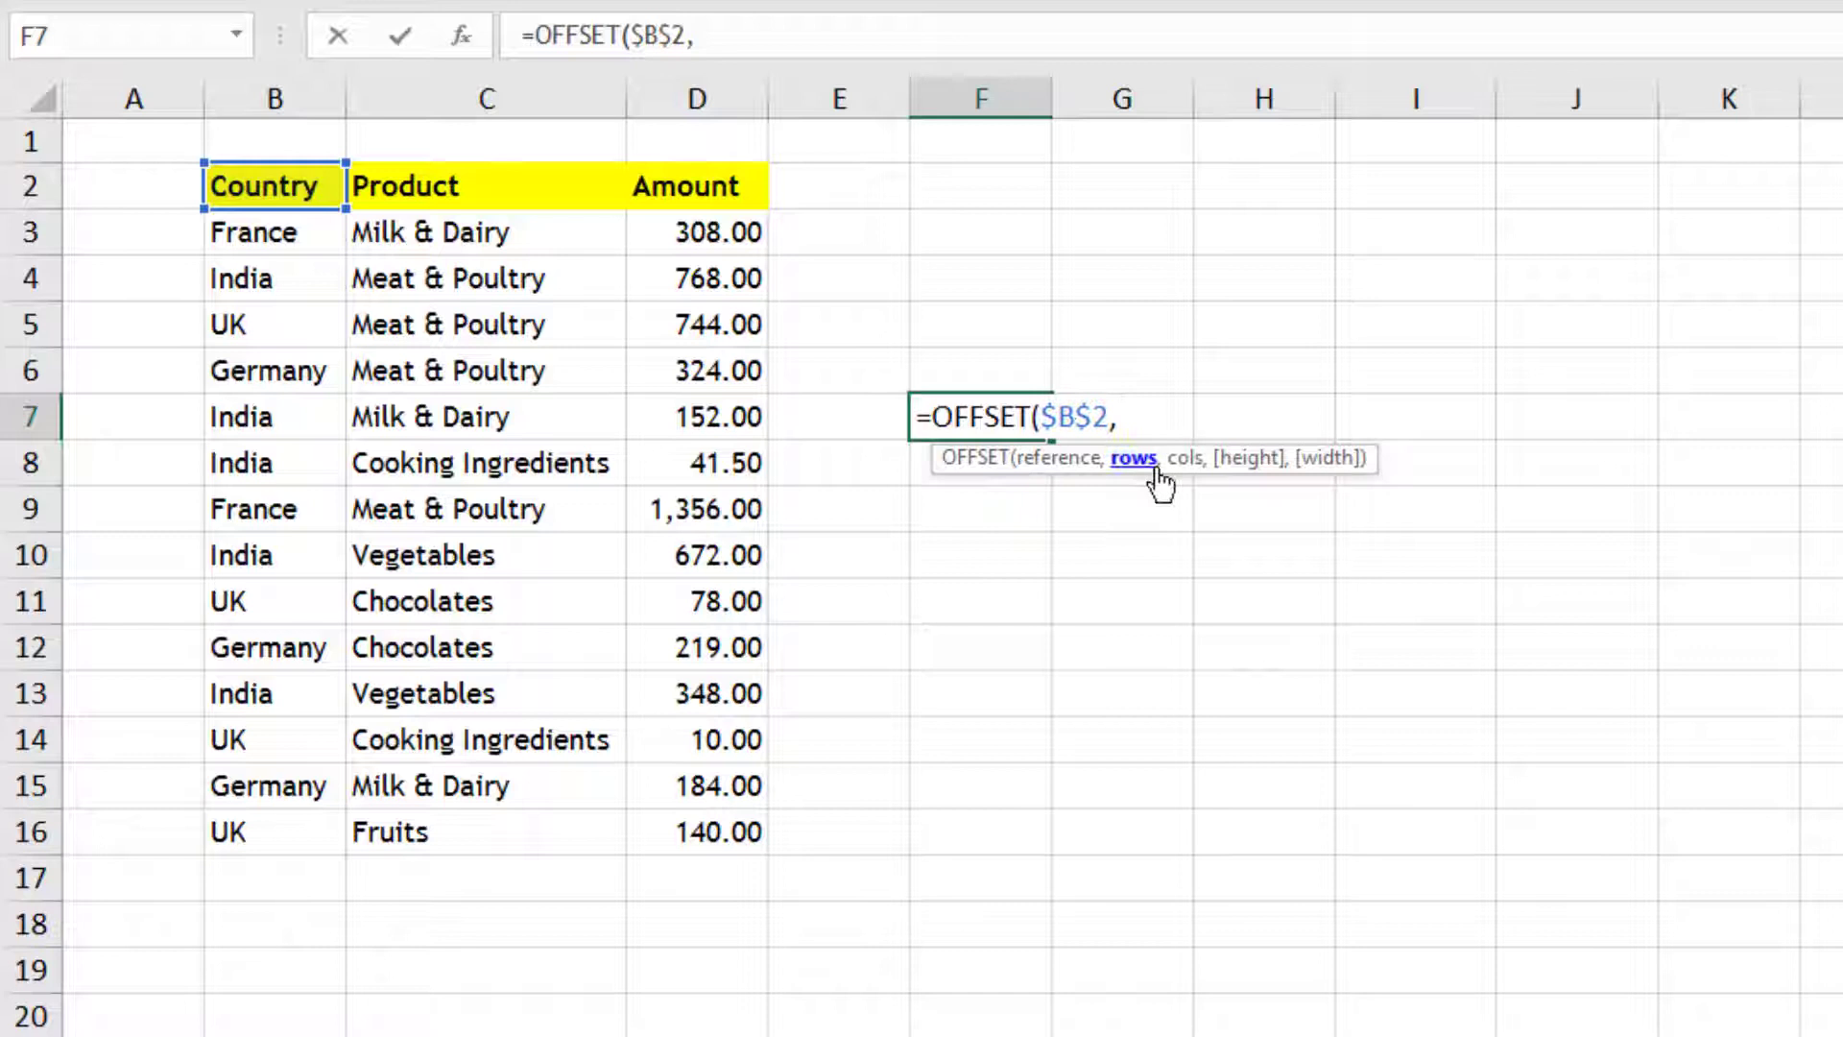
{"action": "type", "text": "0,"}
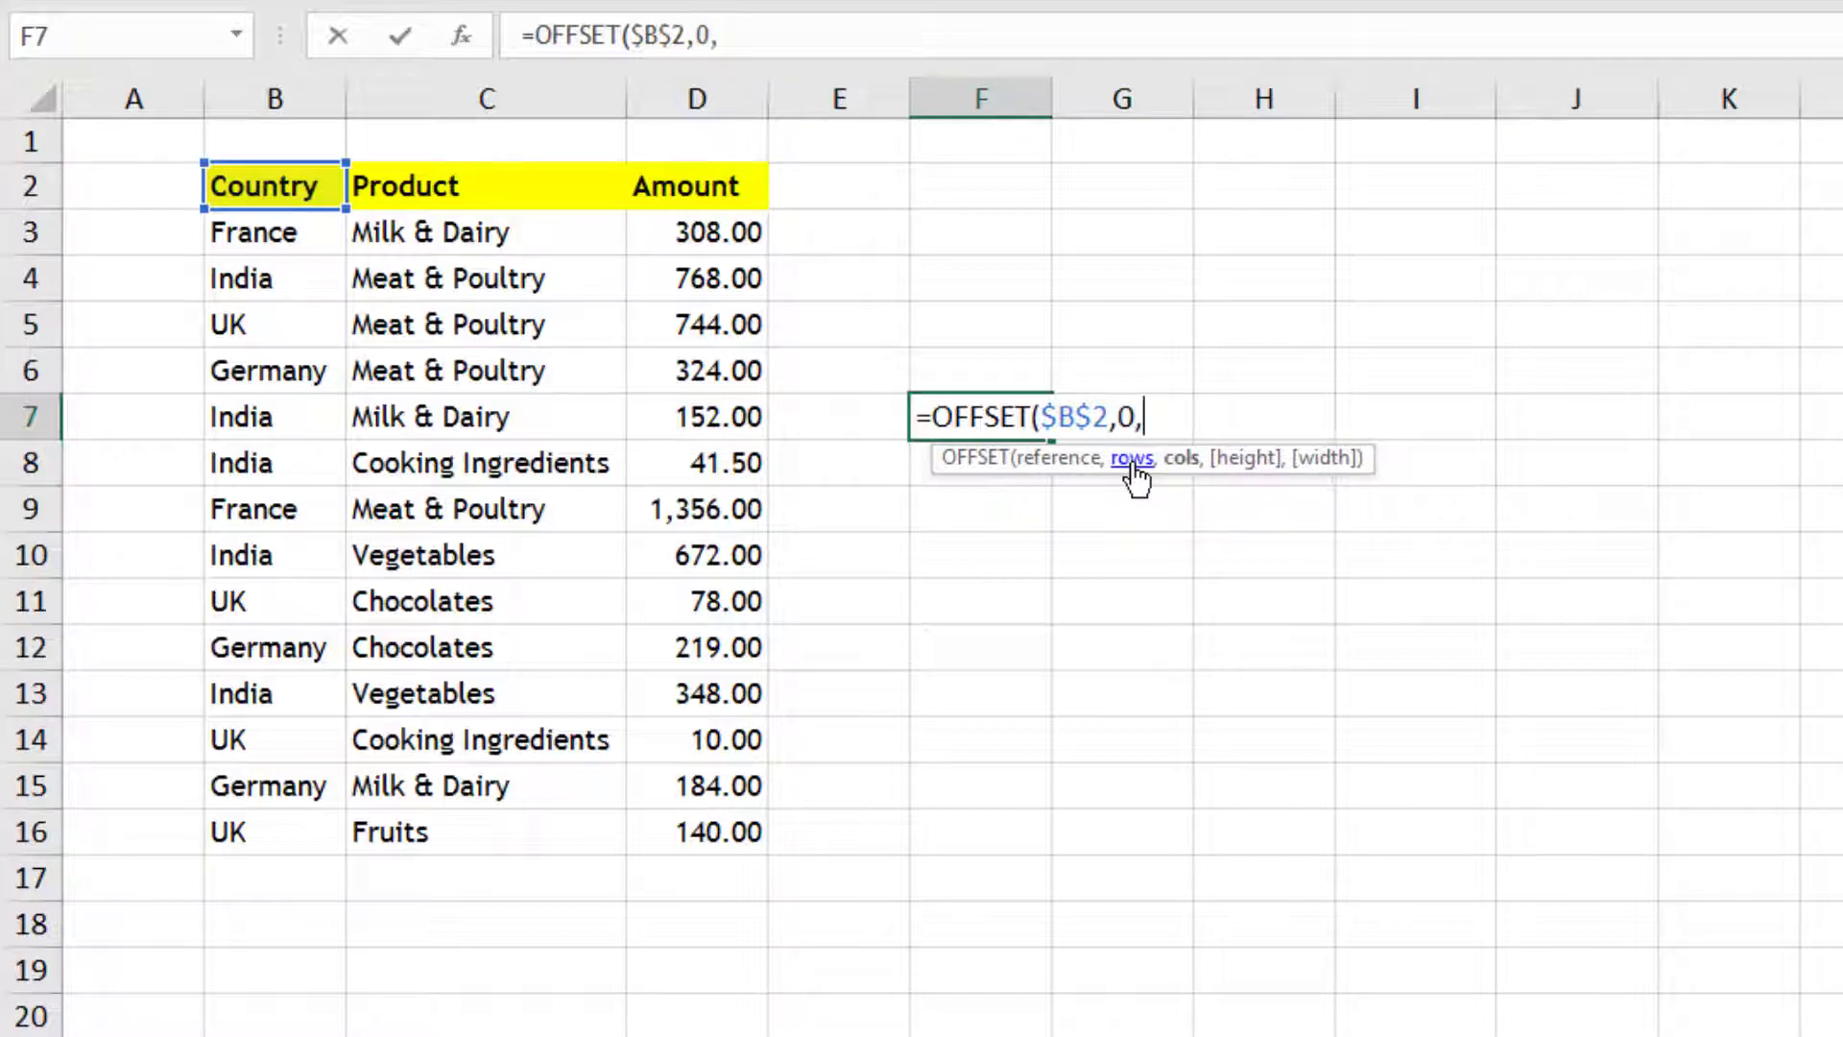
{"action": "type", "text": "0"}
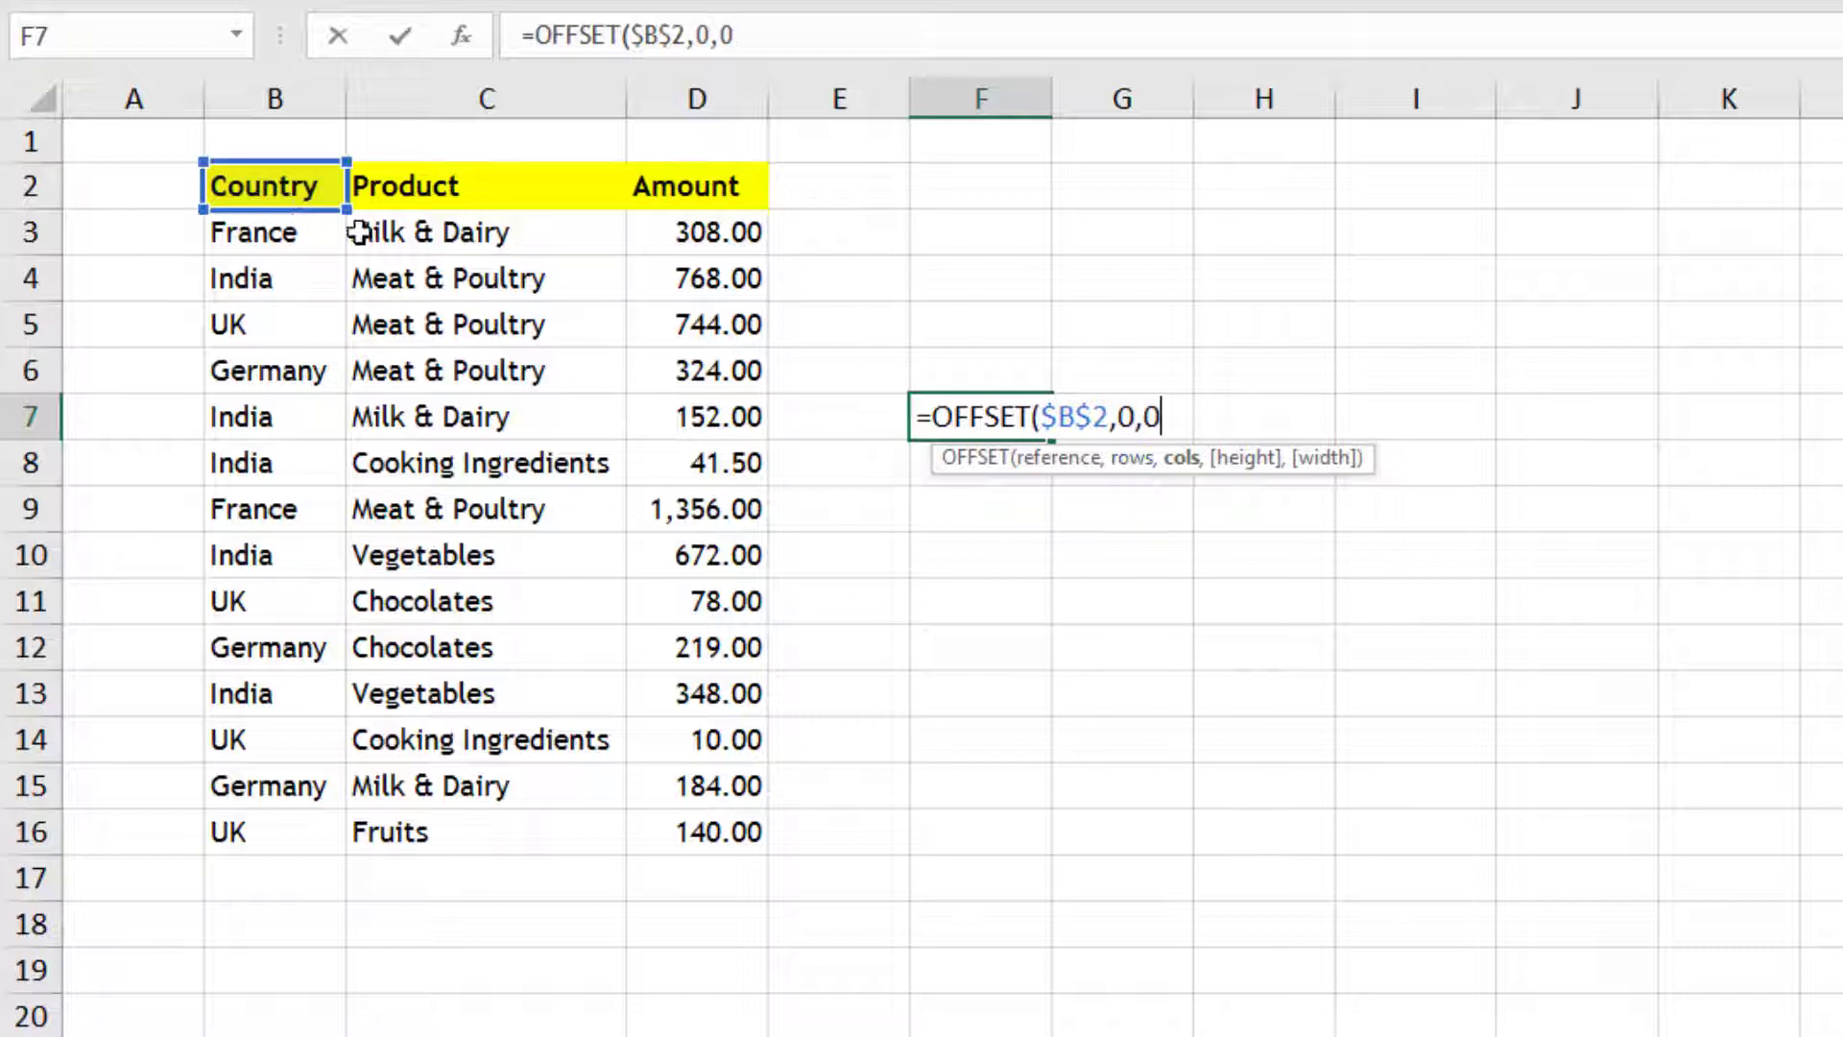
{"action": "type", "text": ","}
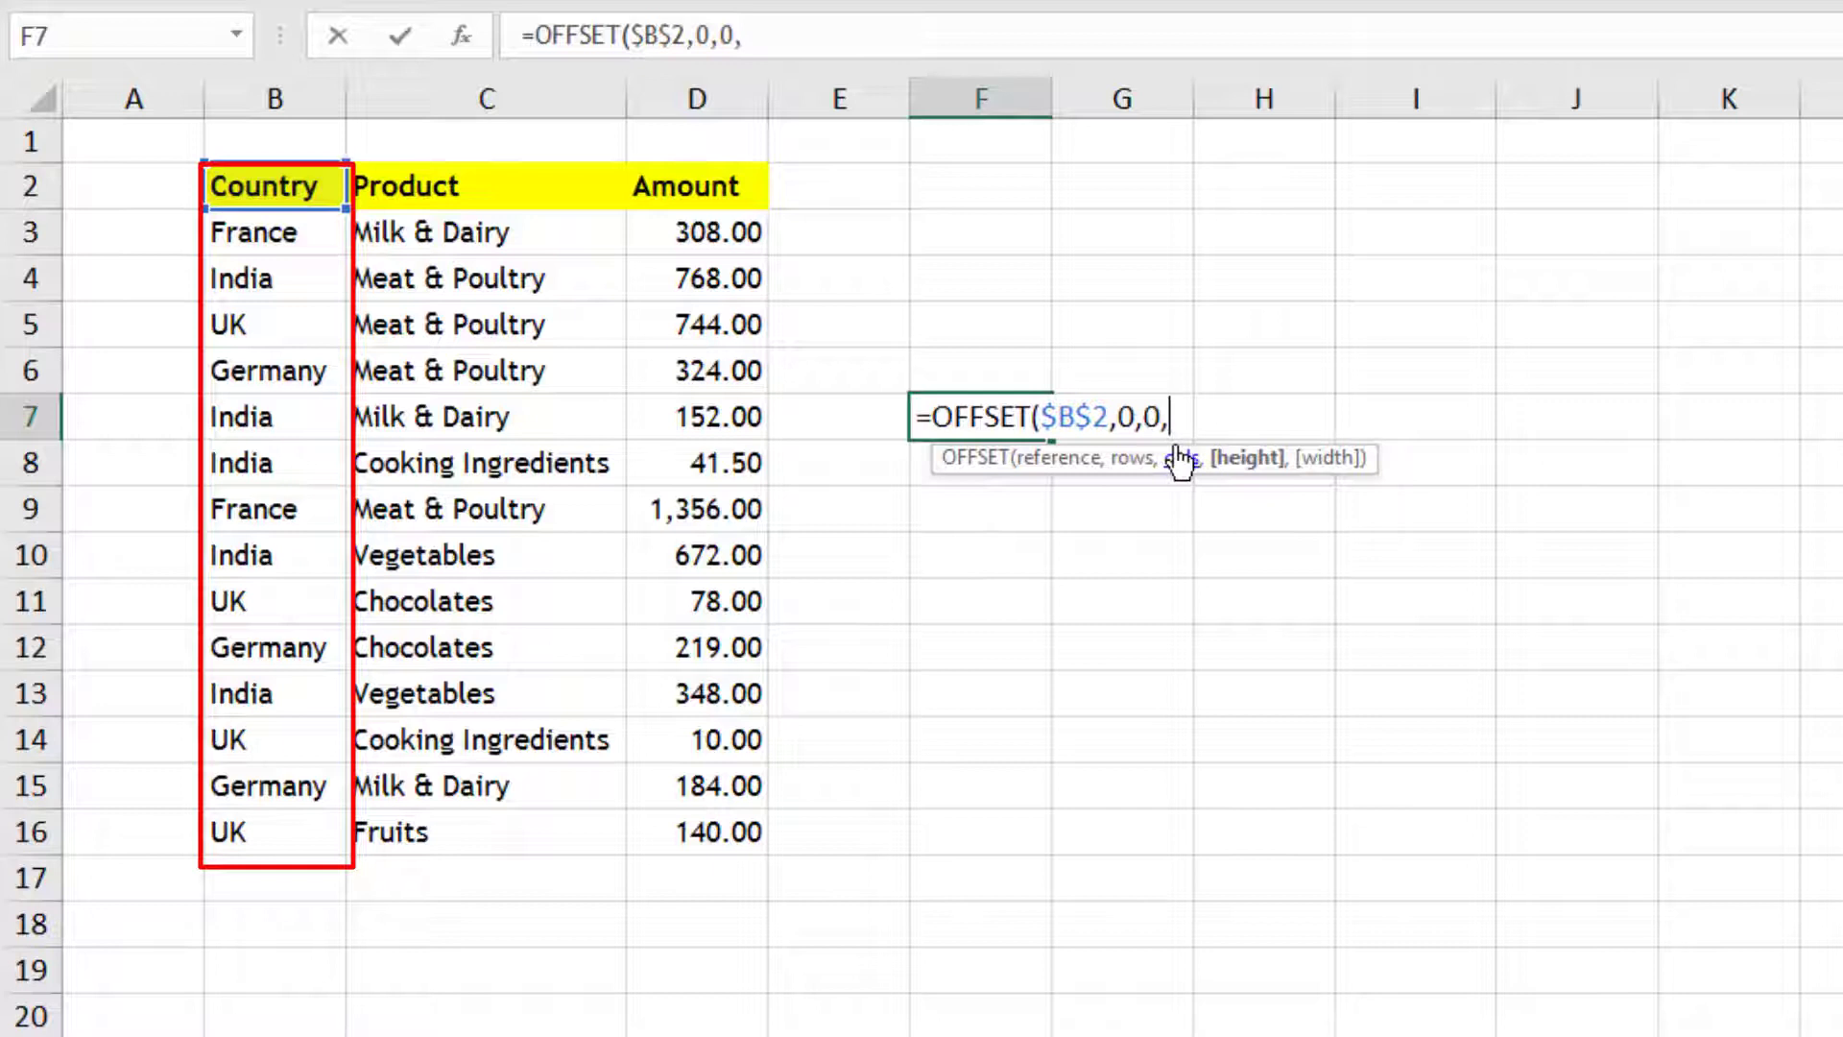
{"action": "type", "text": "15,"}
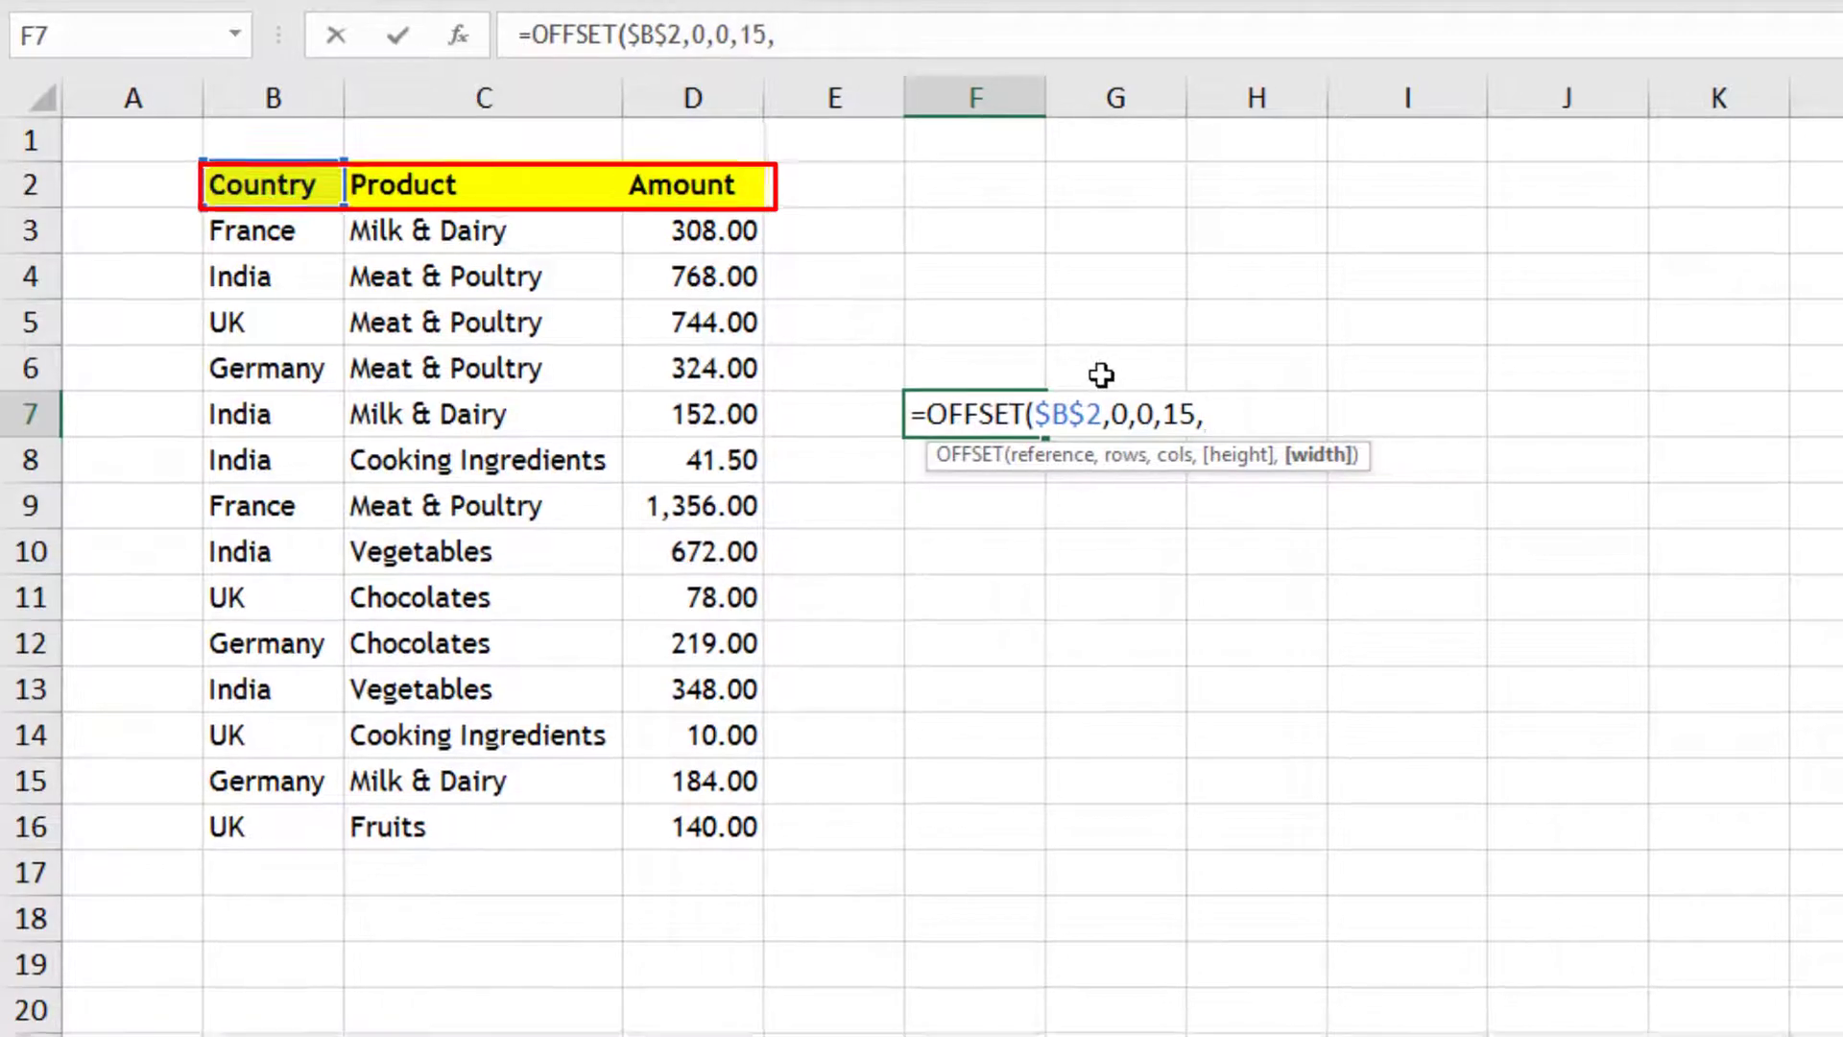
{"action": "type", "text": "3"}
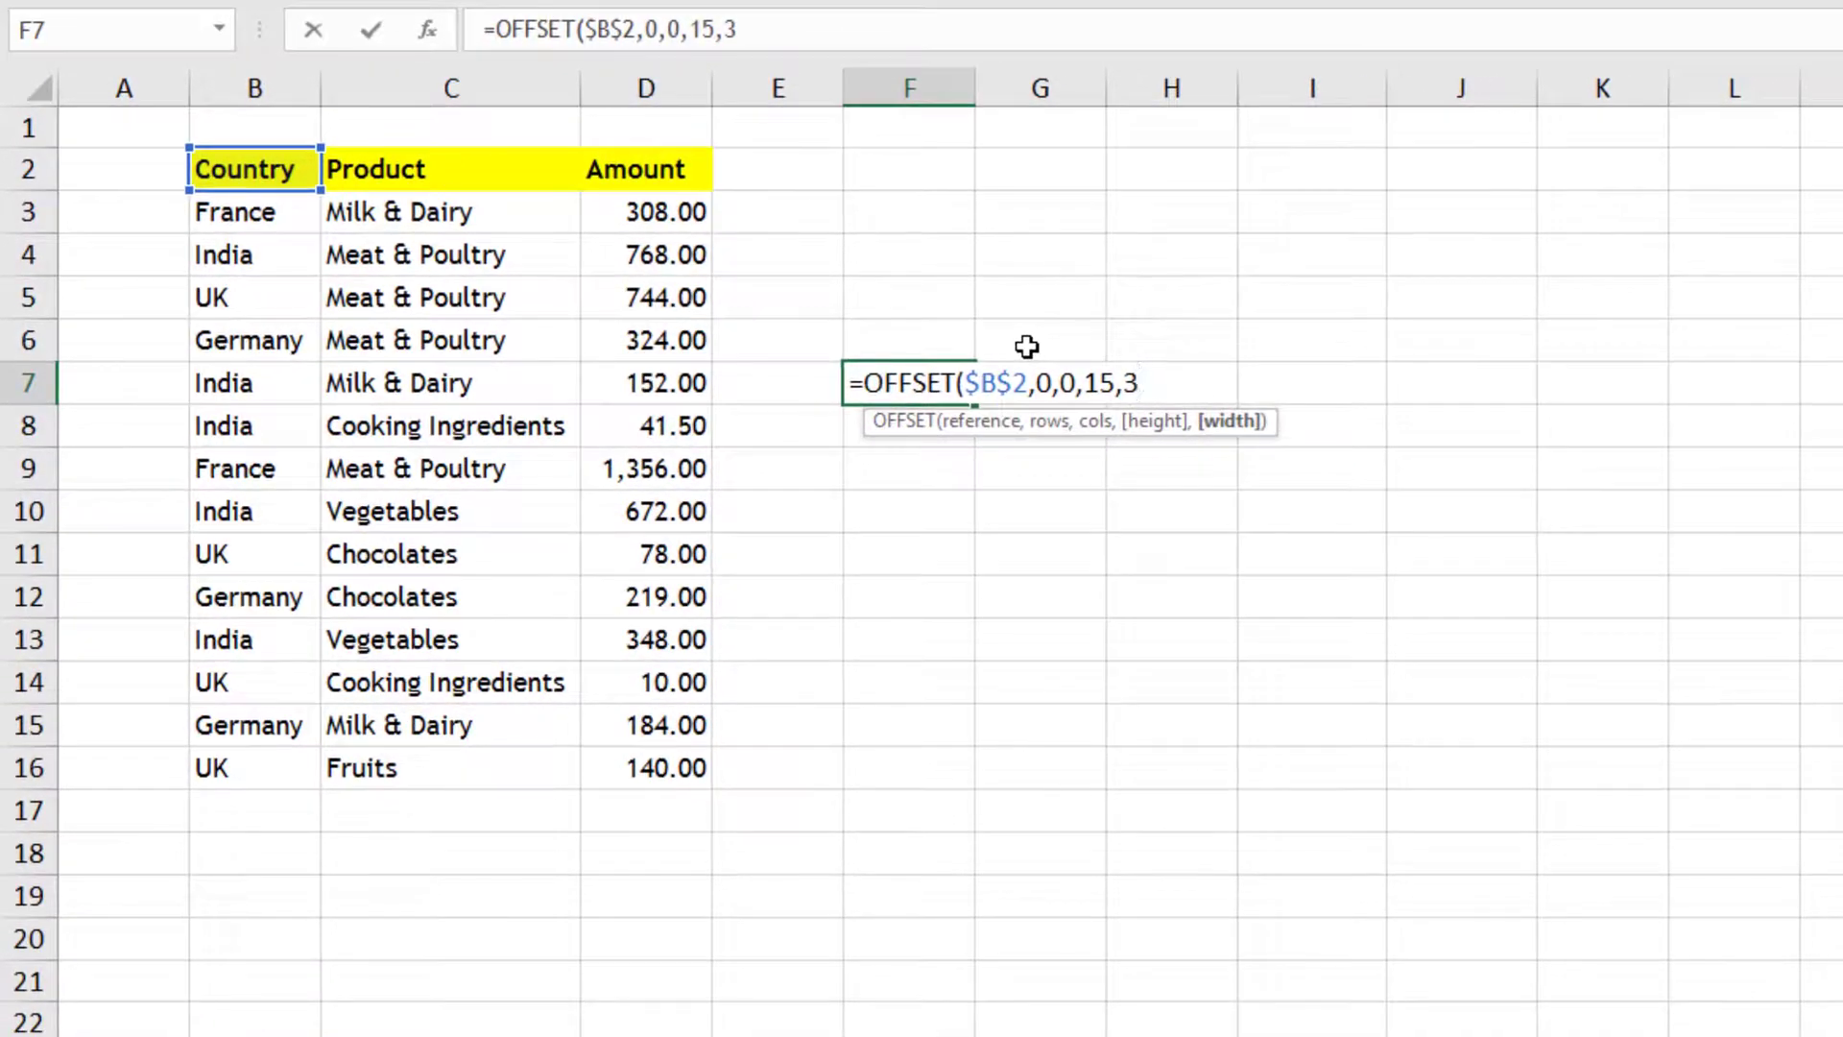
{"action": "key", "text": "Return"}
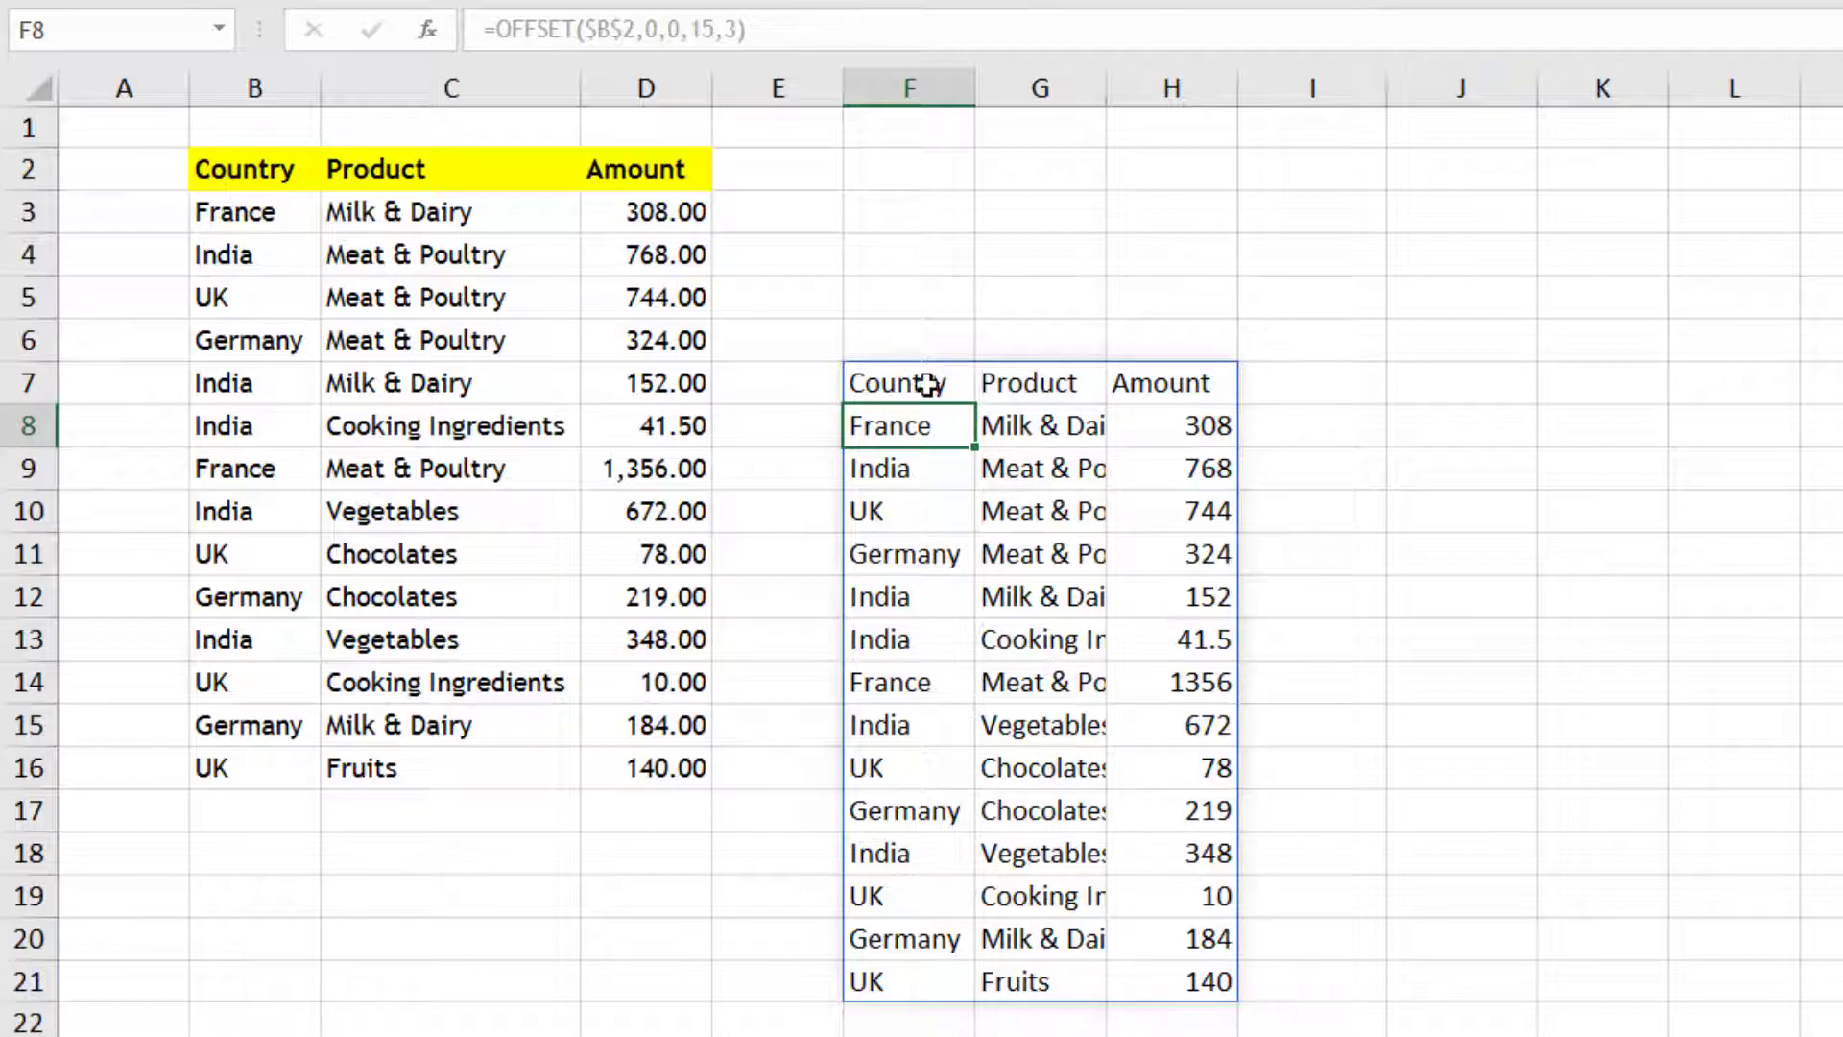
Step: Widen column G to fit product names and cut the OFFSET height from 15 to 5 rows
{"action": "left_click", "coordinate": [516, 341]}
{"action": "left_click", "coordinate": [925, 375]}
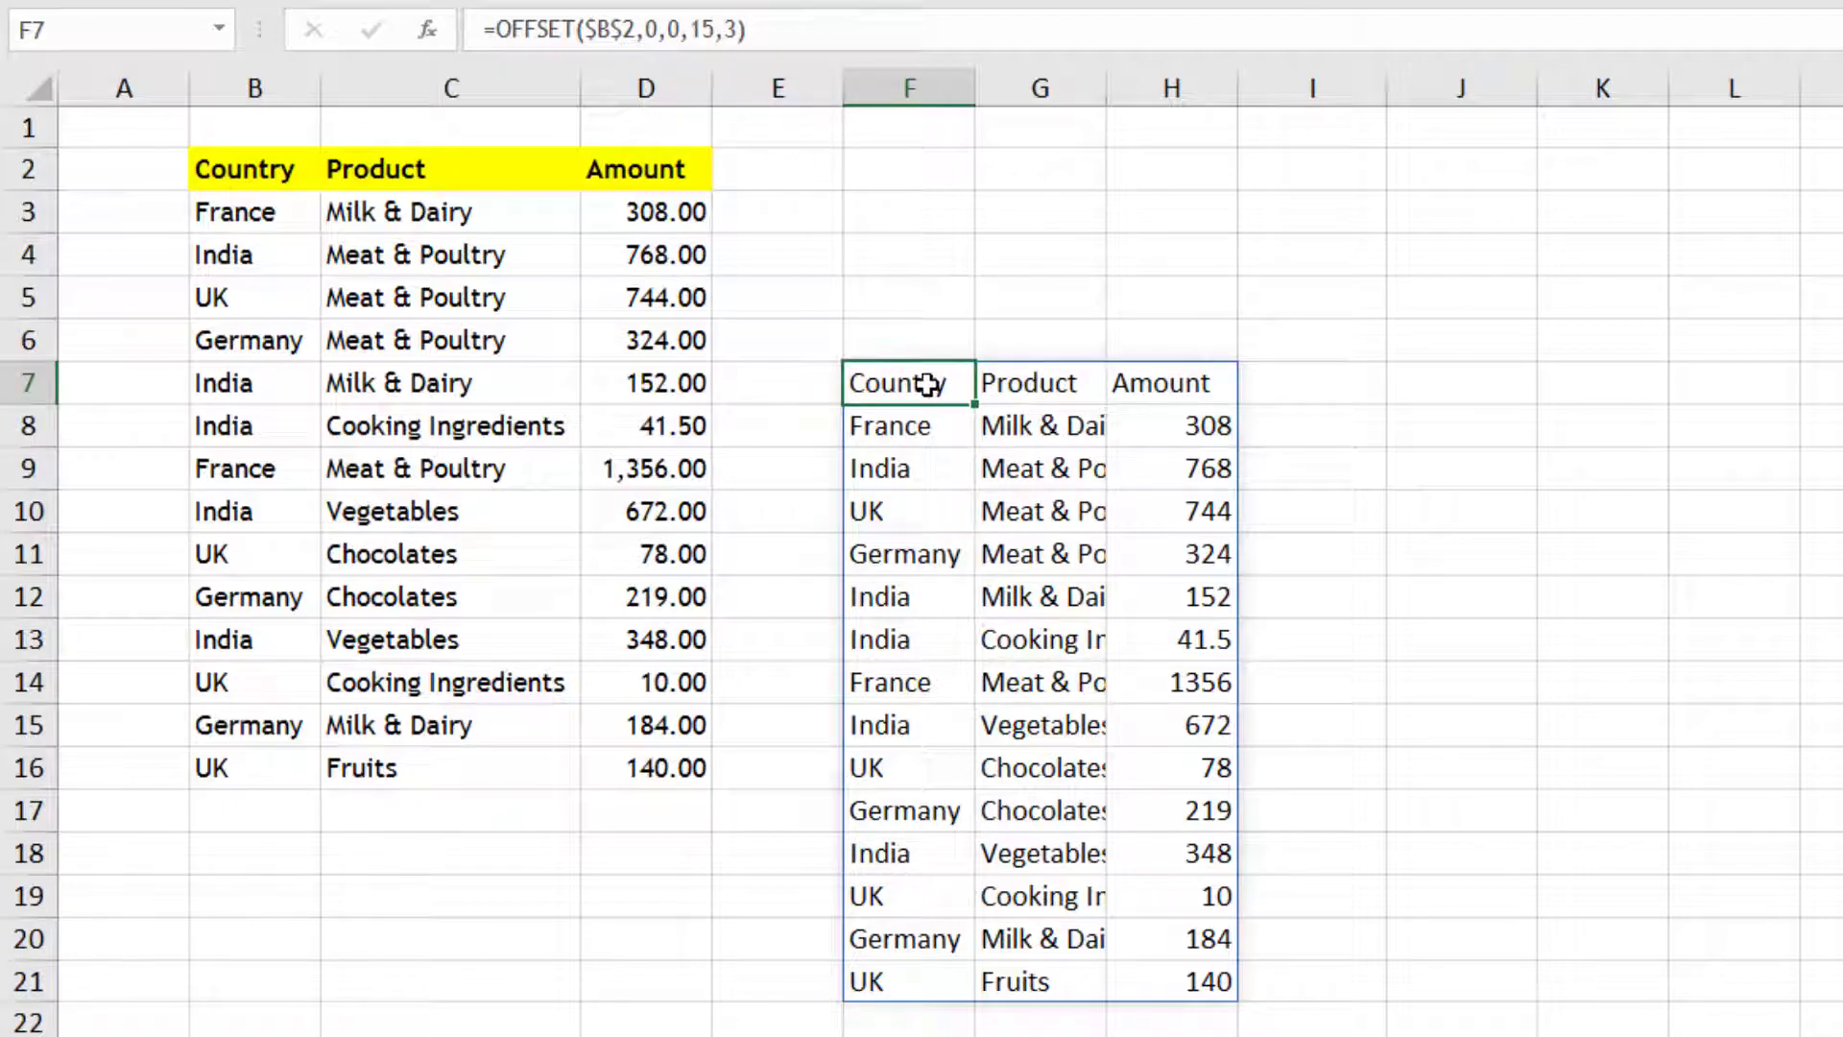
{"action": "key", "text": "ctrl+a"}
{"action": "double_click", "coordinate": [1107, 77]}
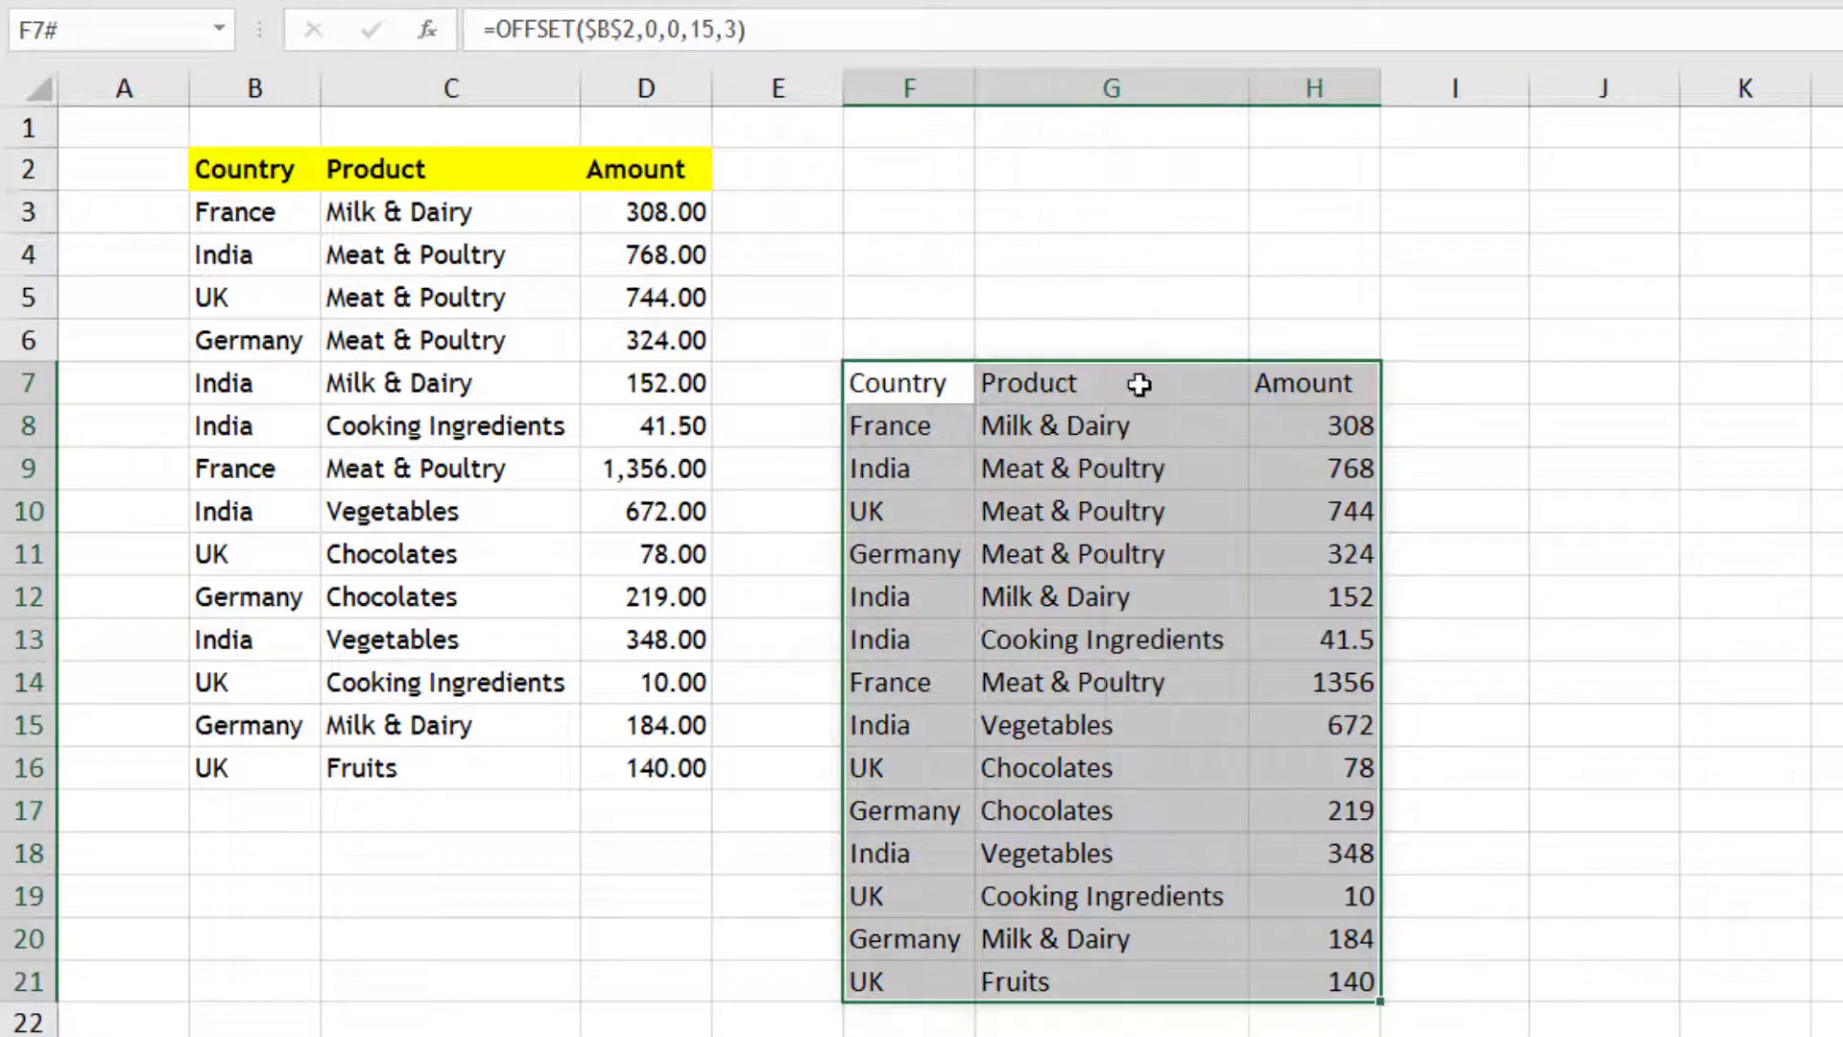
{"action": "left_click", "coordinate": [928, 387]}
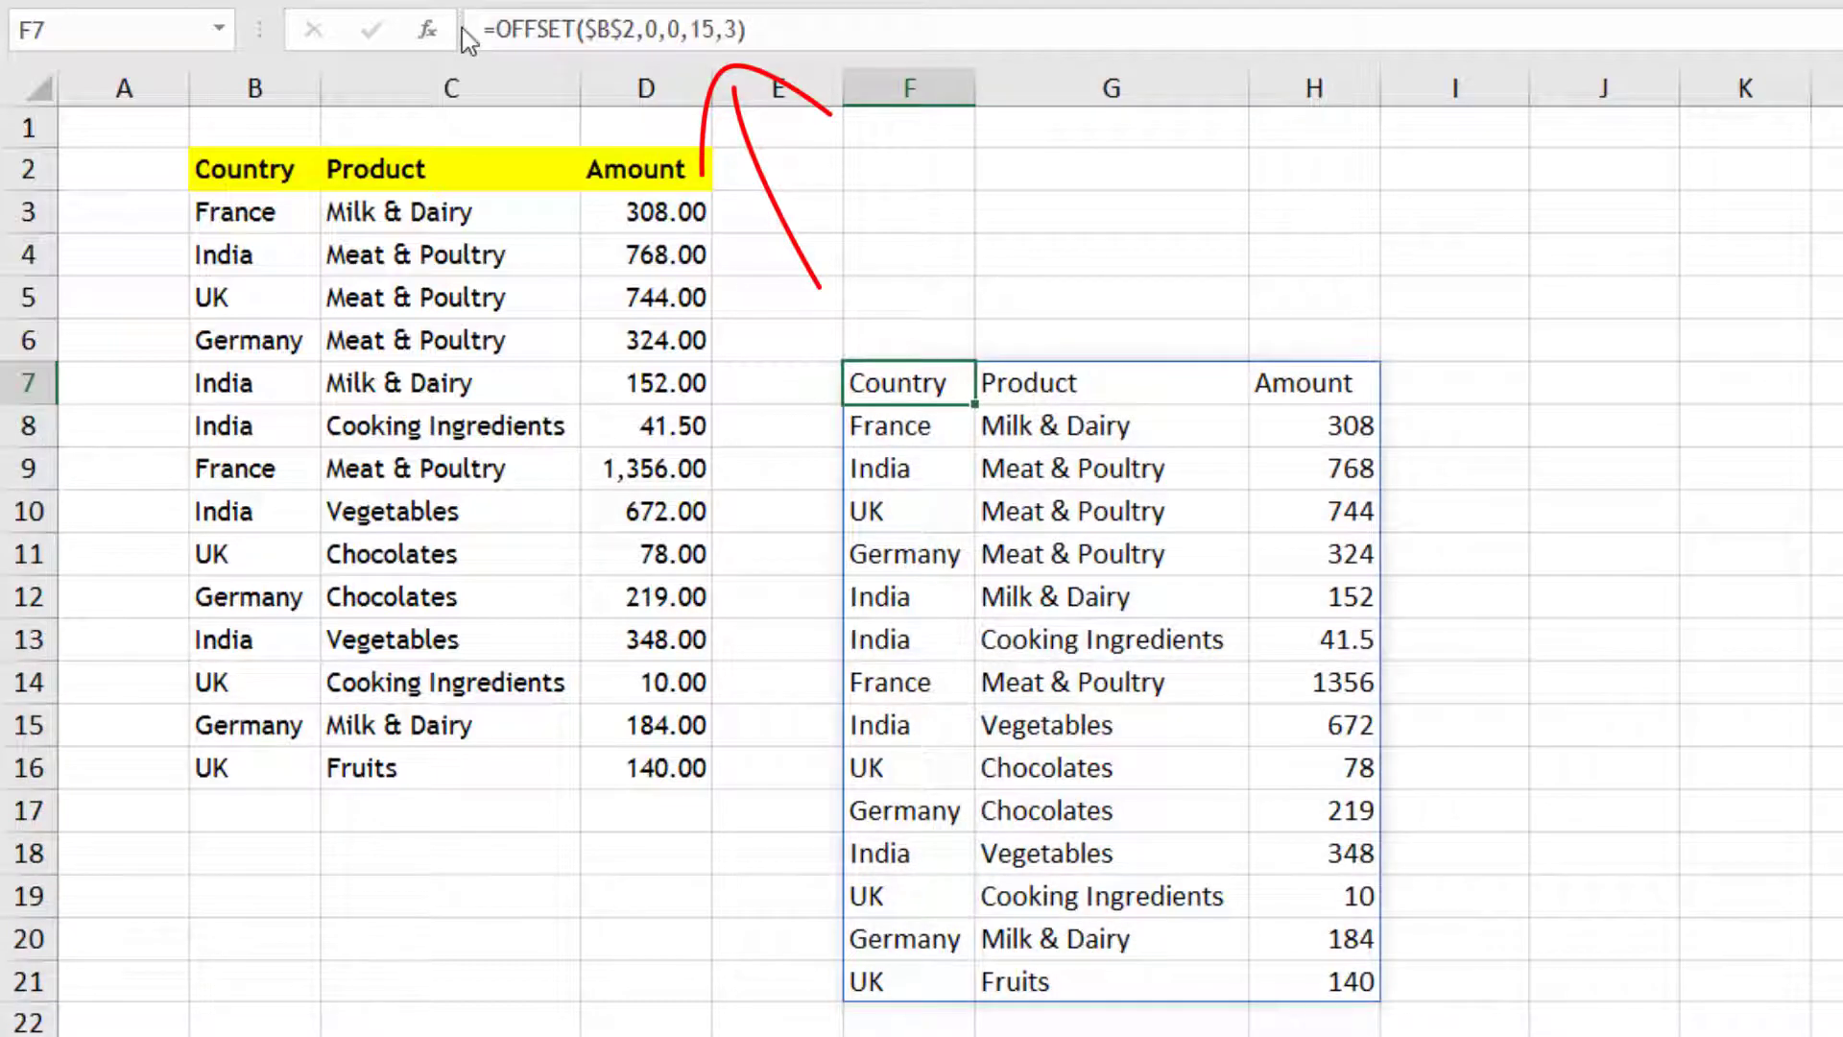
{"action": "left_click", "coordinate": [712, 24]}
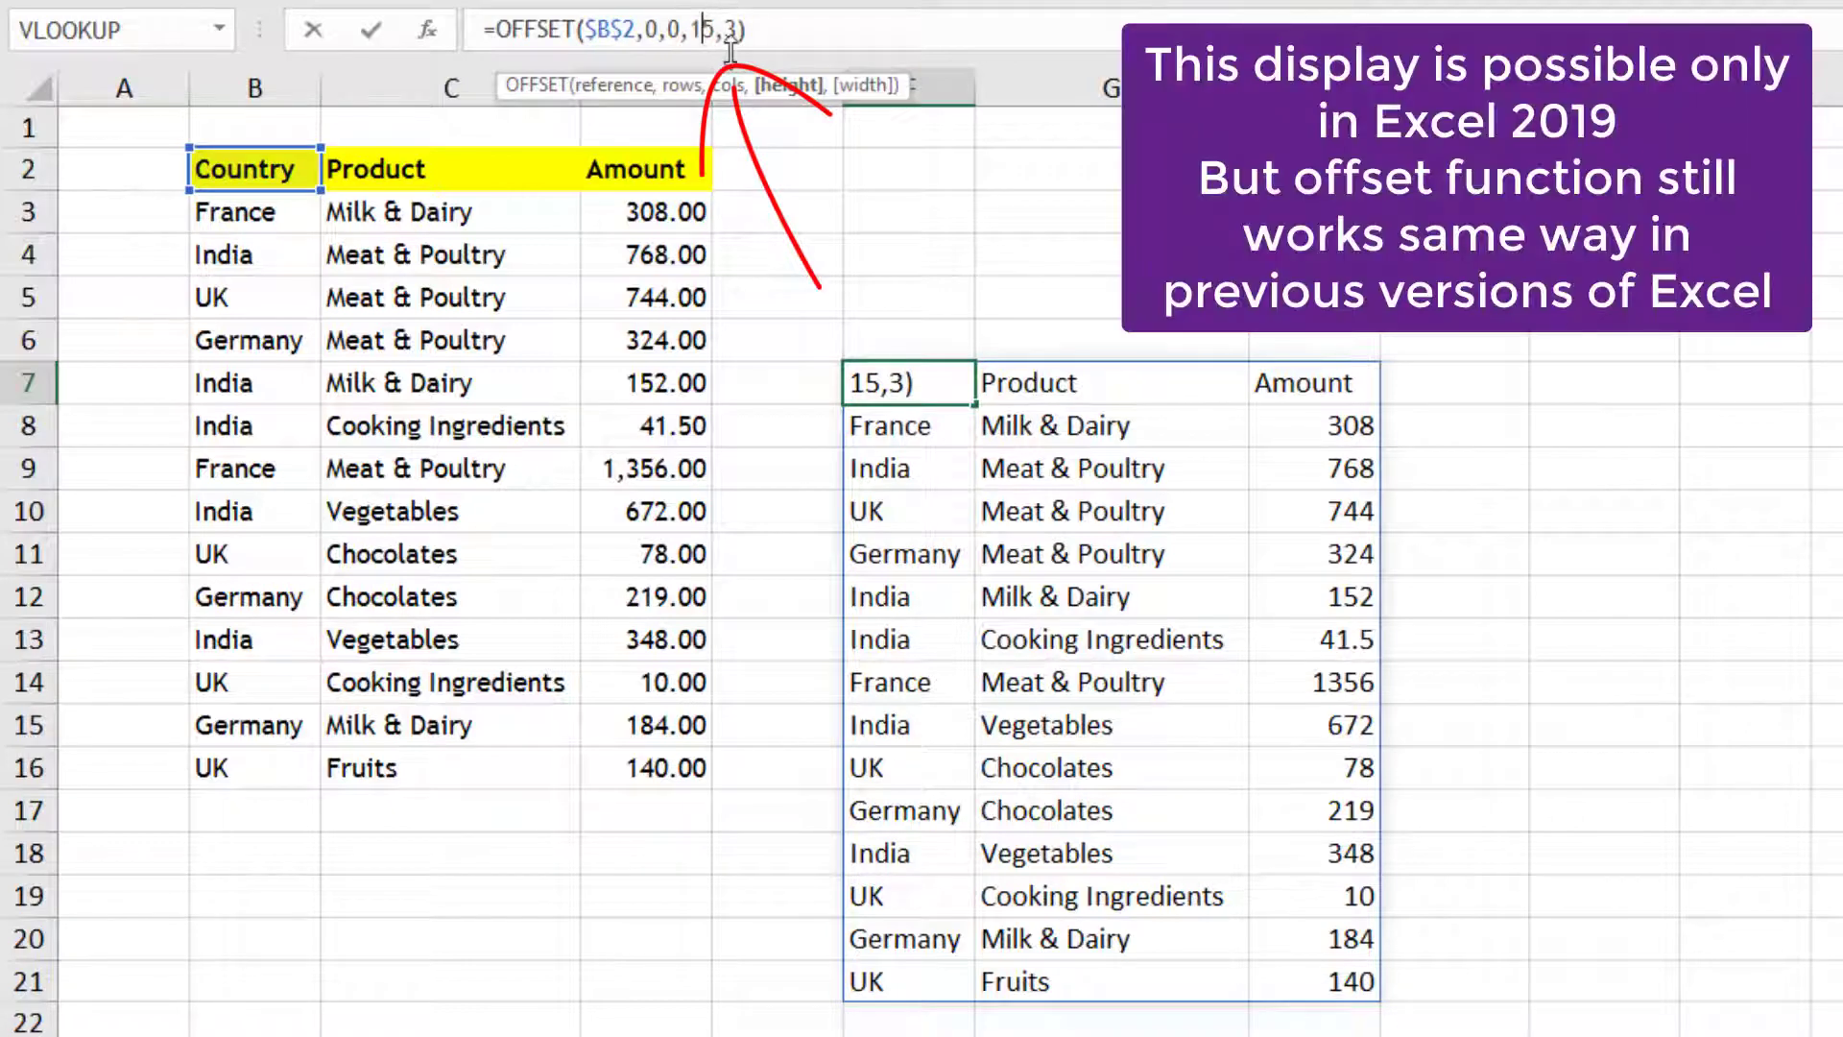
{"action": "key", "text": "BackSpace"}
{"action": "key", "text": "Return"}
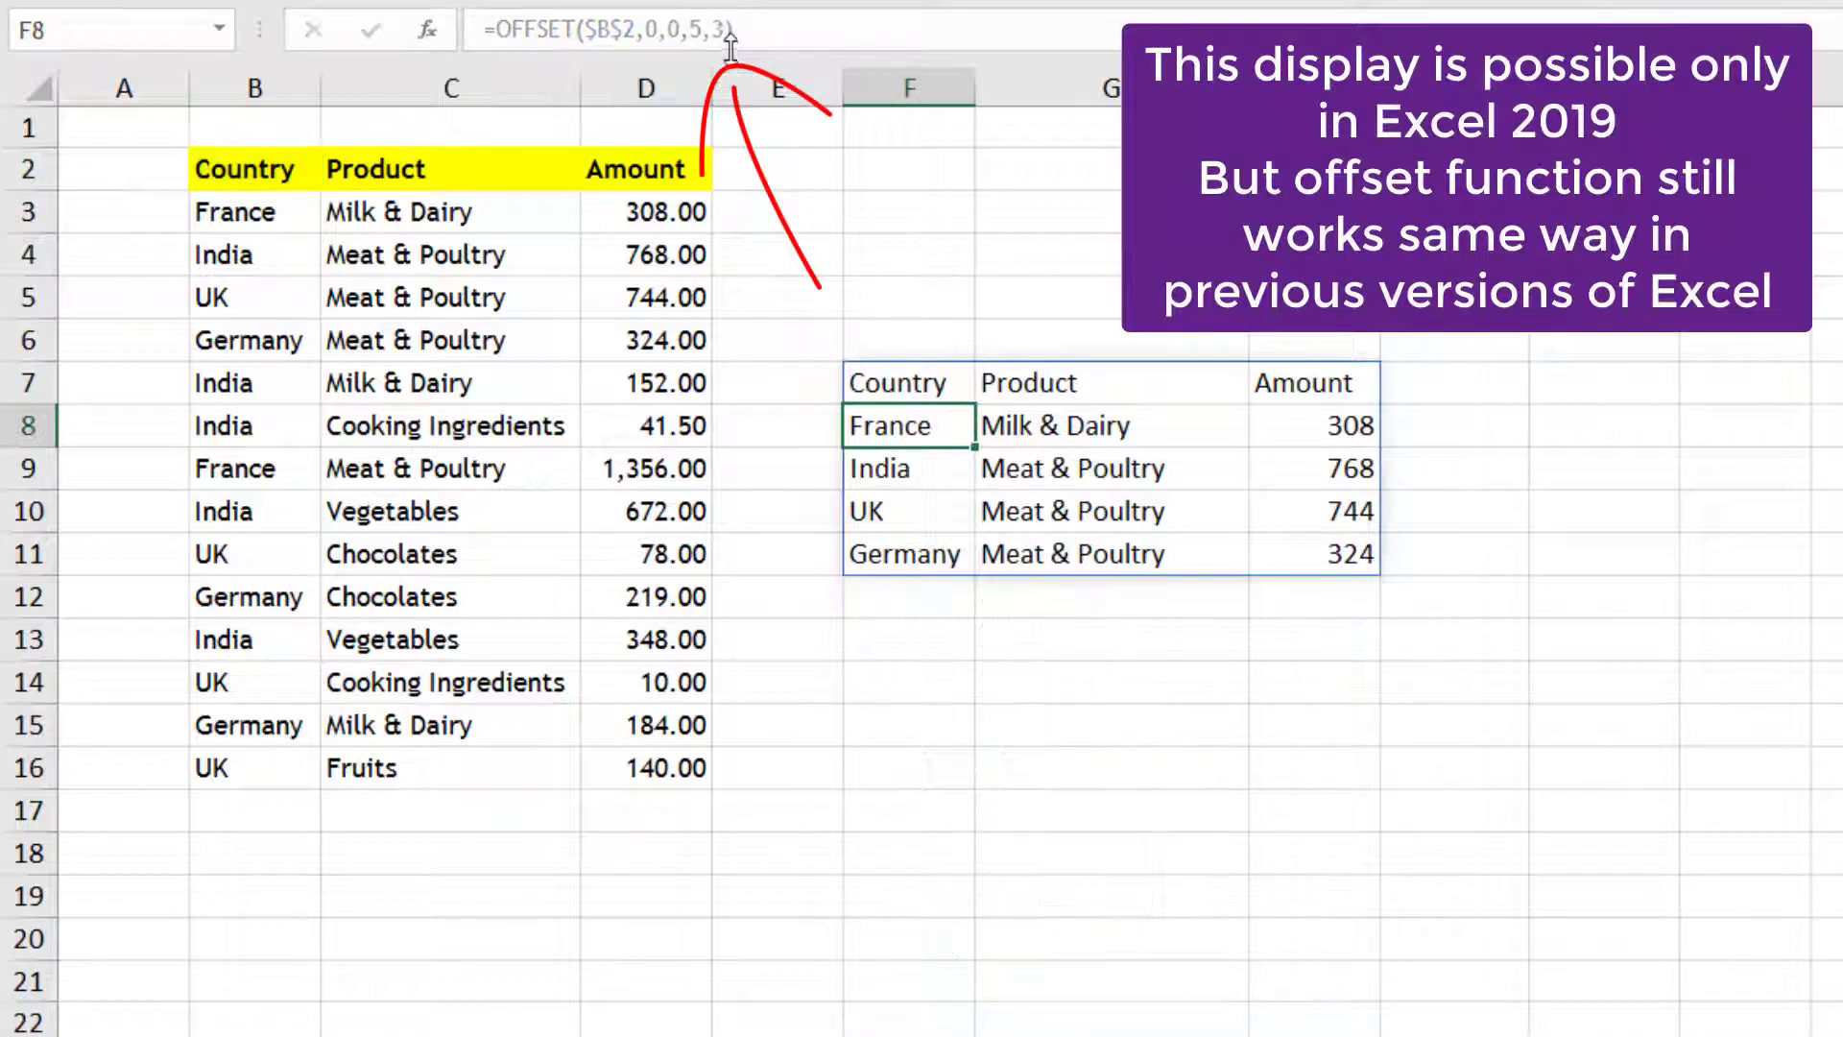
Step: Change the OFFSET height argument to 1 so only the header row spills
{"action": "left_click_drag", "start_coordinate": [272, 169], "coordinate": [613, 383]}
{"action": "left_click", "coordinate": [1019, 473]}
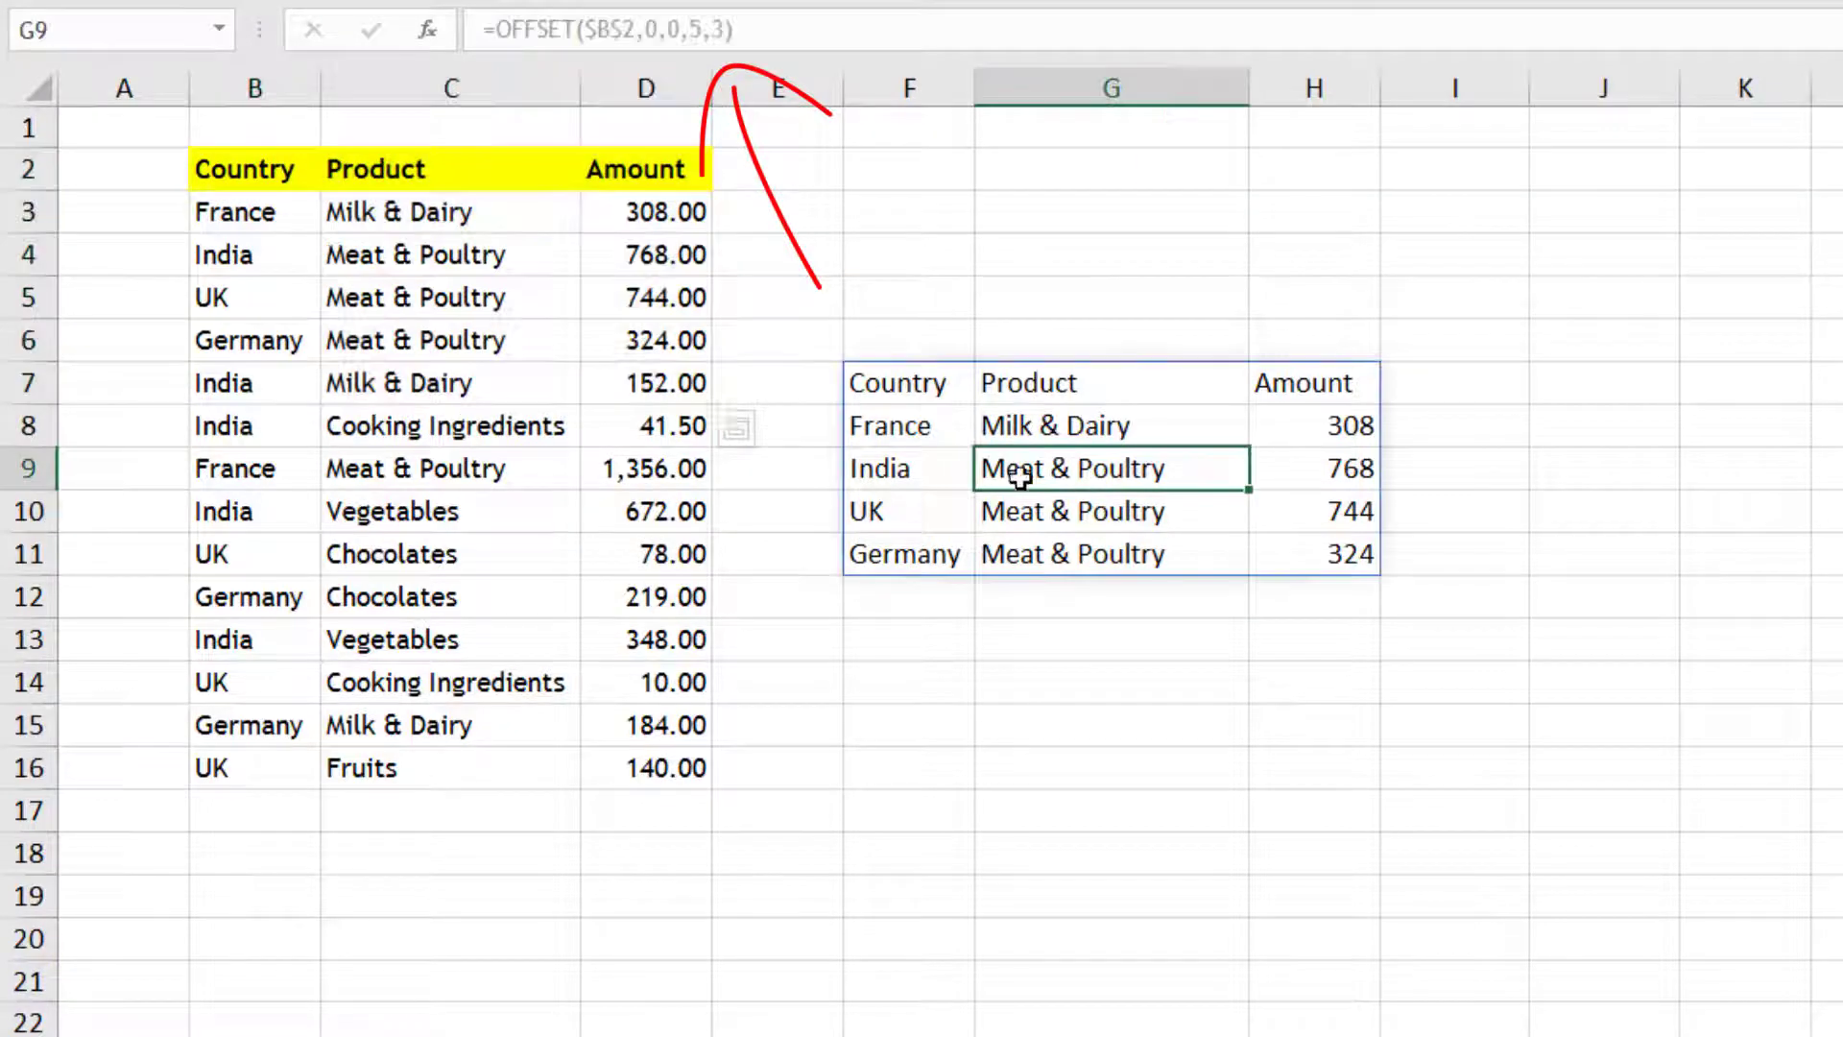
{"action": "left_click", "coordinate": [938, 383]}
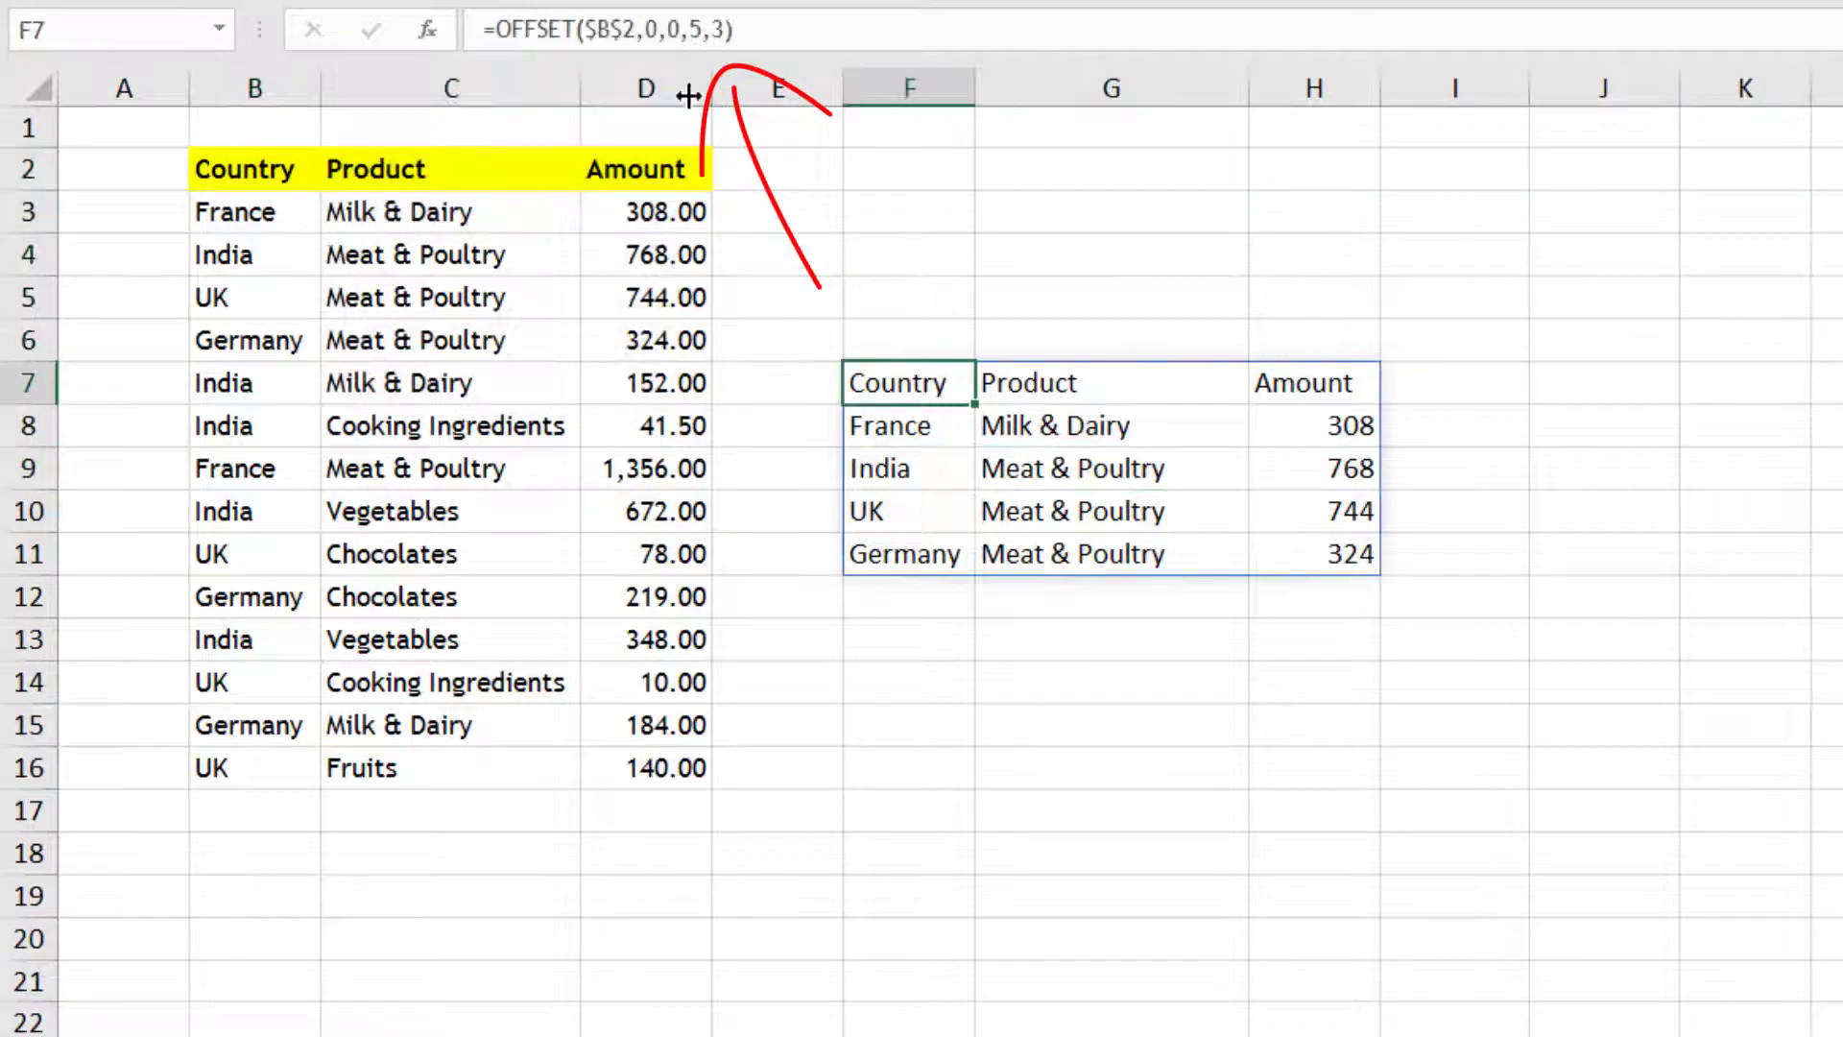
{"action": "double_click", "coordinate": [695, 30]}
{"action": "type", "text": "1"}
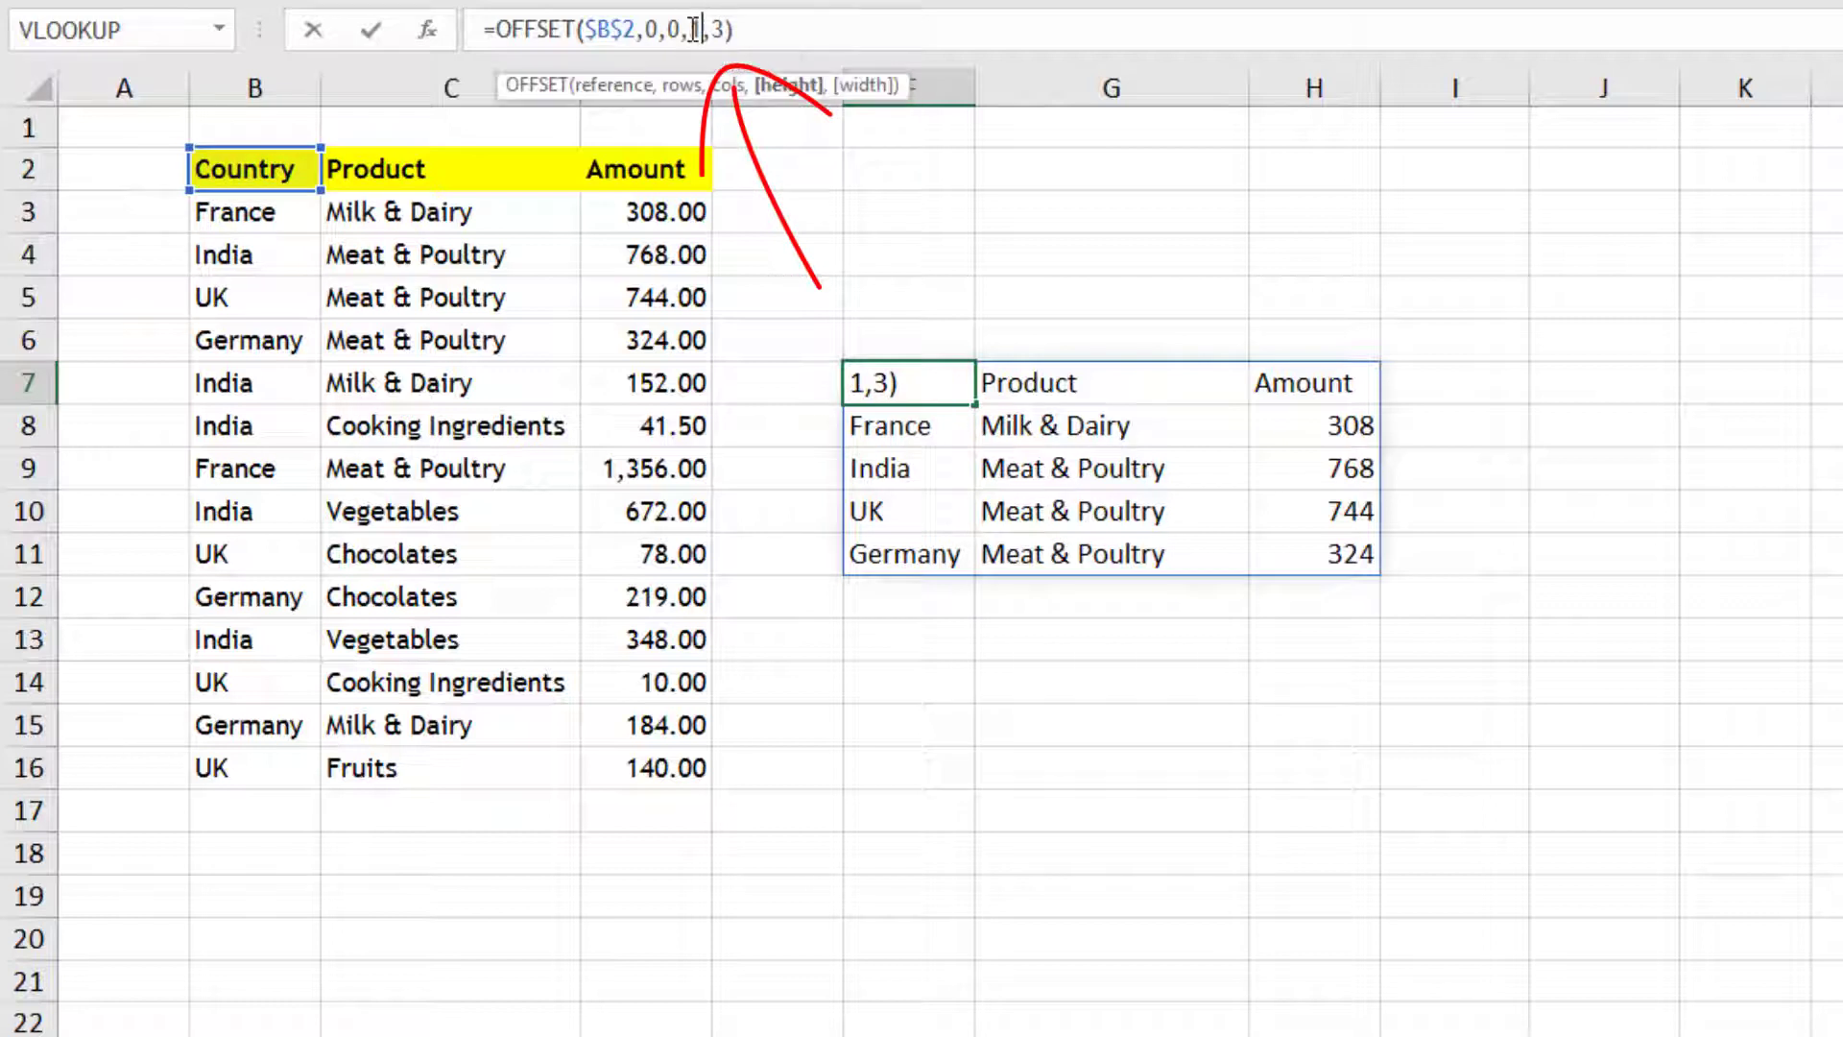
{"action": "double_click", "coordinate": [715, 29]}
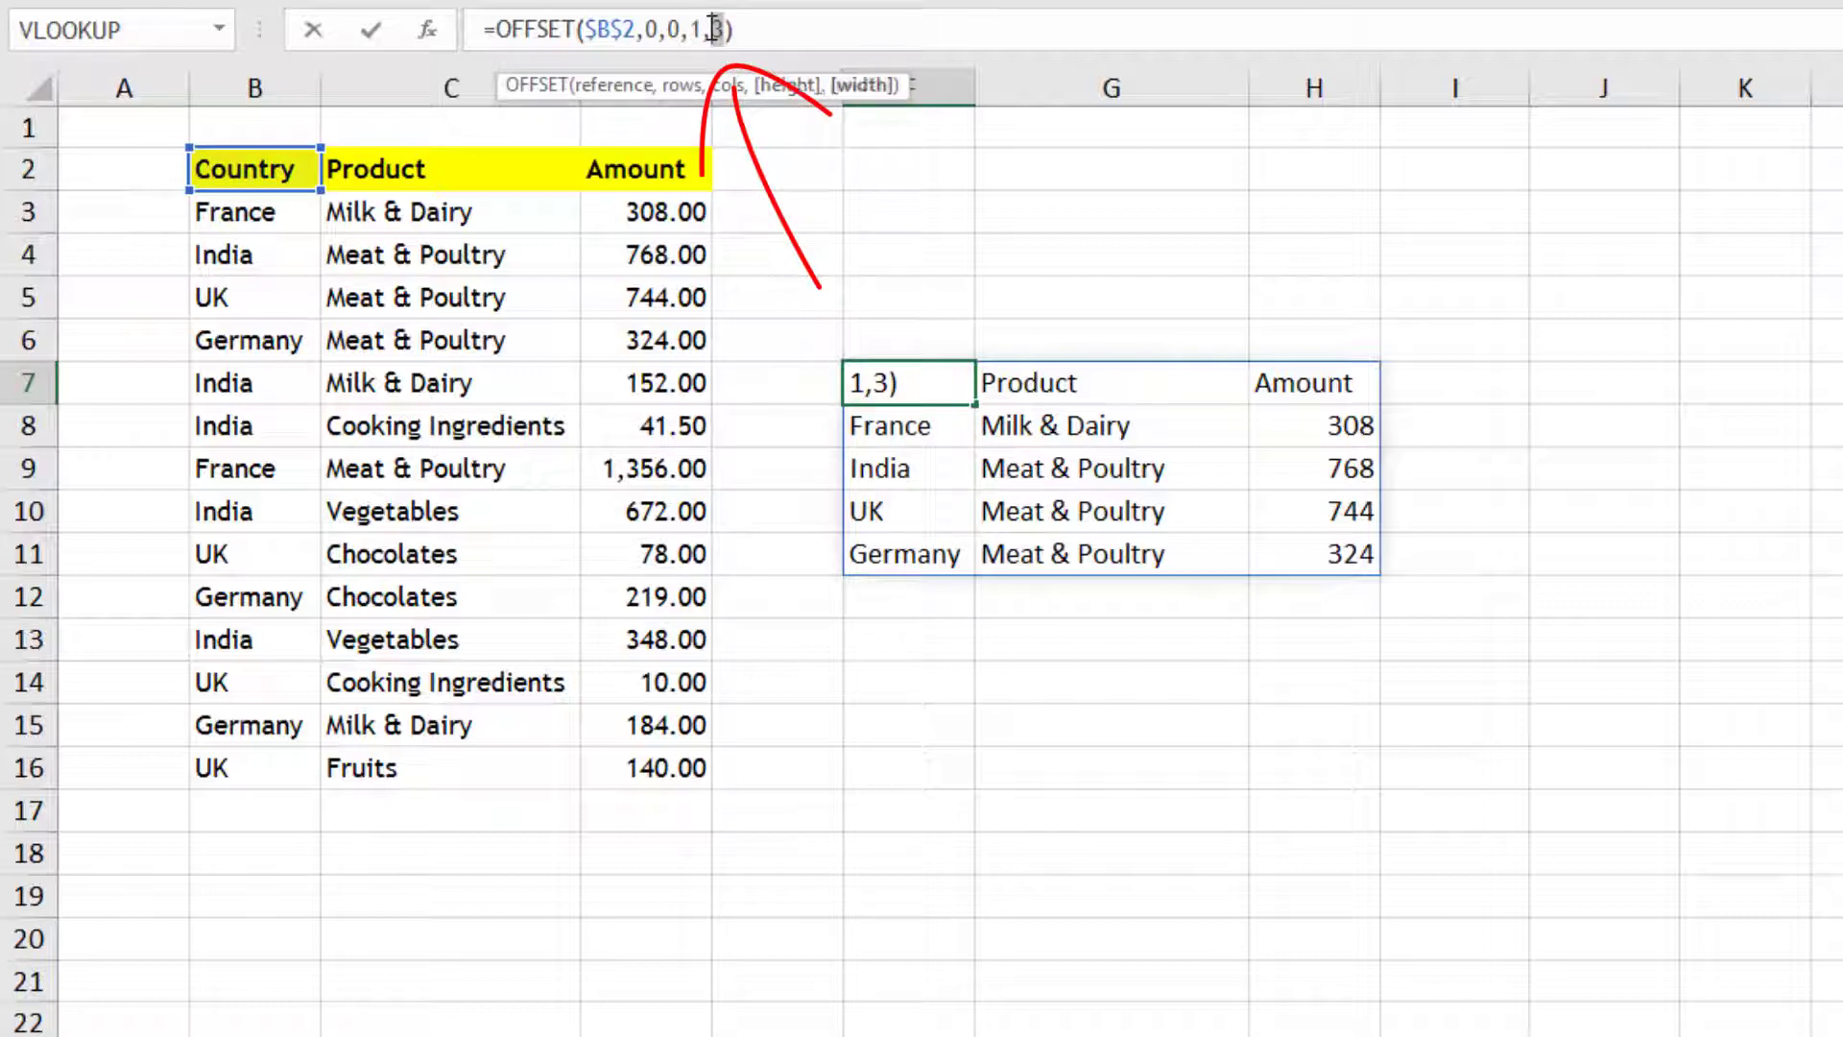
{"action": "key", "text": "Return"}
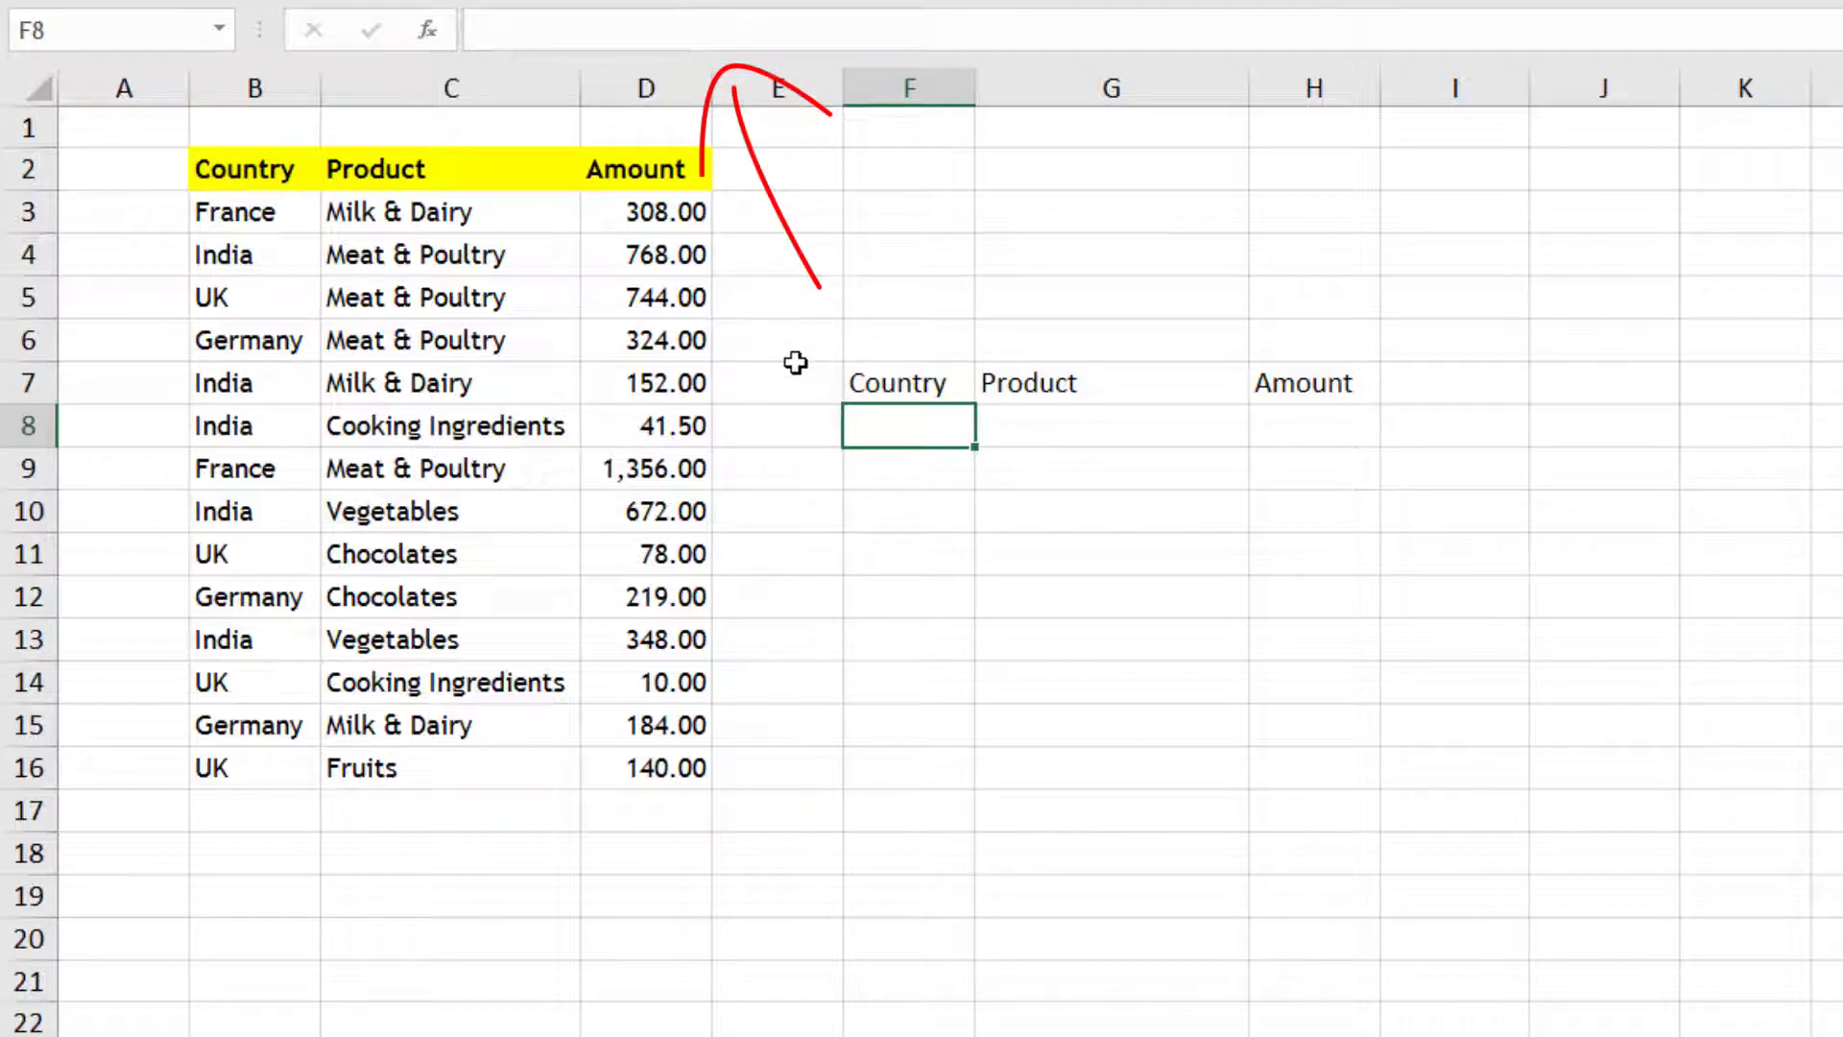
Step: Try the OFFSET formula with a height of 3 rows and width of 1 column
{"action": "left_click", "coordinate": [897, 383]}
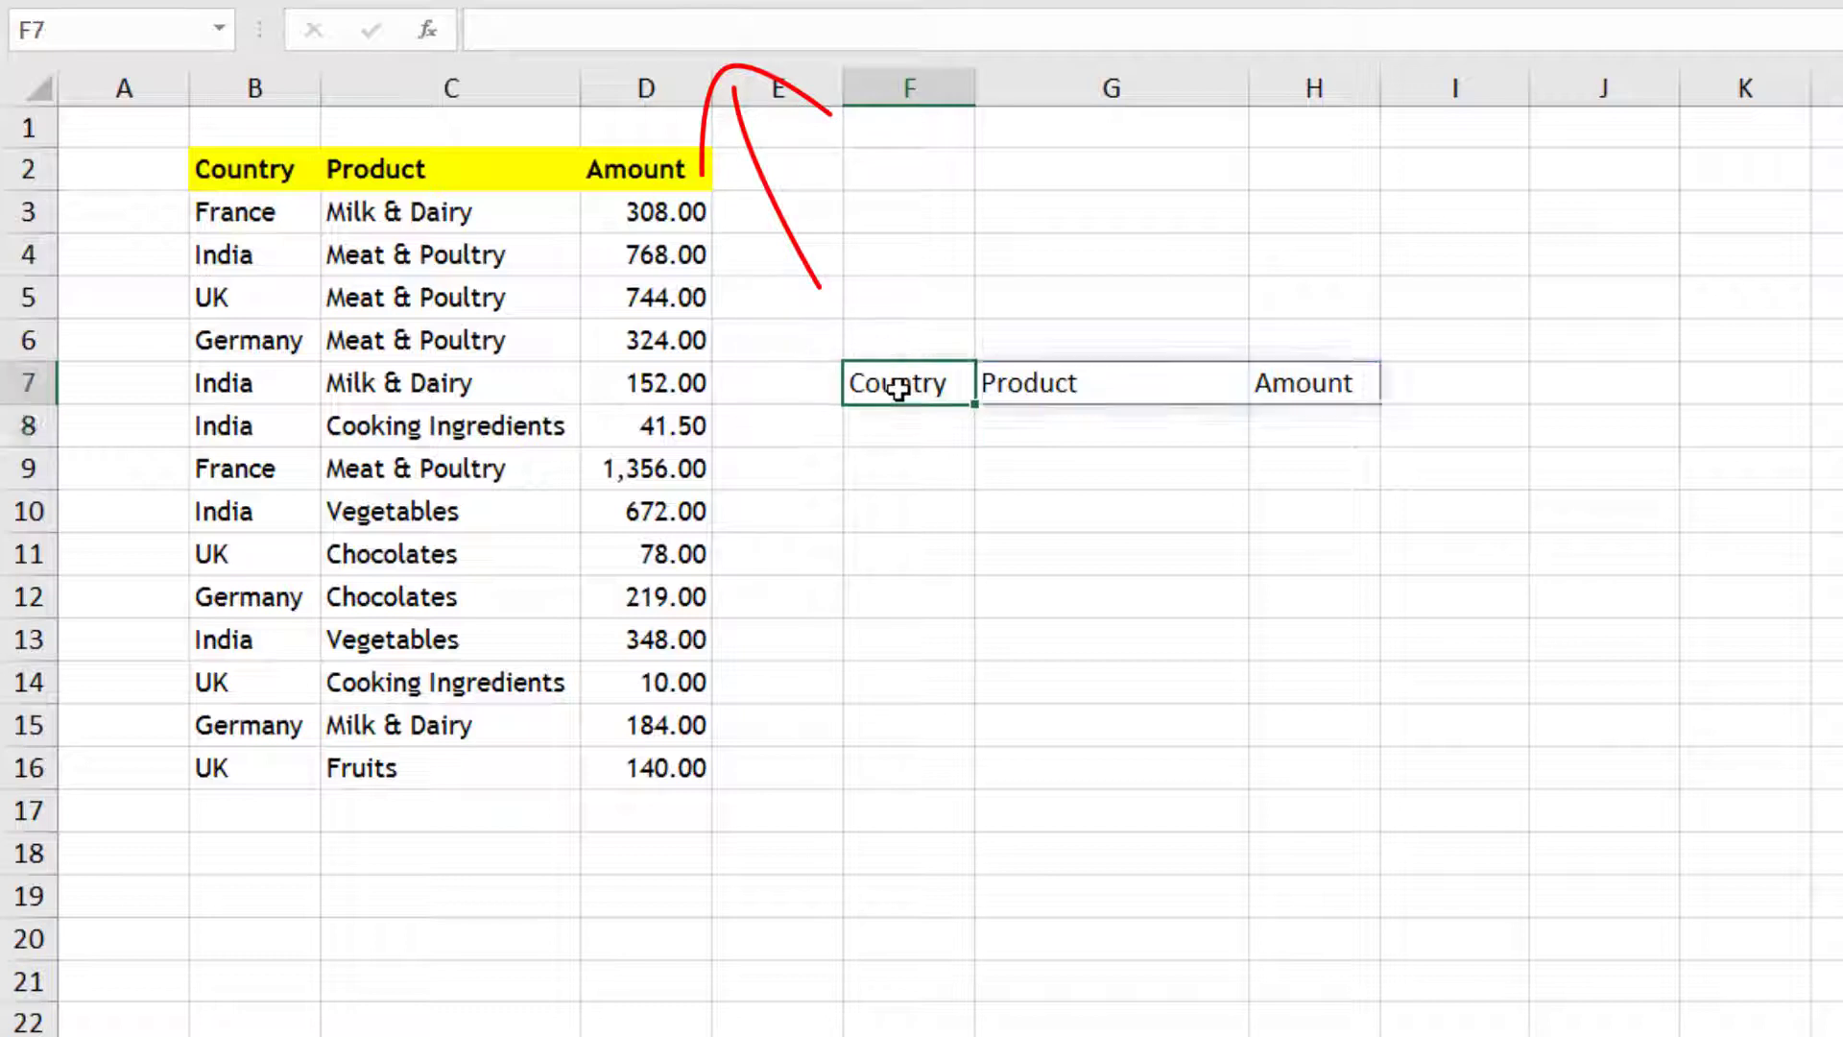
{"action": "double_click", "coordinate": [694, 30]}
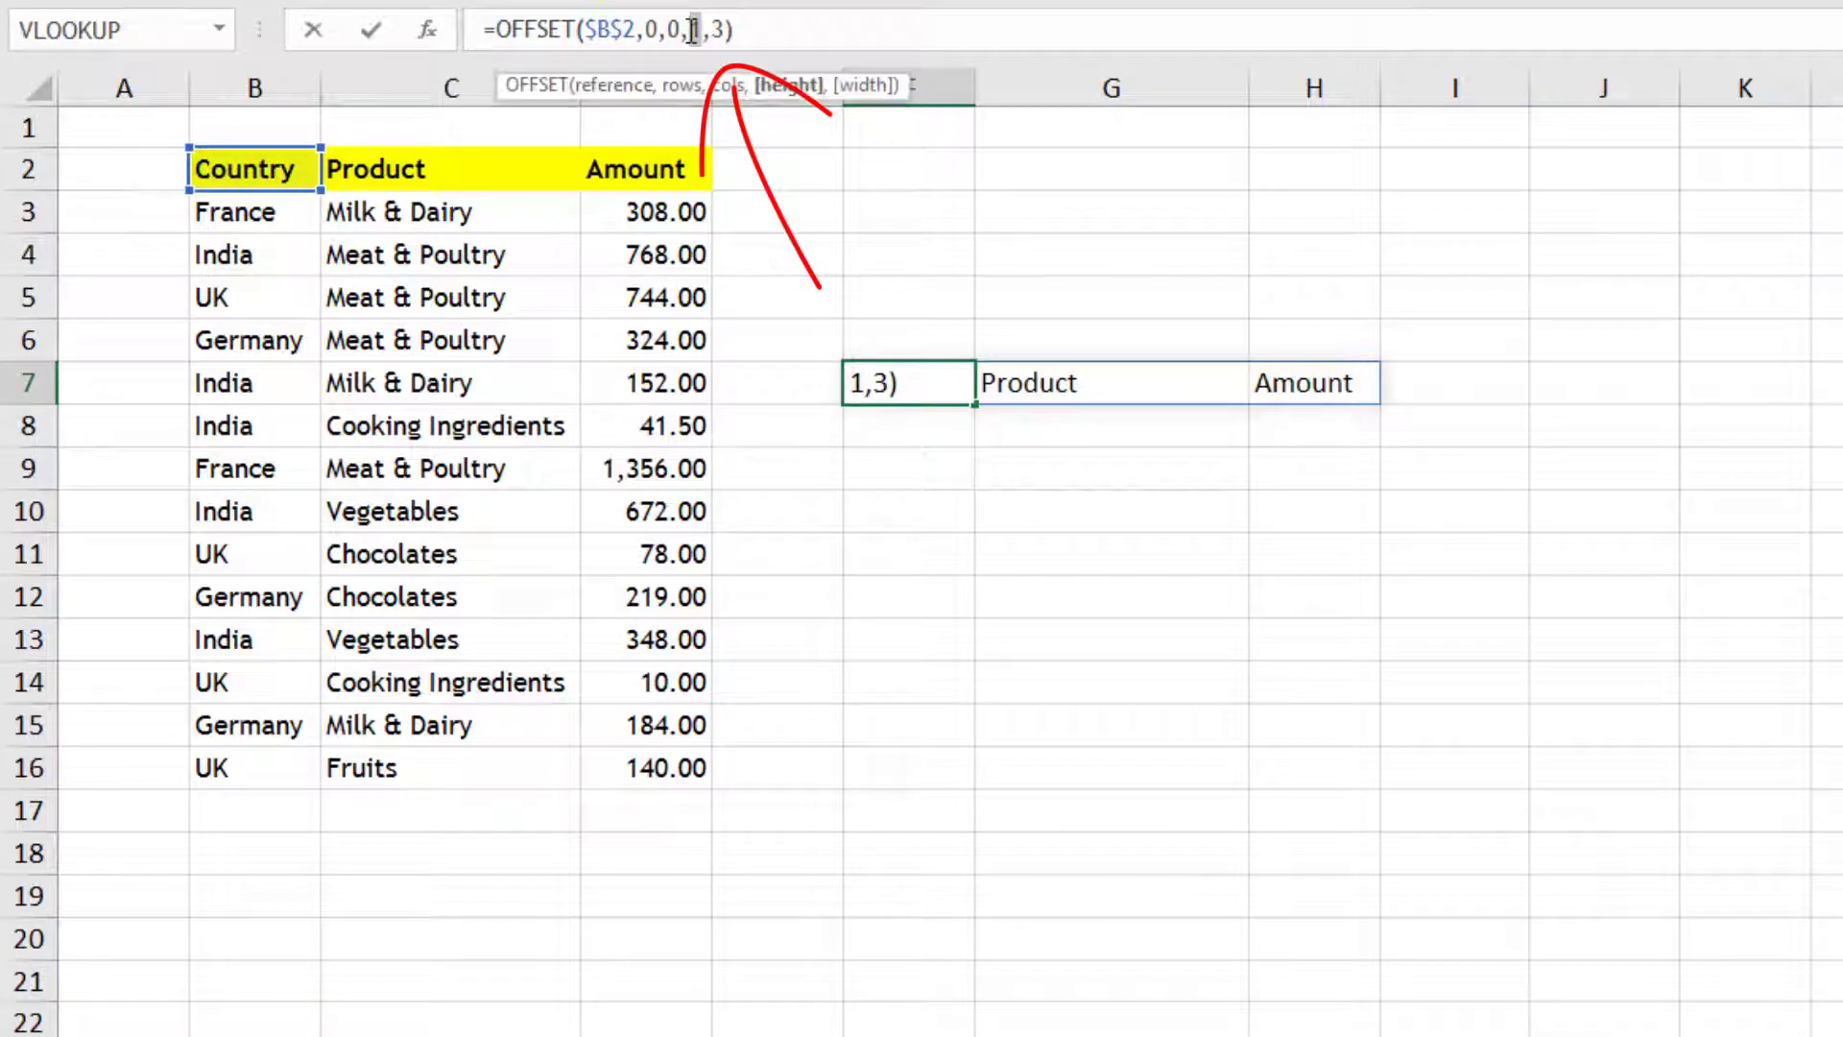
{"action": "type", "text": "3"}
{"action": "double_click", "coordinate": [714, 29]}
{"action": "type", "text": "1"}
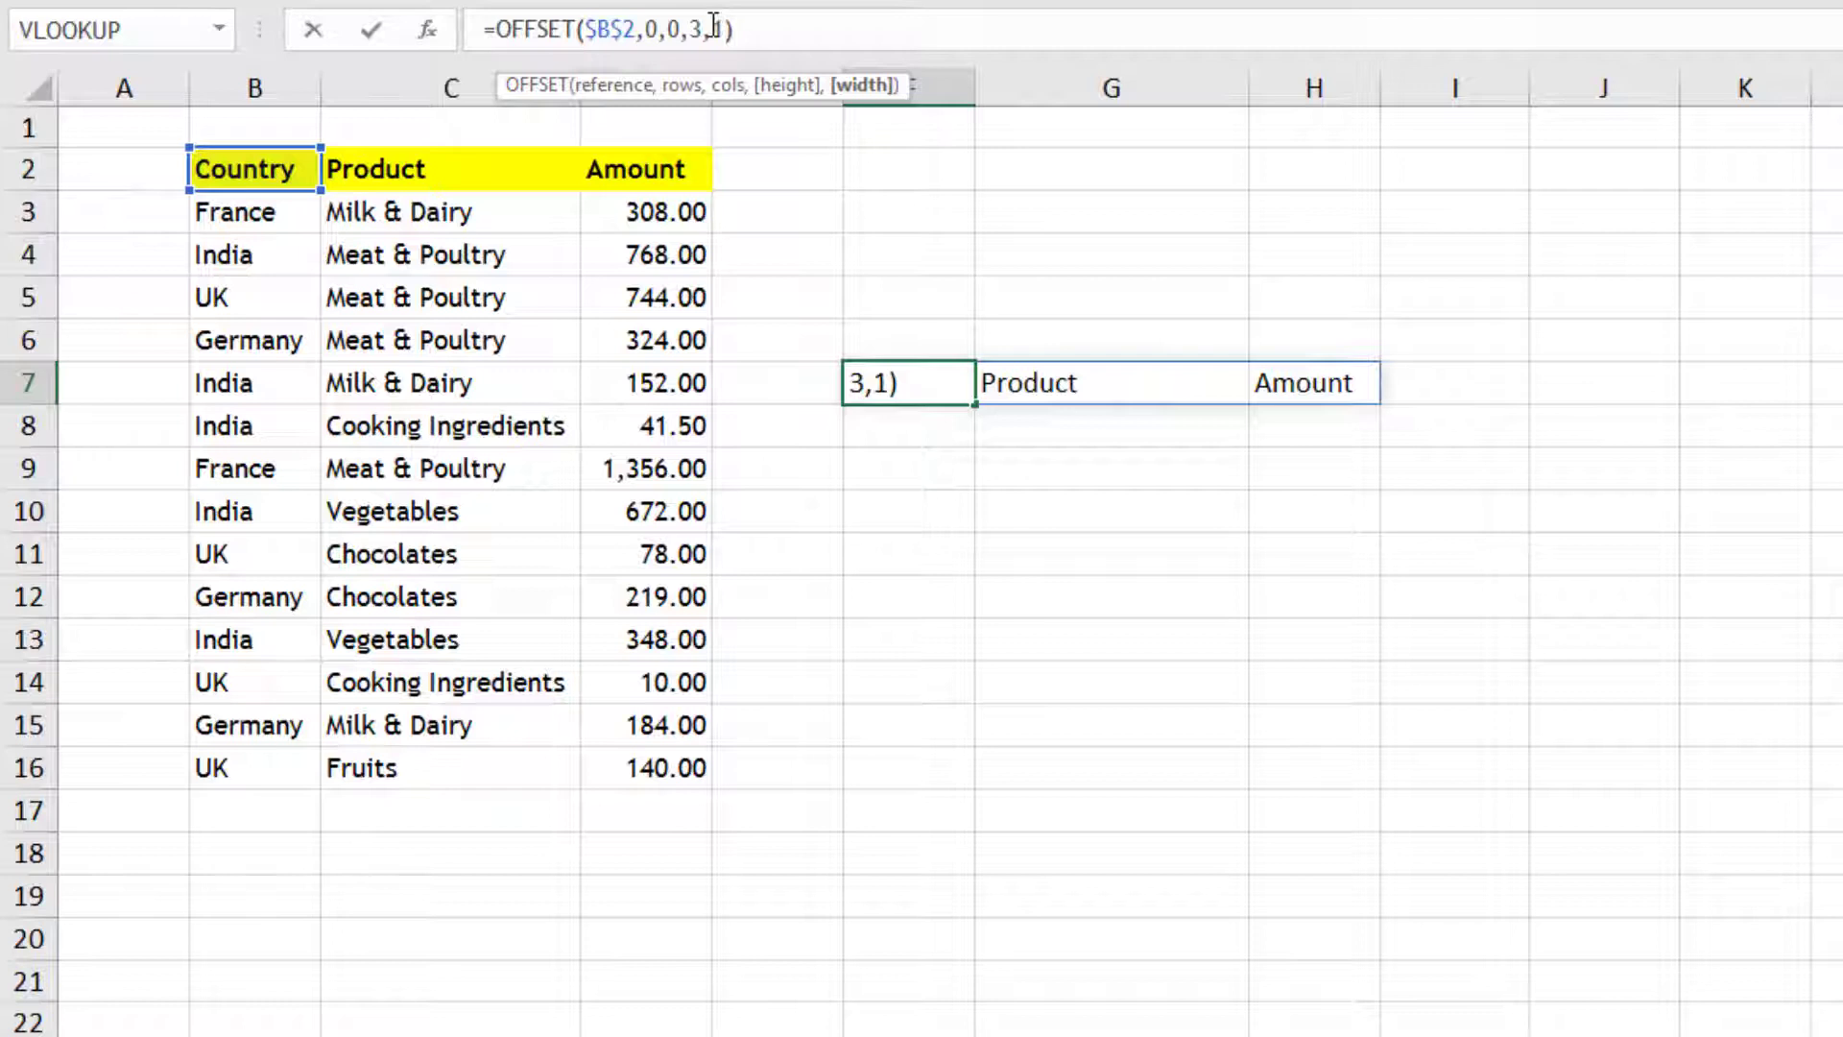
{"action": "key", "text": "Return"}
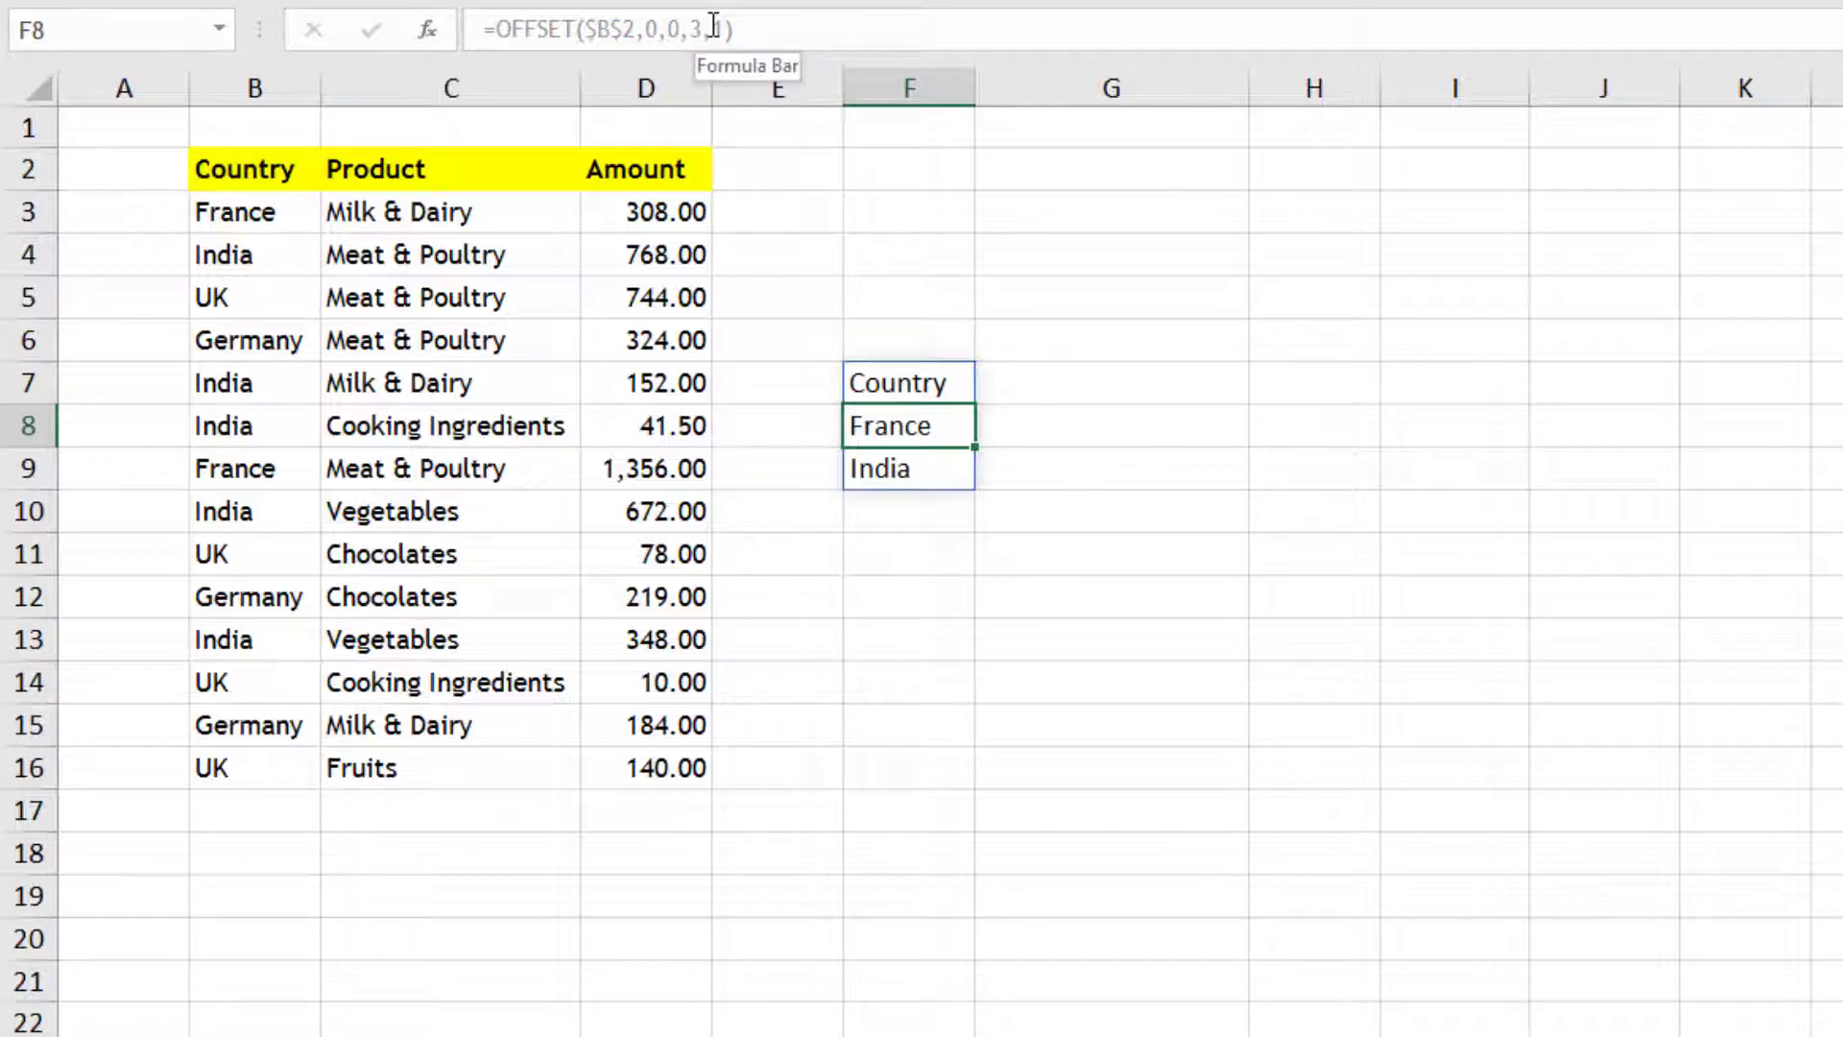
{"action": "left_click", "coordinate": [899, 386]}
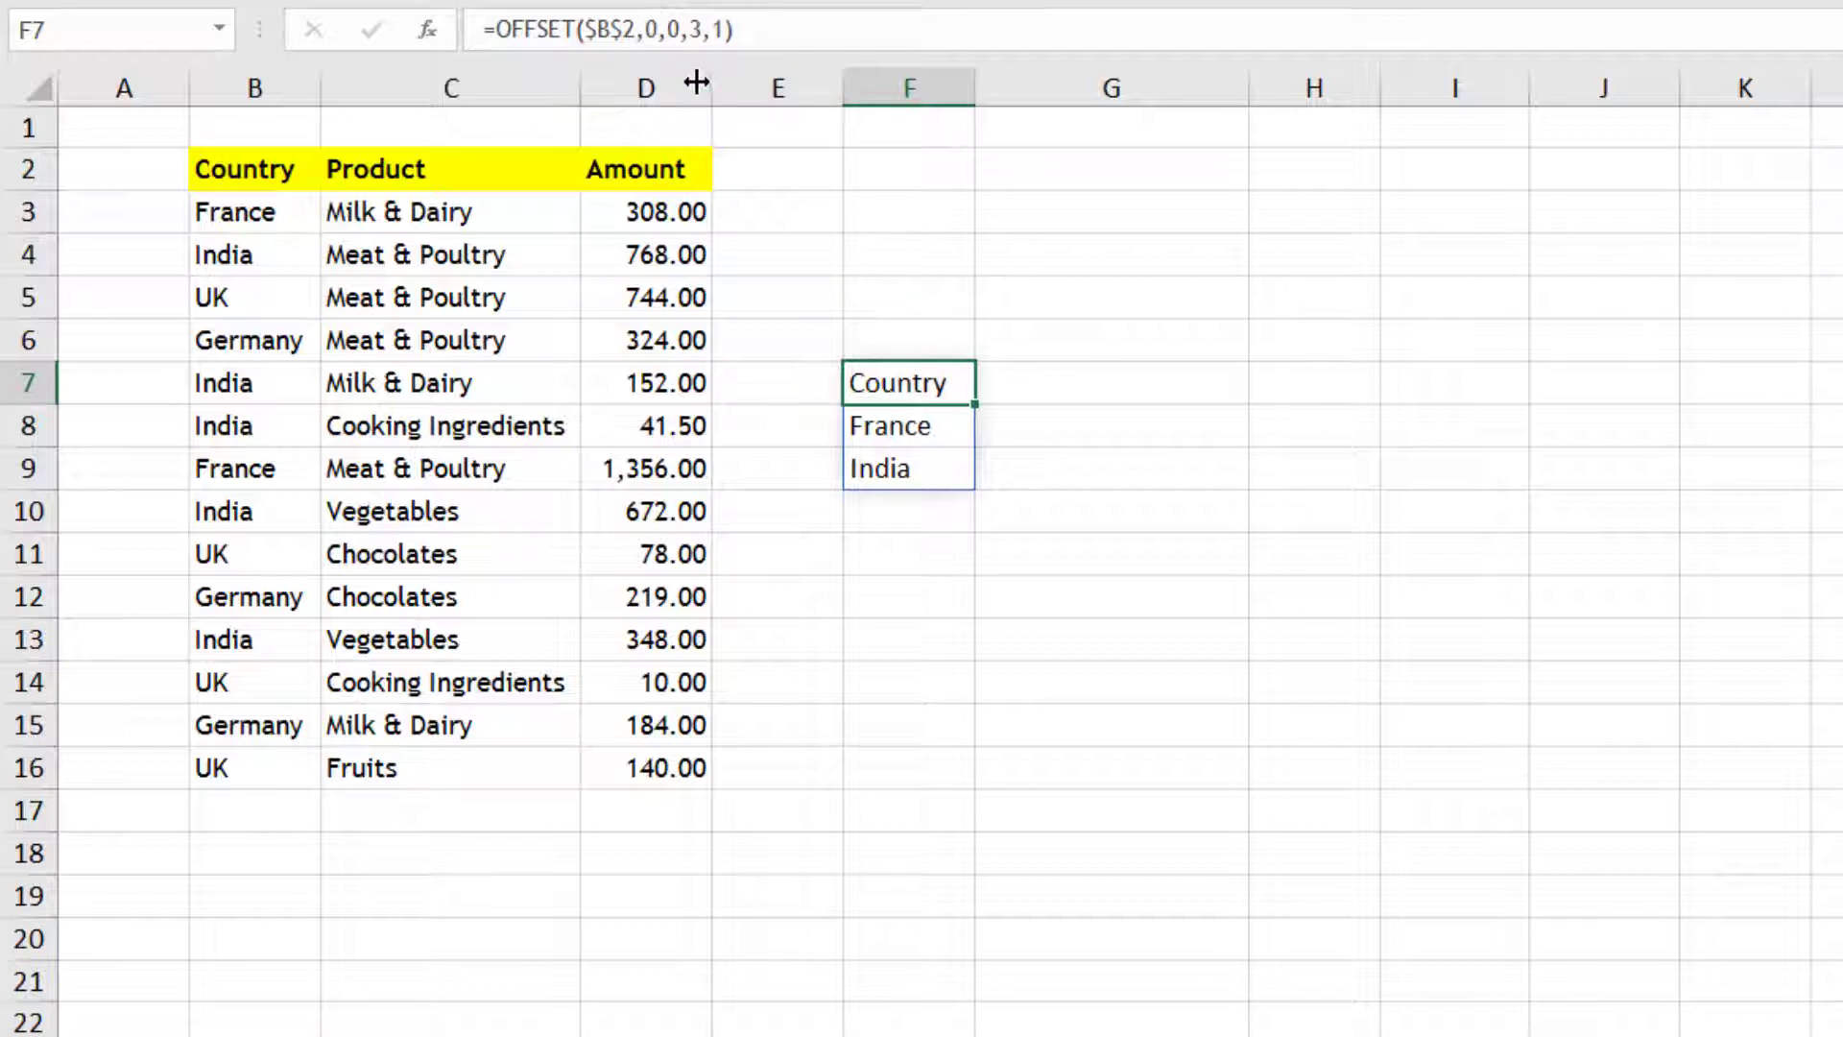
{"action": "left_click", "coordinate": [1205, 437]}
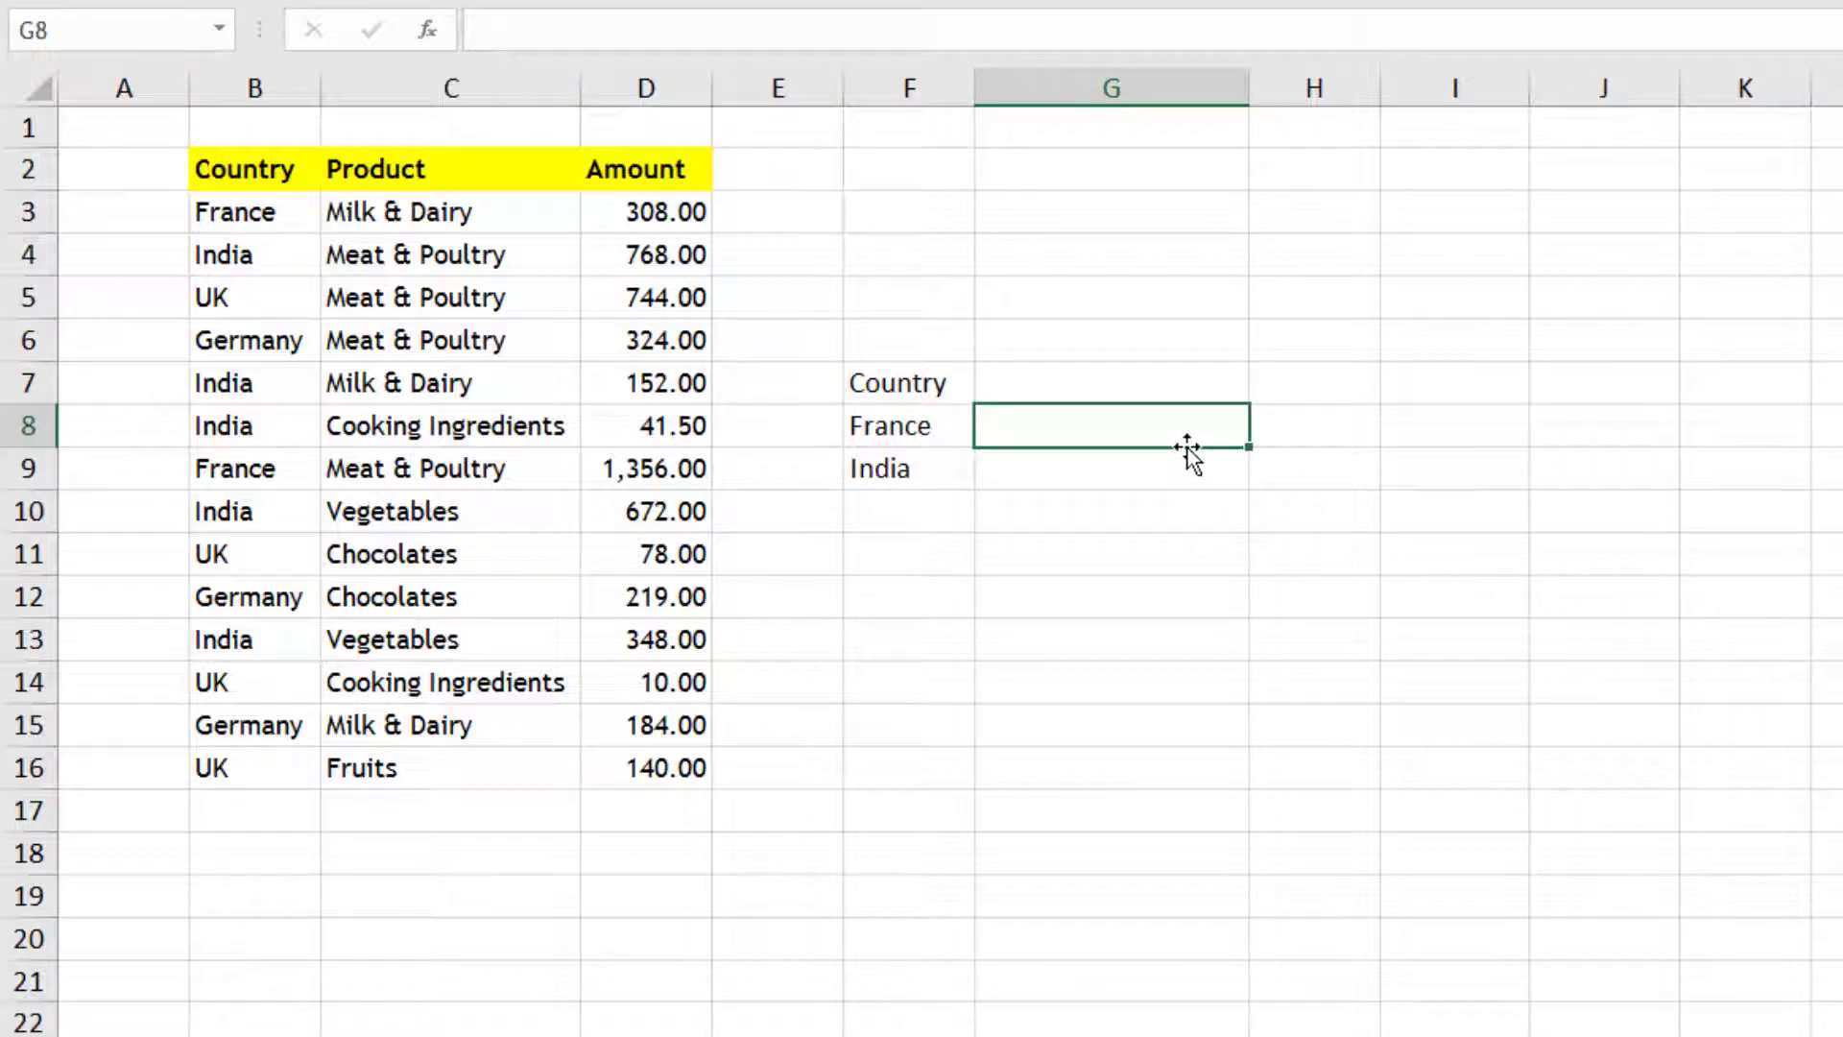
Step: Restore the OFFSET height to 15 and width to 3 to spill the full table again
{"action": "left_click", "coordinate": [947, 383]}
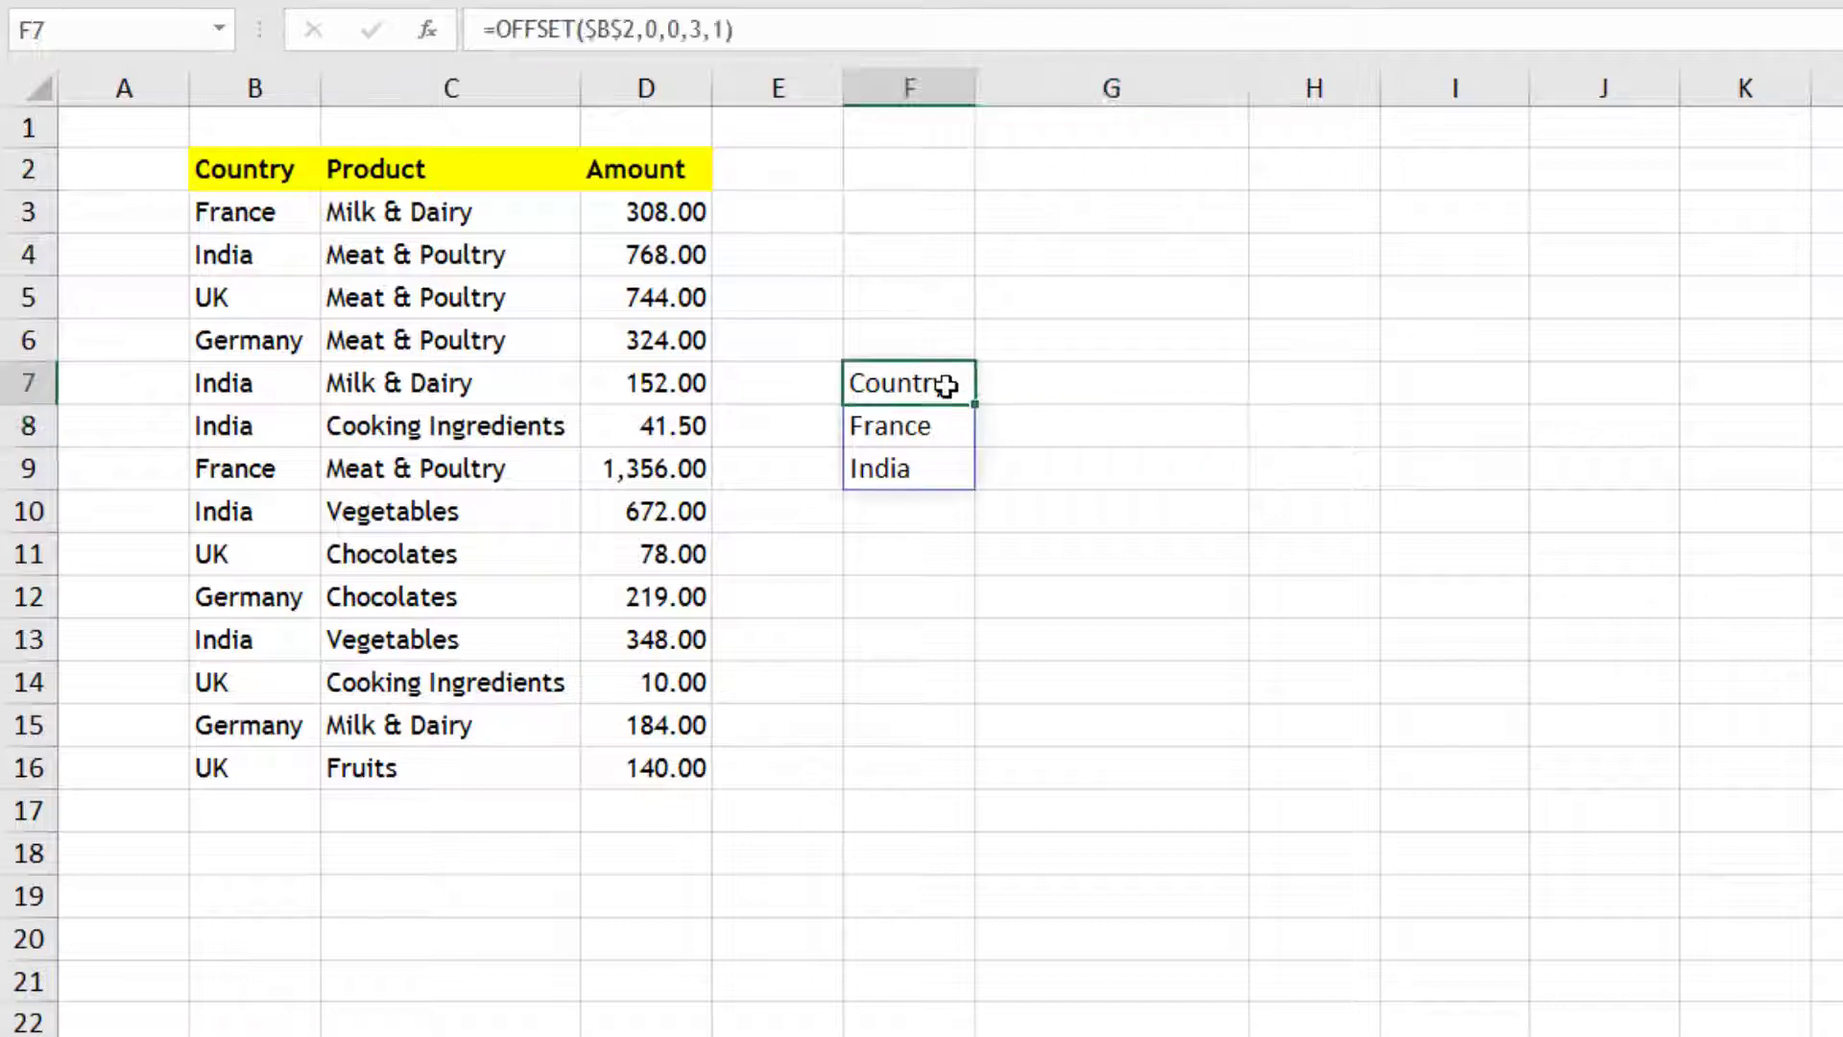
{"action": "left_click", "coordinate": [704, 27]}
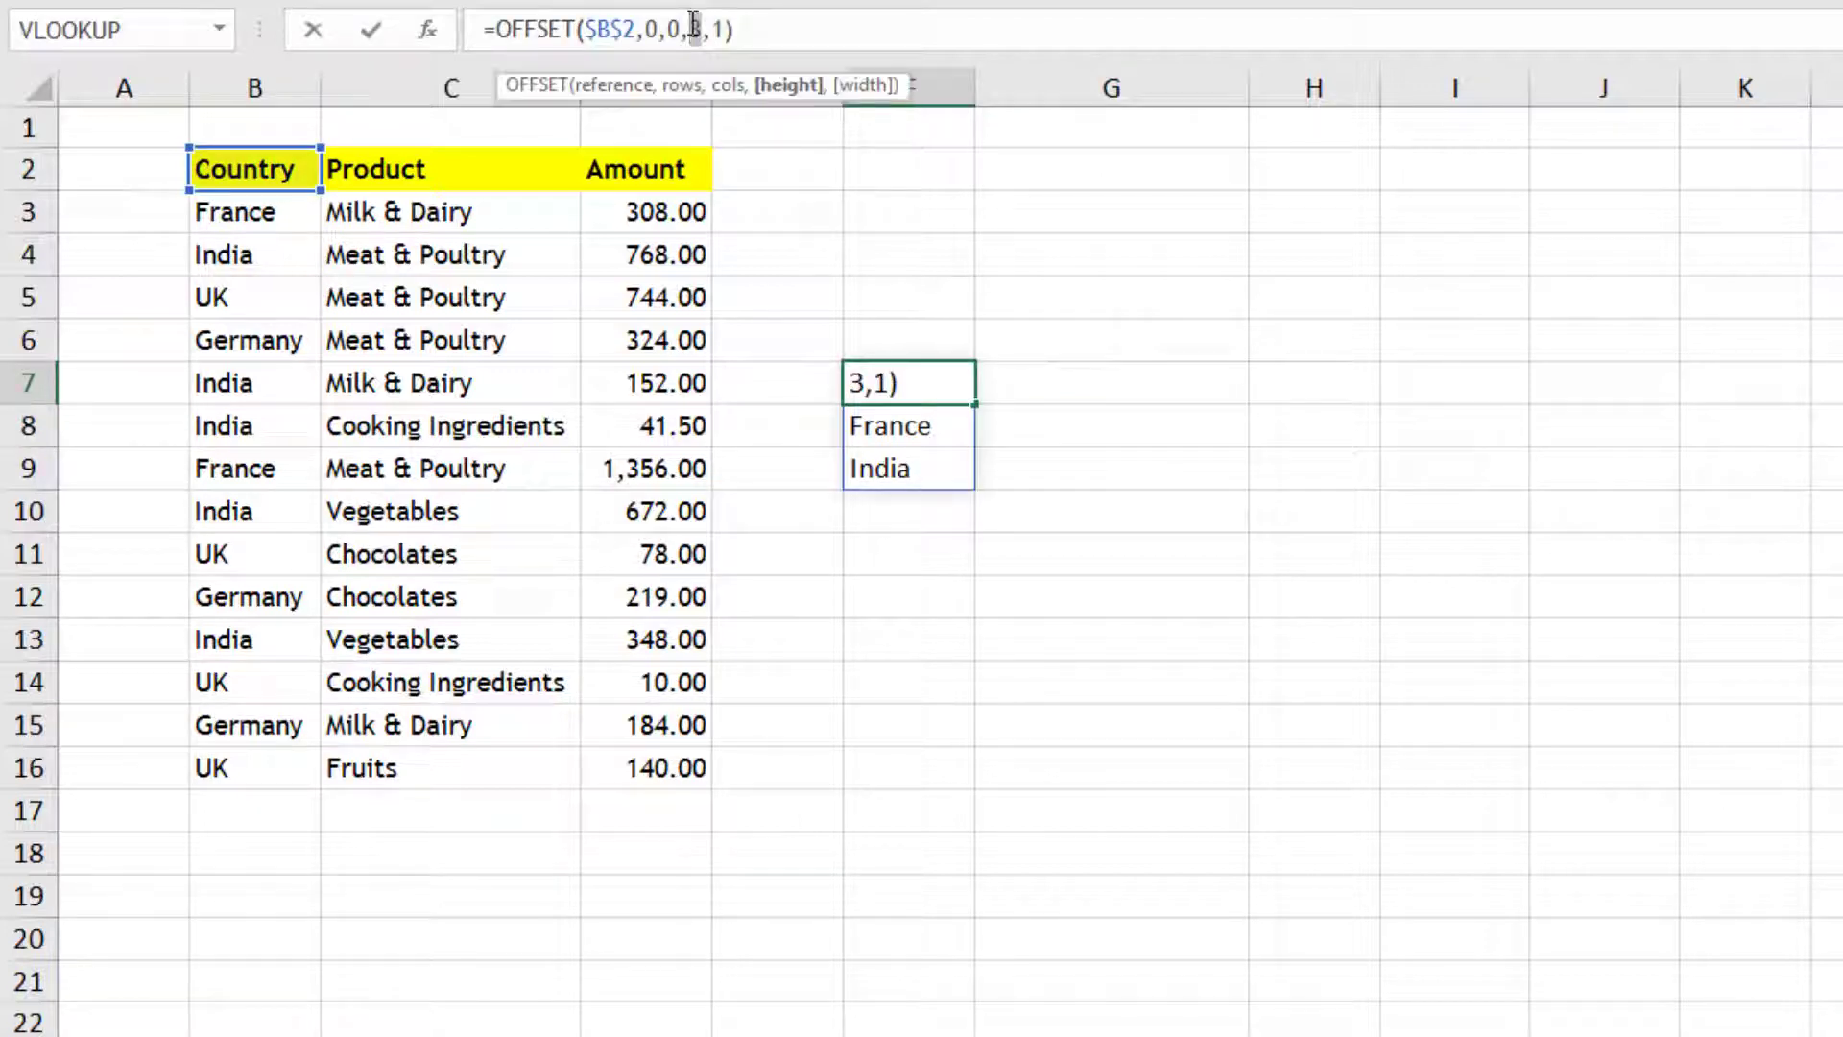
{"action": "key", "text": "BackSpace"}
{"action": "type", "text": "15"}
{"action": "double_click", "coordinate": [732, 29]}
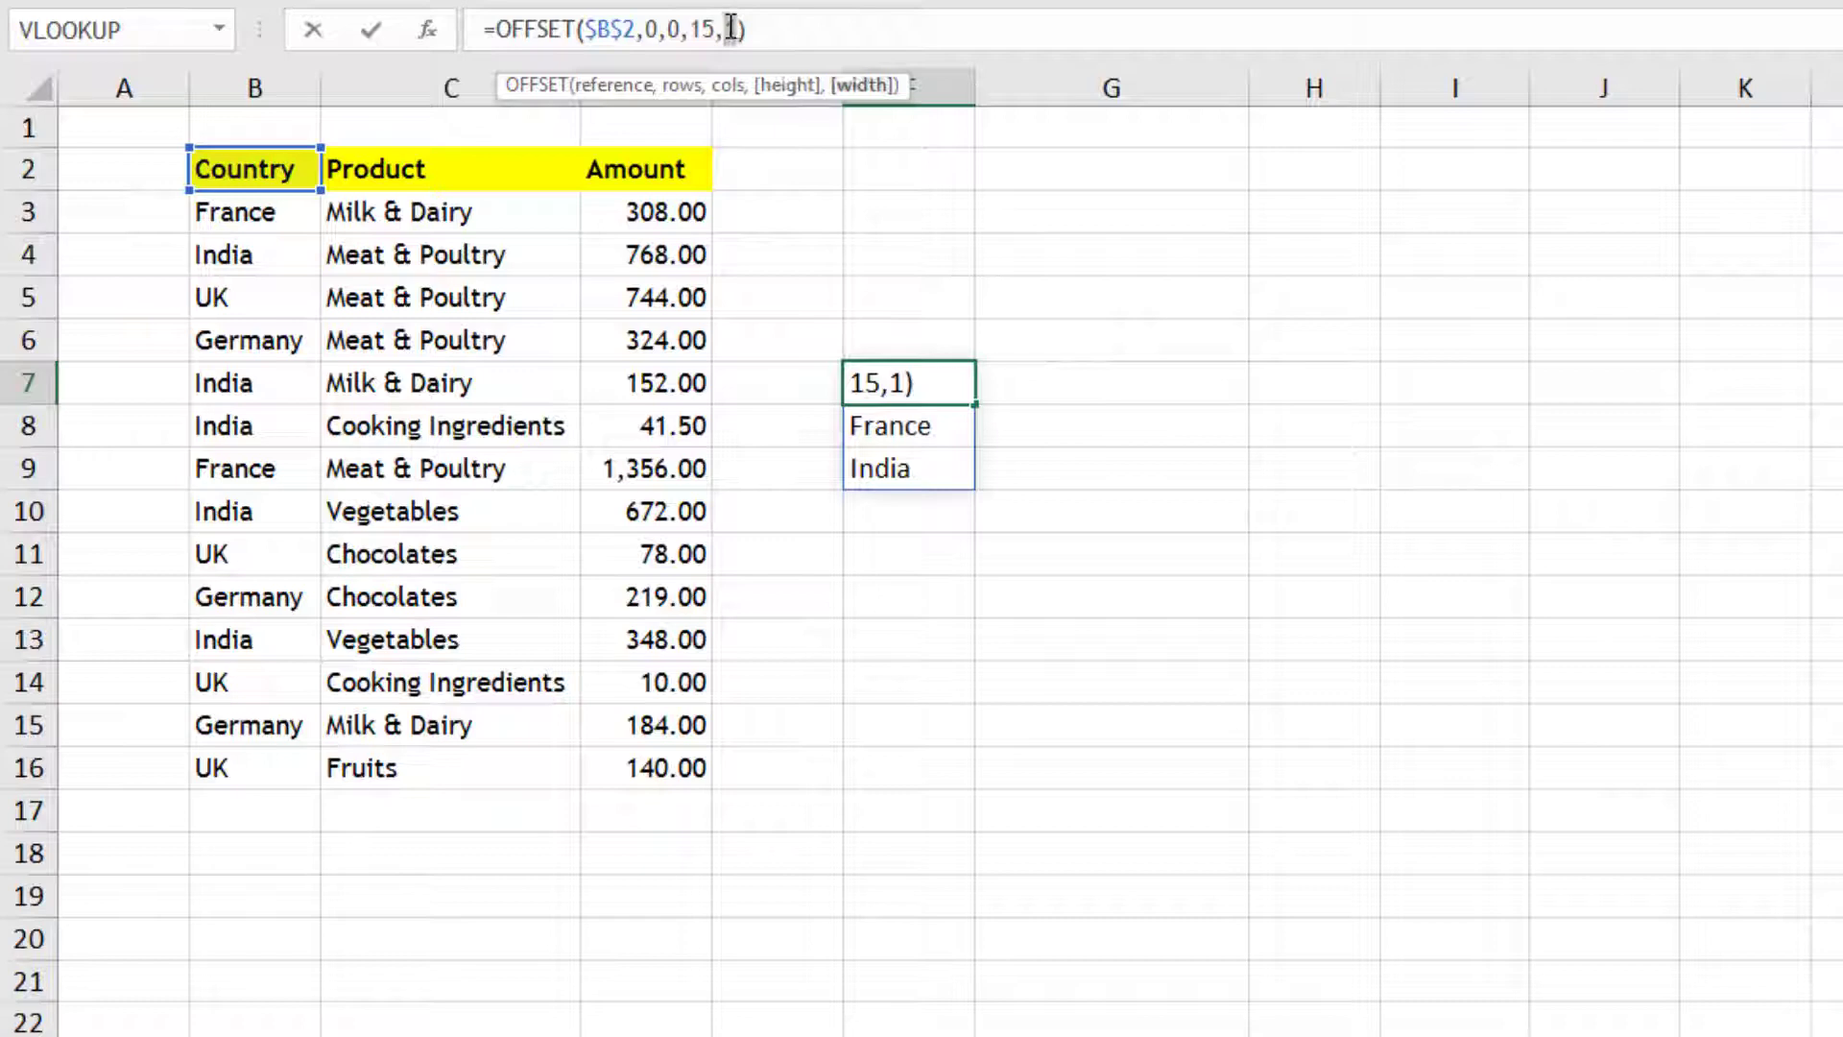
{"action": "type", "text": "3"}
{"action": "key", "text": "Return"}
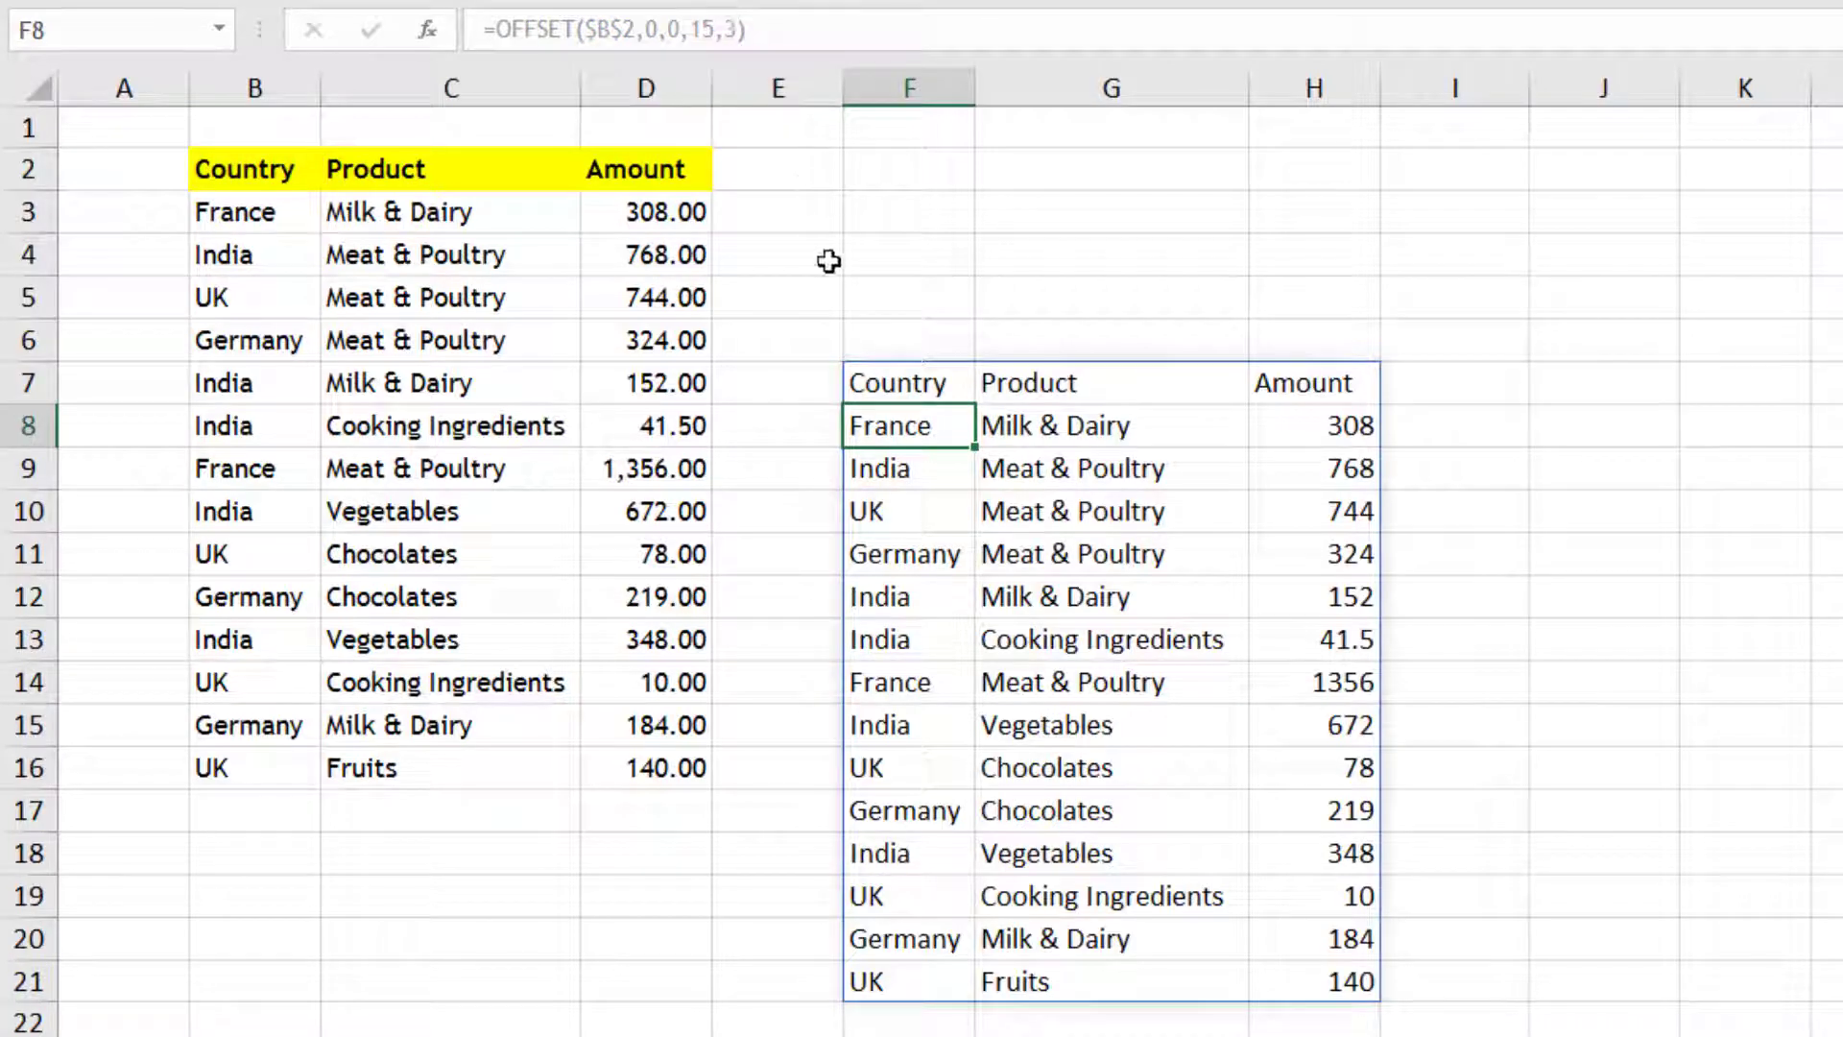
Step: Replace the fixed height 15 with COUNTA($B:$B)
{"action": "left_click", "coordinate": [922, 377]}
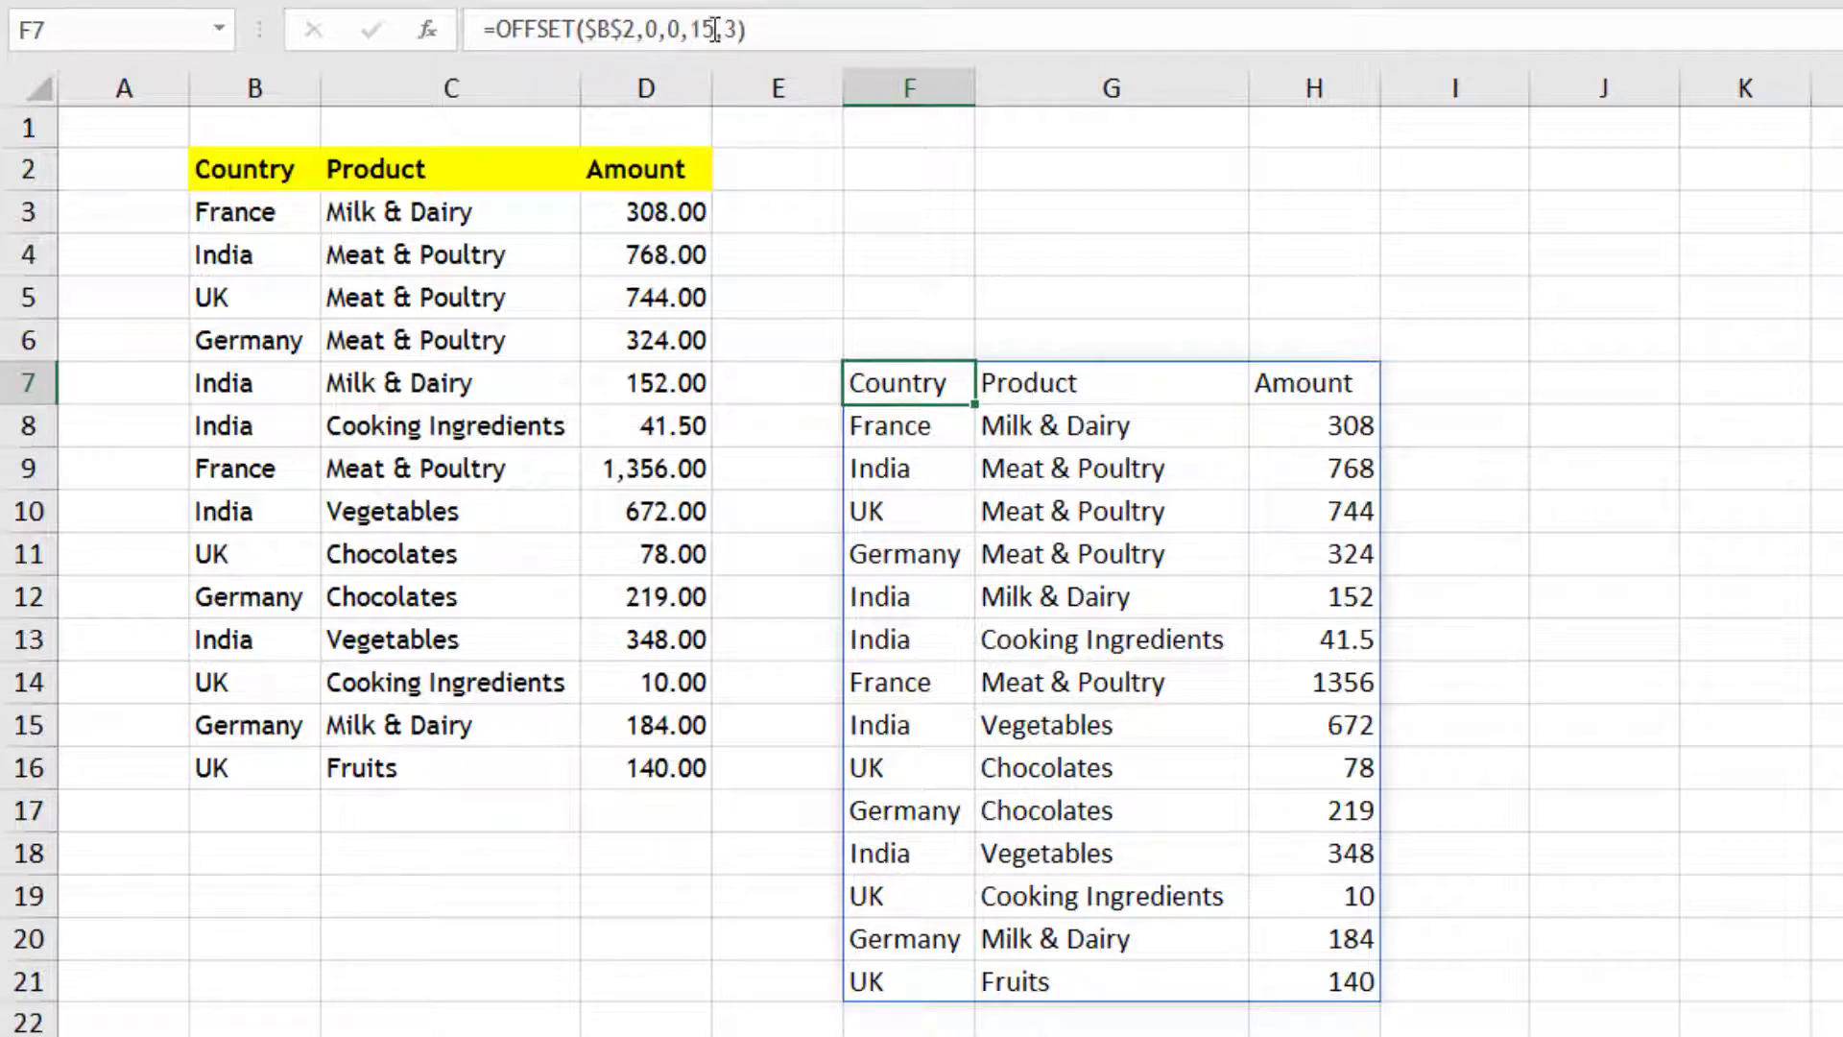
{"action": "left_click_drag", "start_coordinate": [714, 30], "coordinate": [689, 30]}
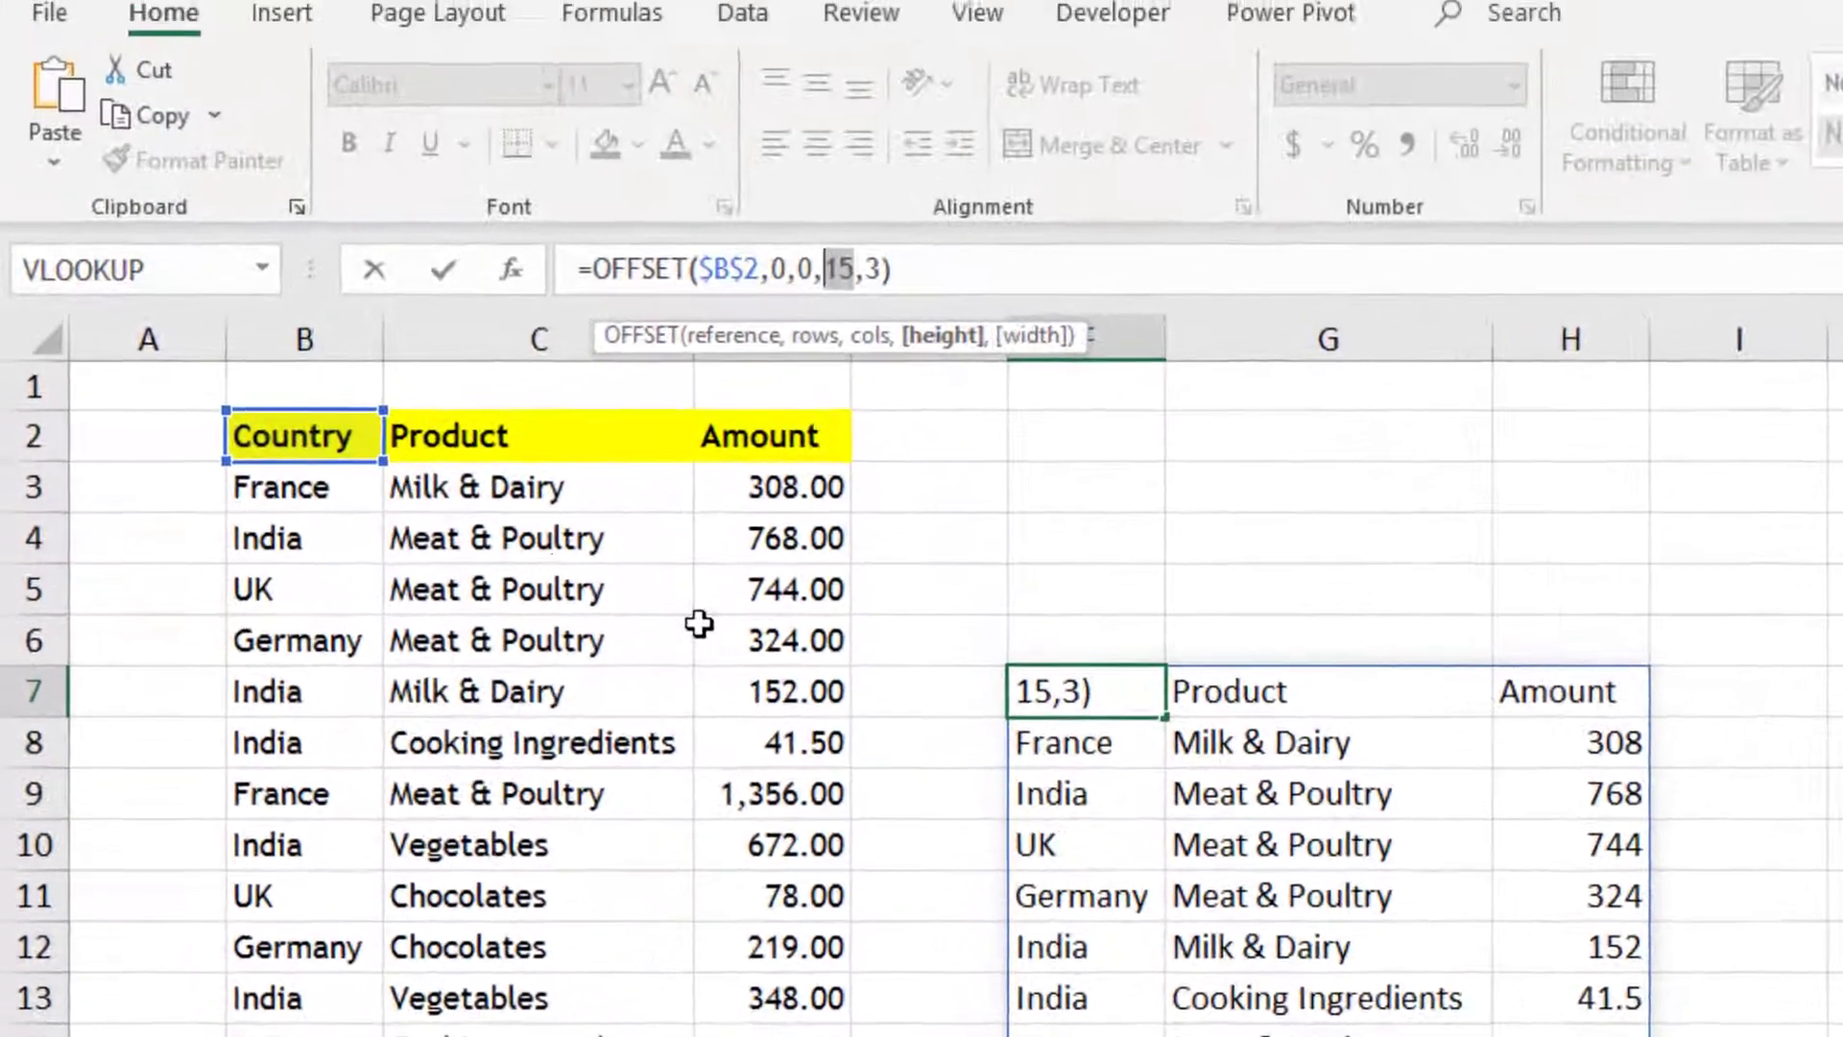
{"action": "type", "text": "count"}
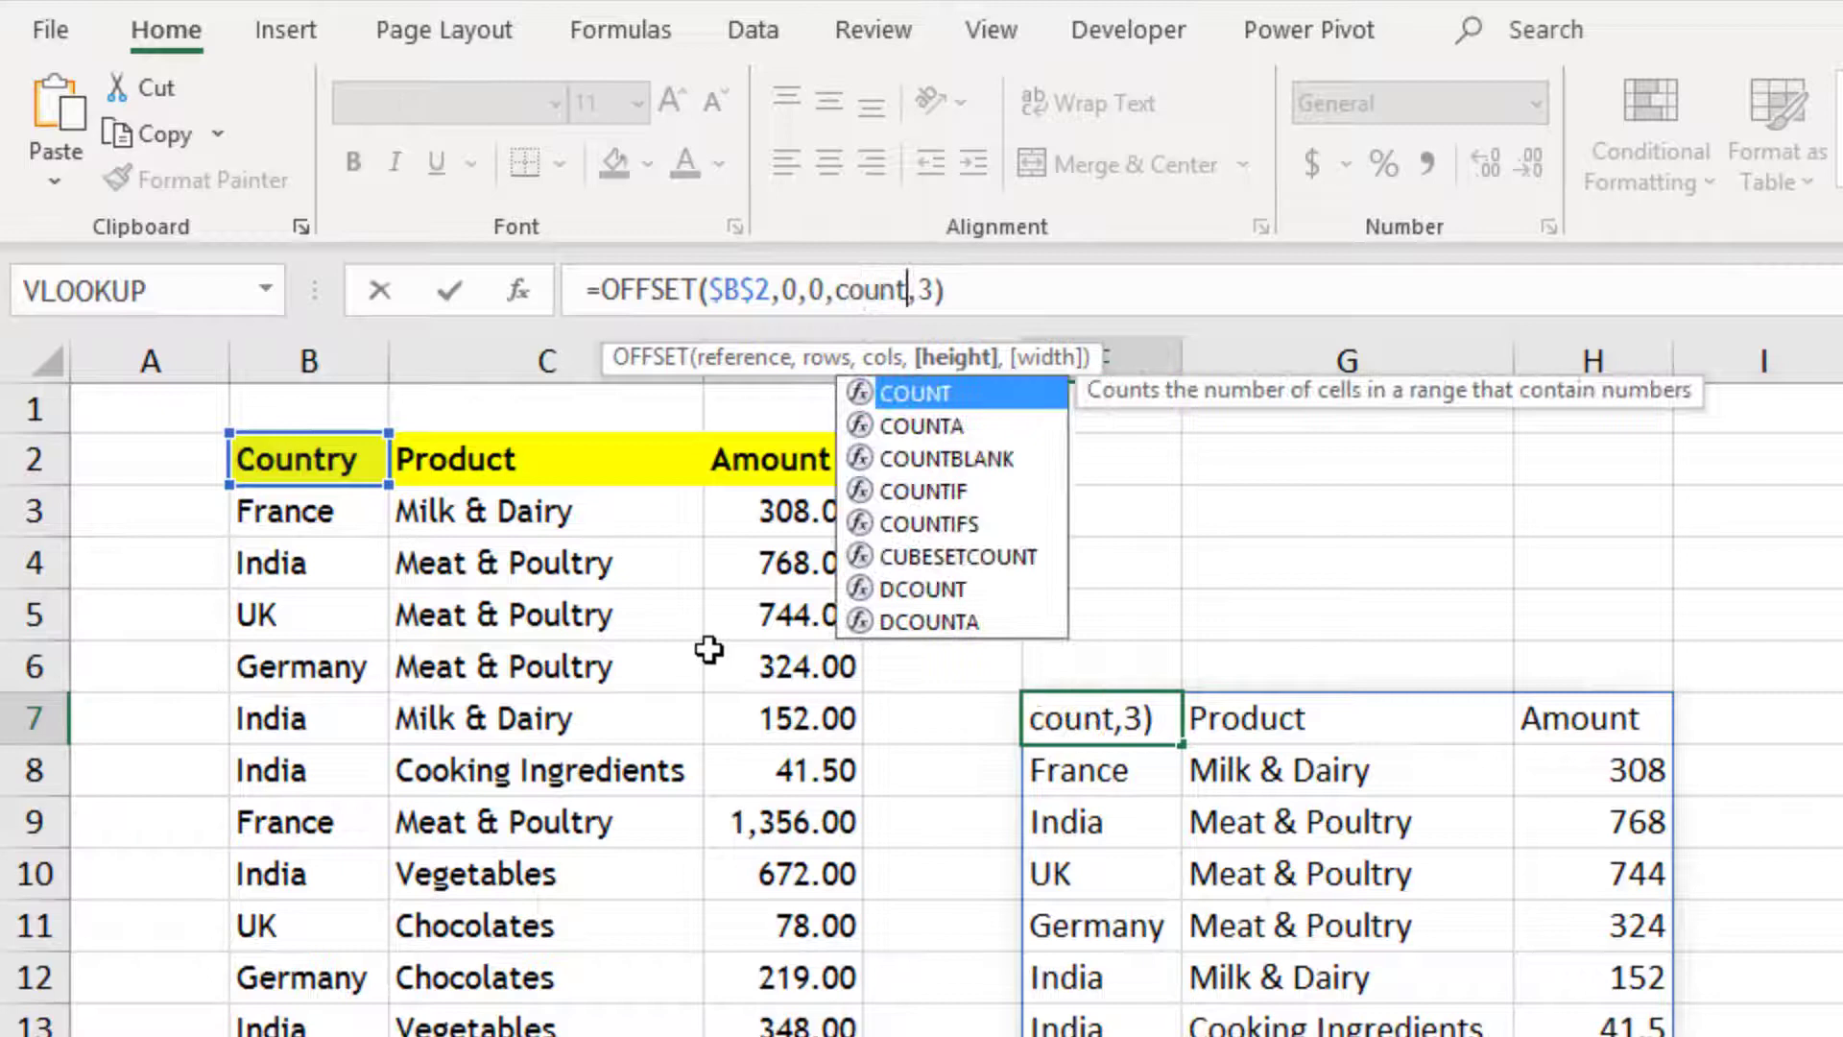
{"action": "key", "text": "Down"}
{"action": "key", "text": "Tab"}
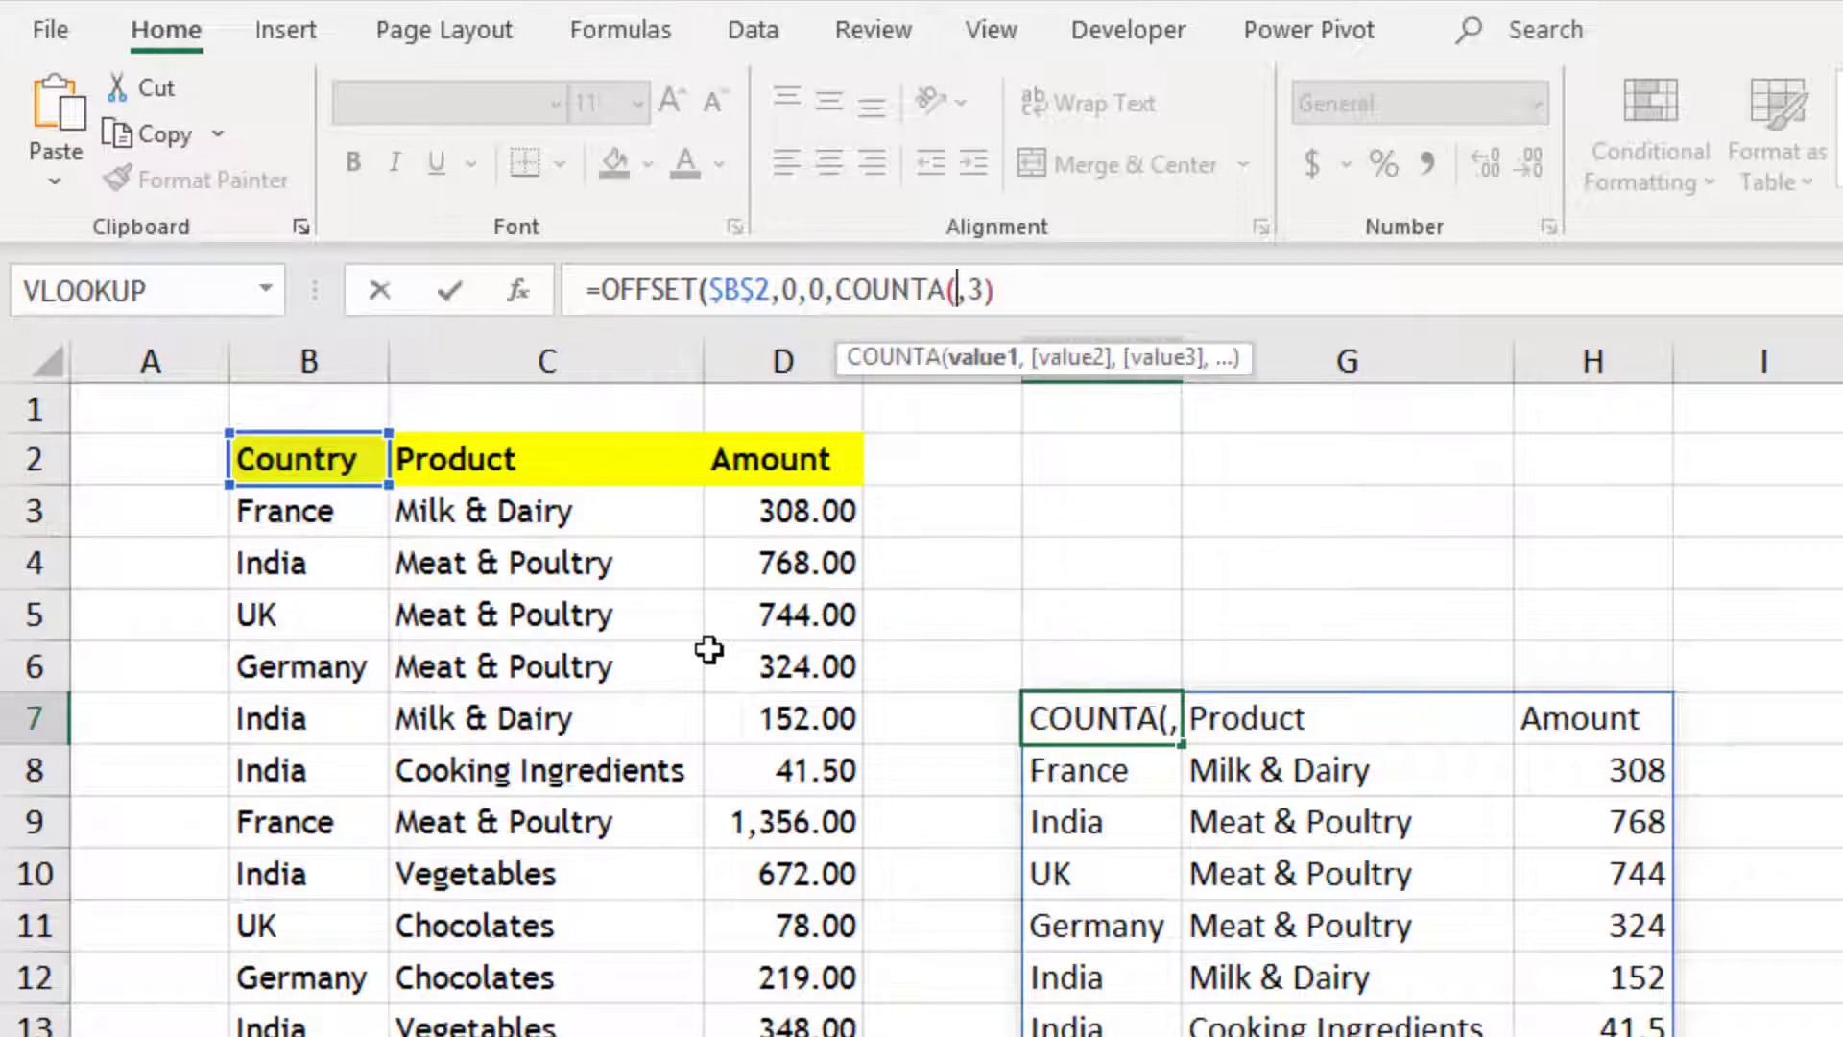
{"action": "left_click", "coordinate": [315, 361]}
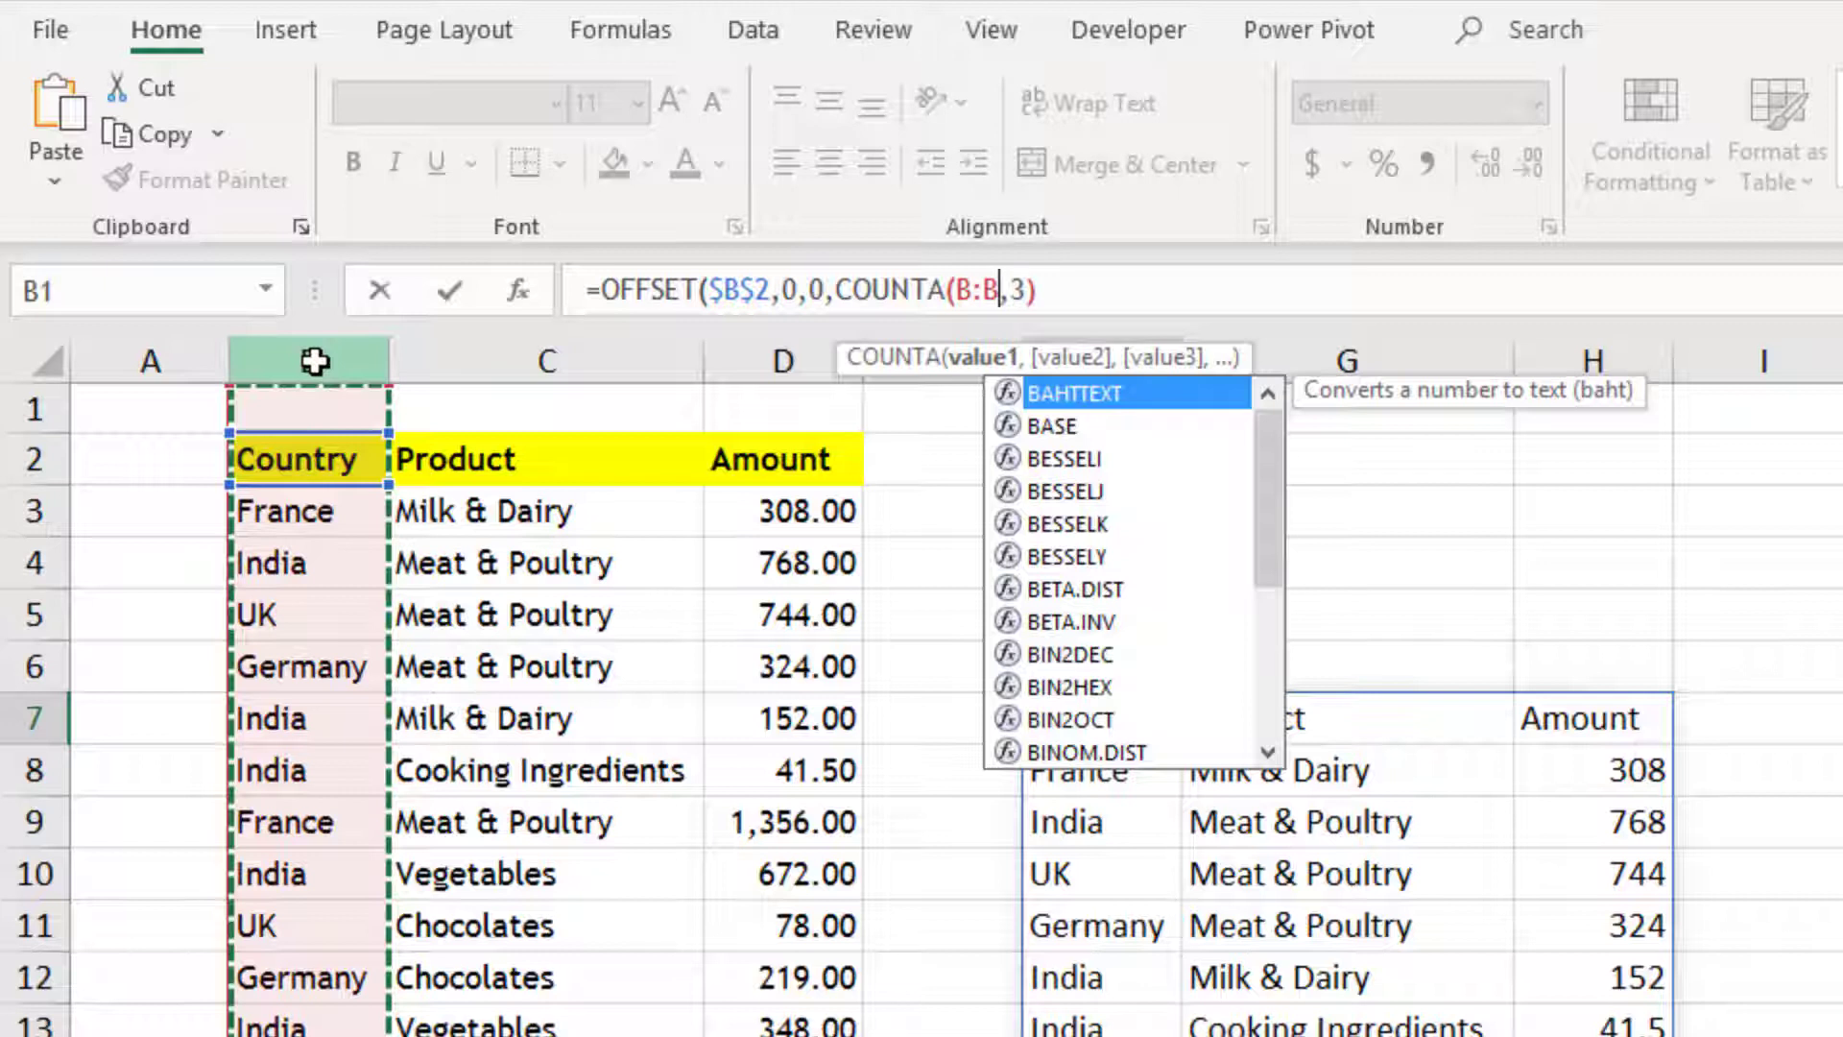
{"action": "key", "text": "F4"}
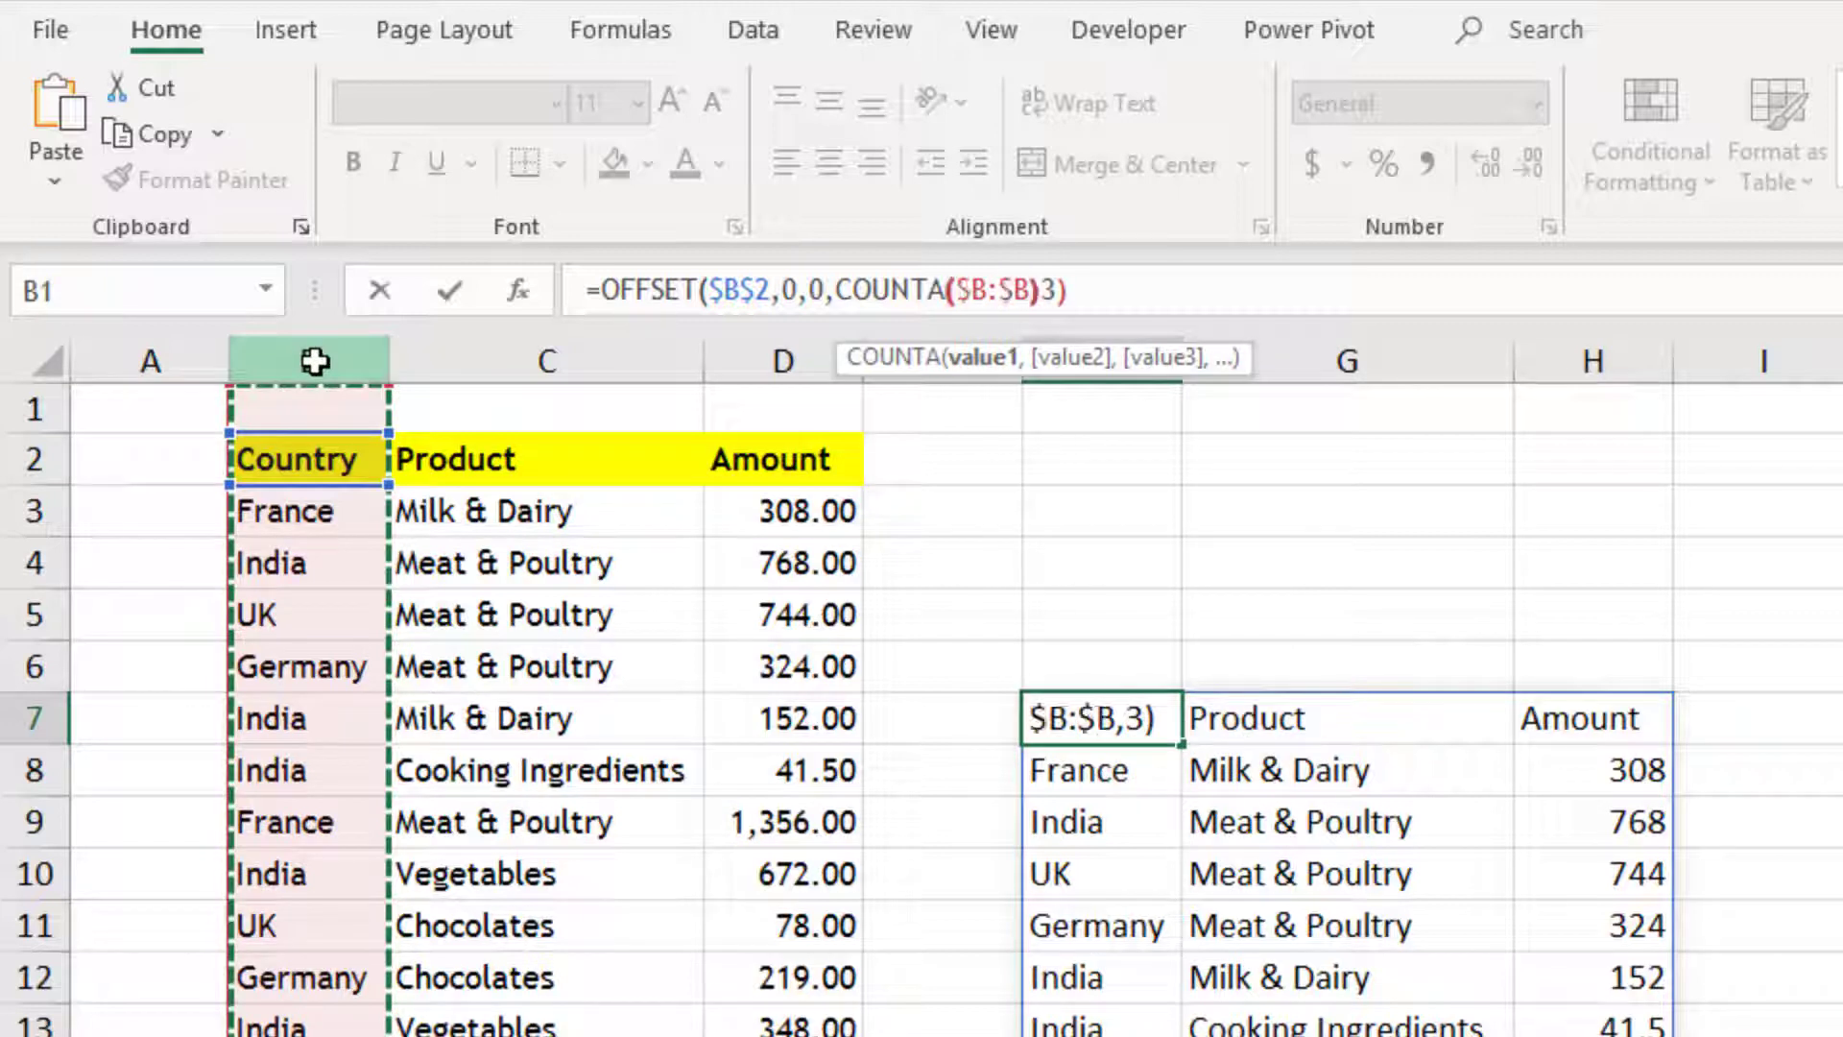
{"action": "type", "text": ")"}
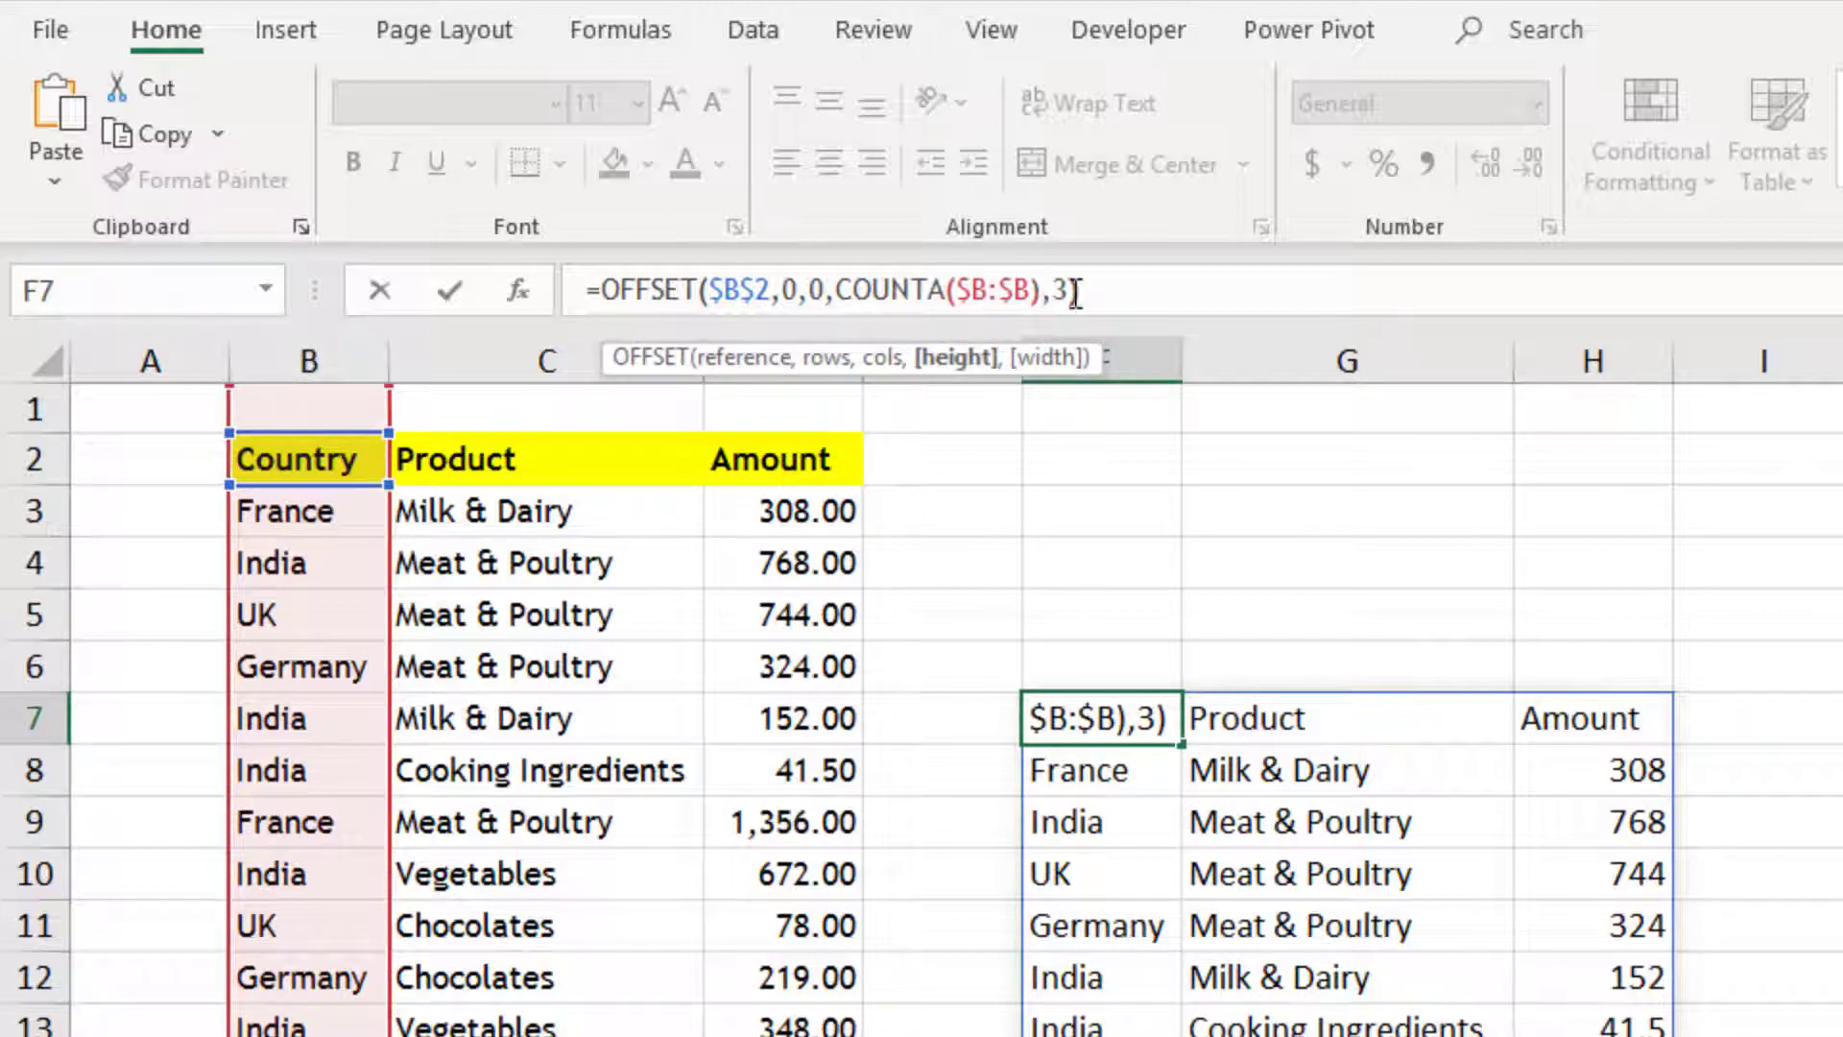
Step: Replace the fixed width 3 with COUNTA($2:$2) and confirm the self-sizing formula
{"action": "left_click_drag", "start_coordinate": [1067, 291], "coordinate": [1047, 291]}
{"action": "type", "text": "count"}
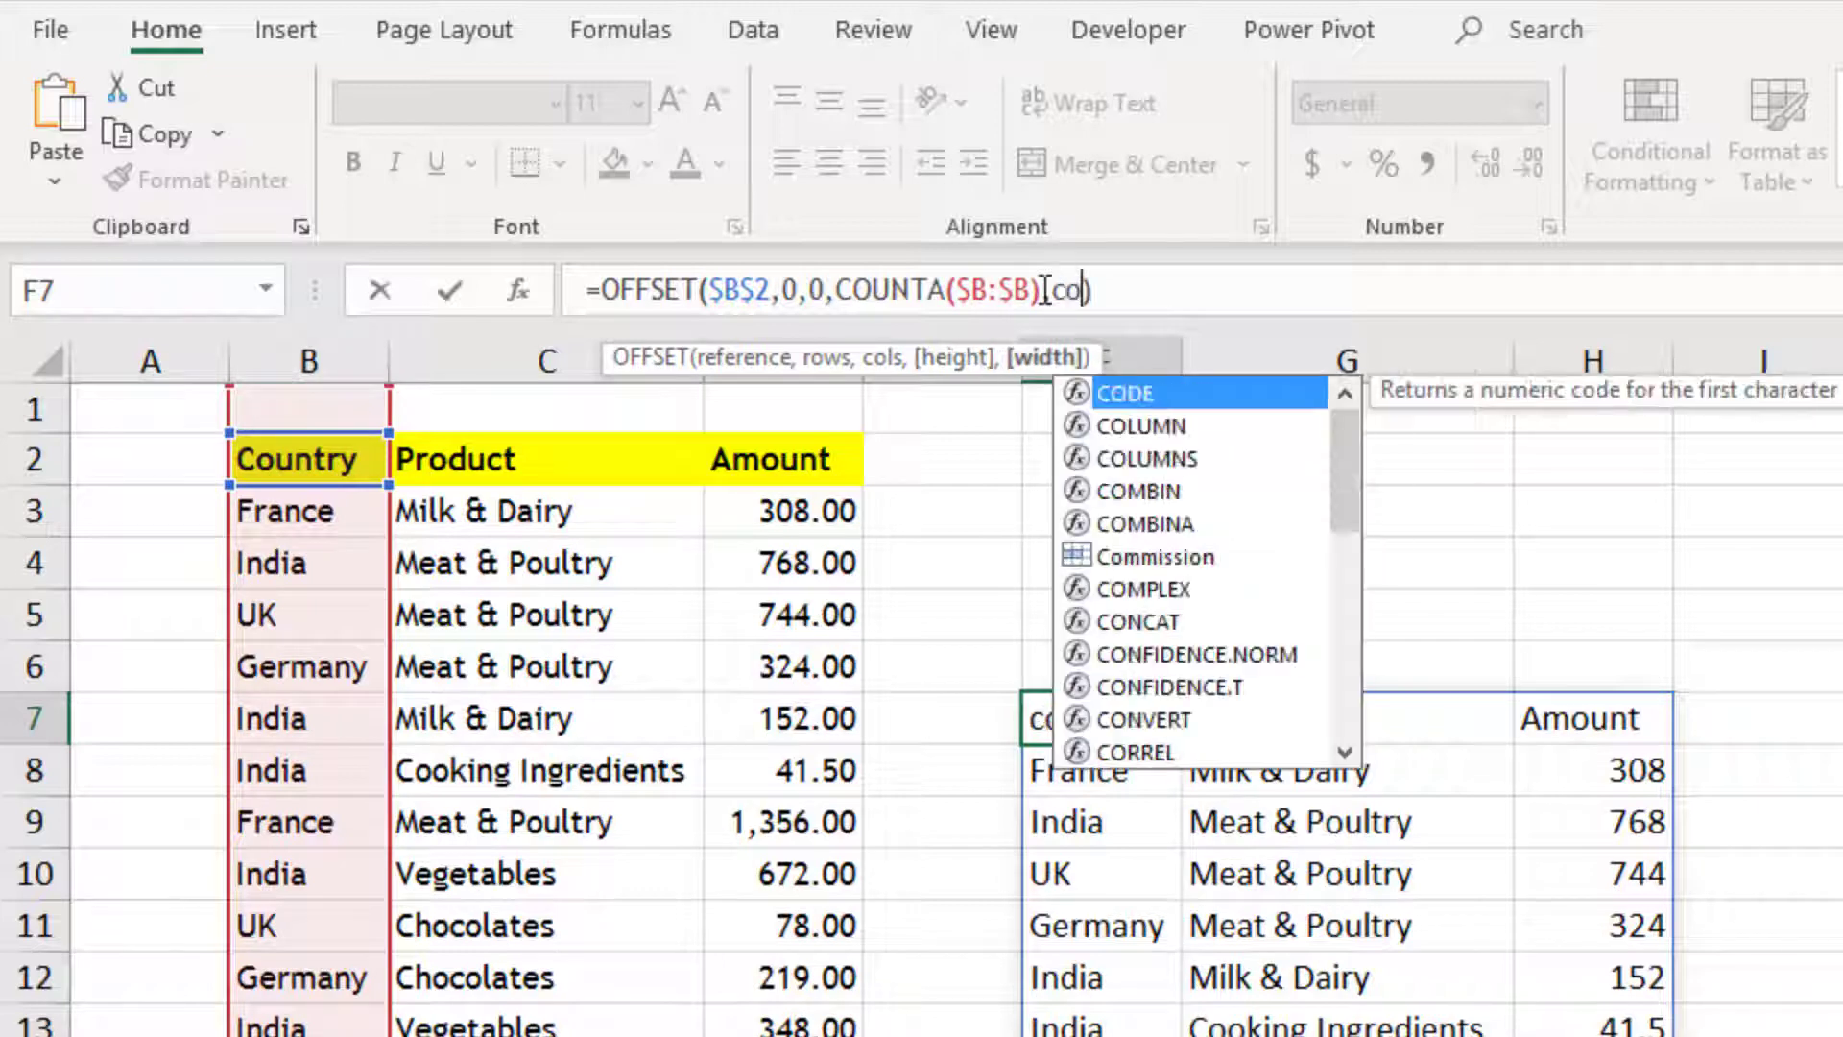
{"action": "key", "text": "Down"}
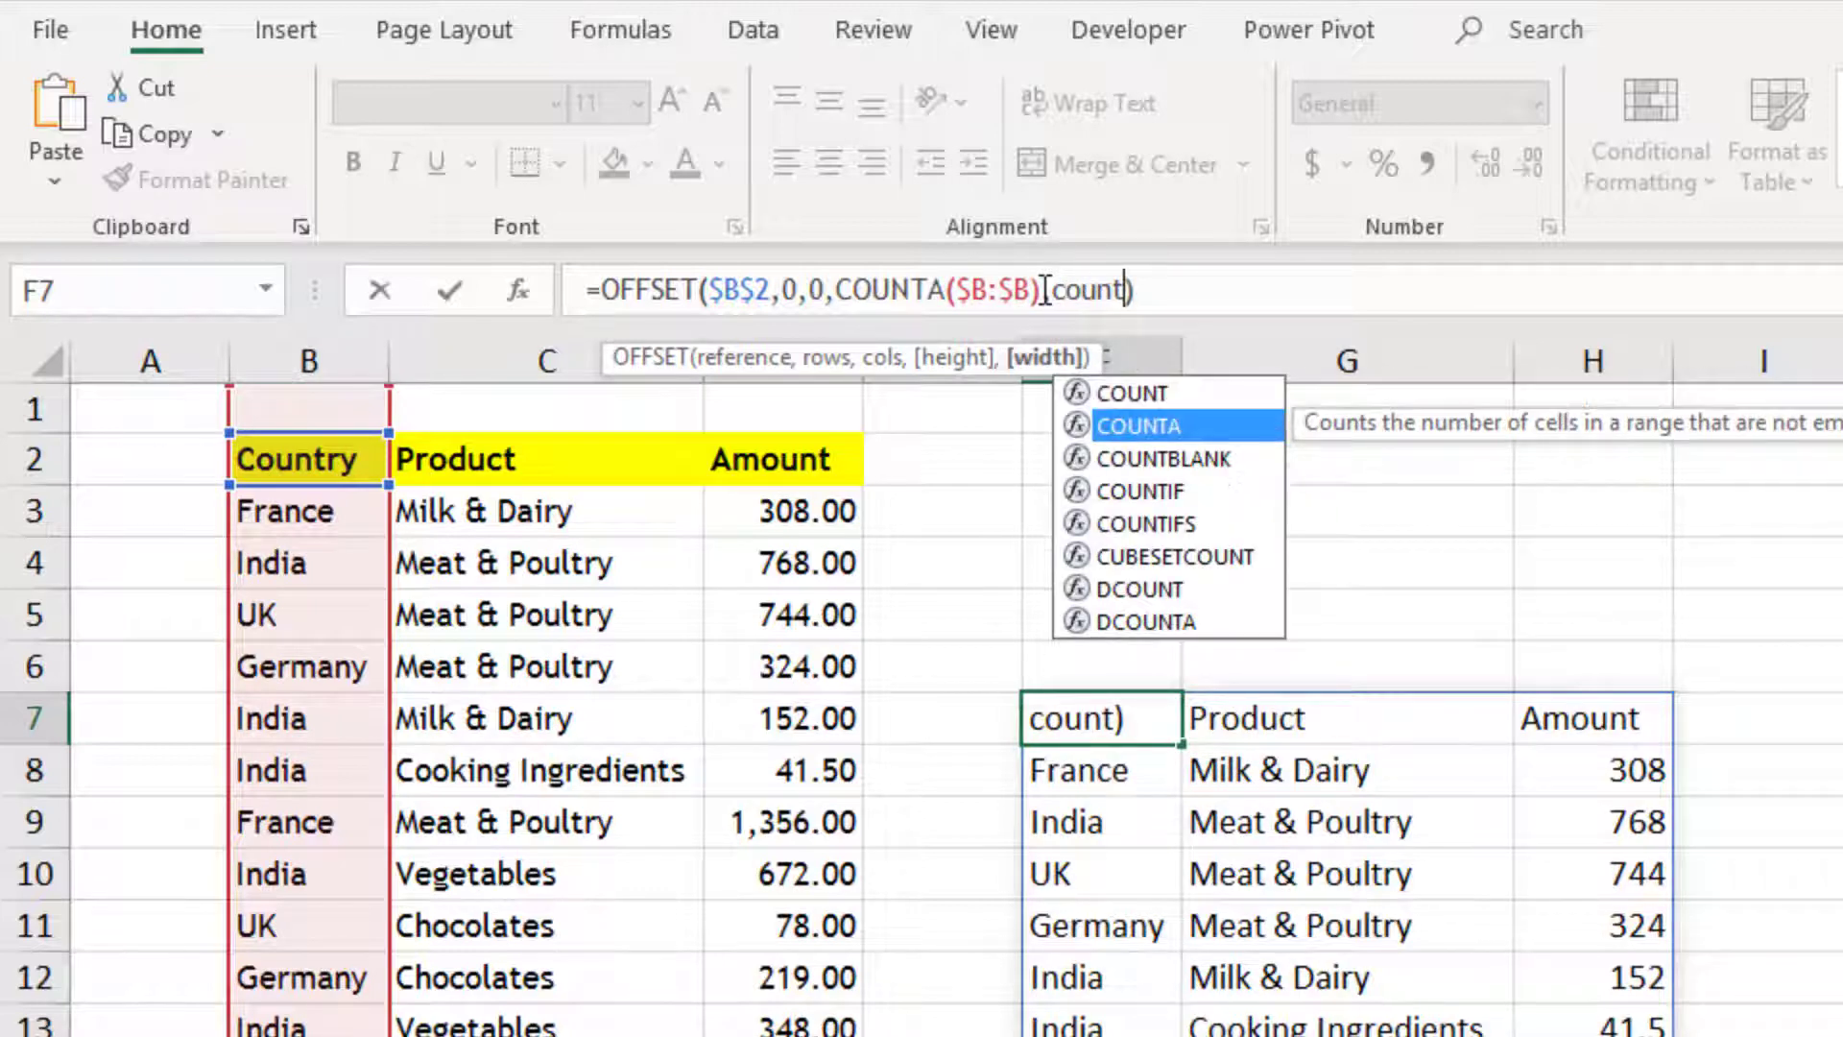
{"action": "key", "text": "Tab"}
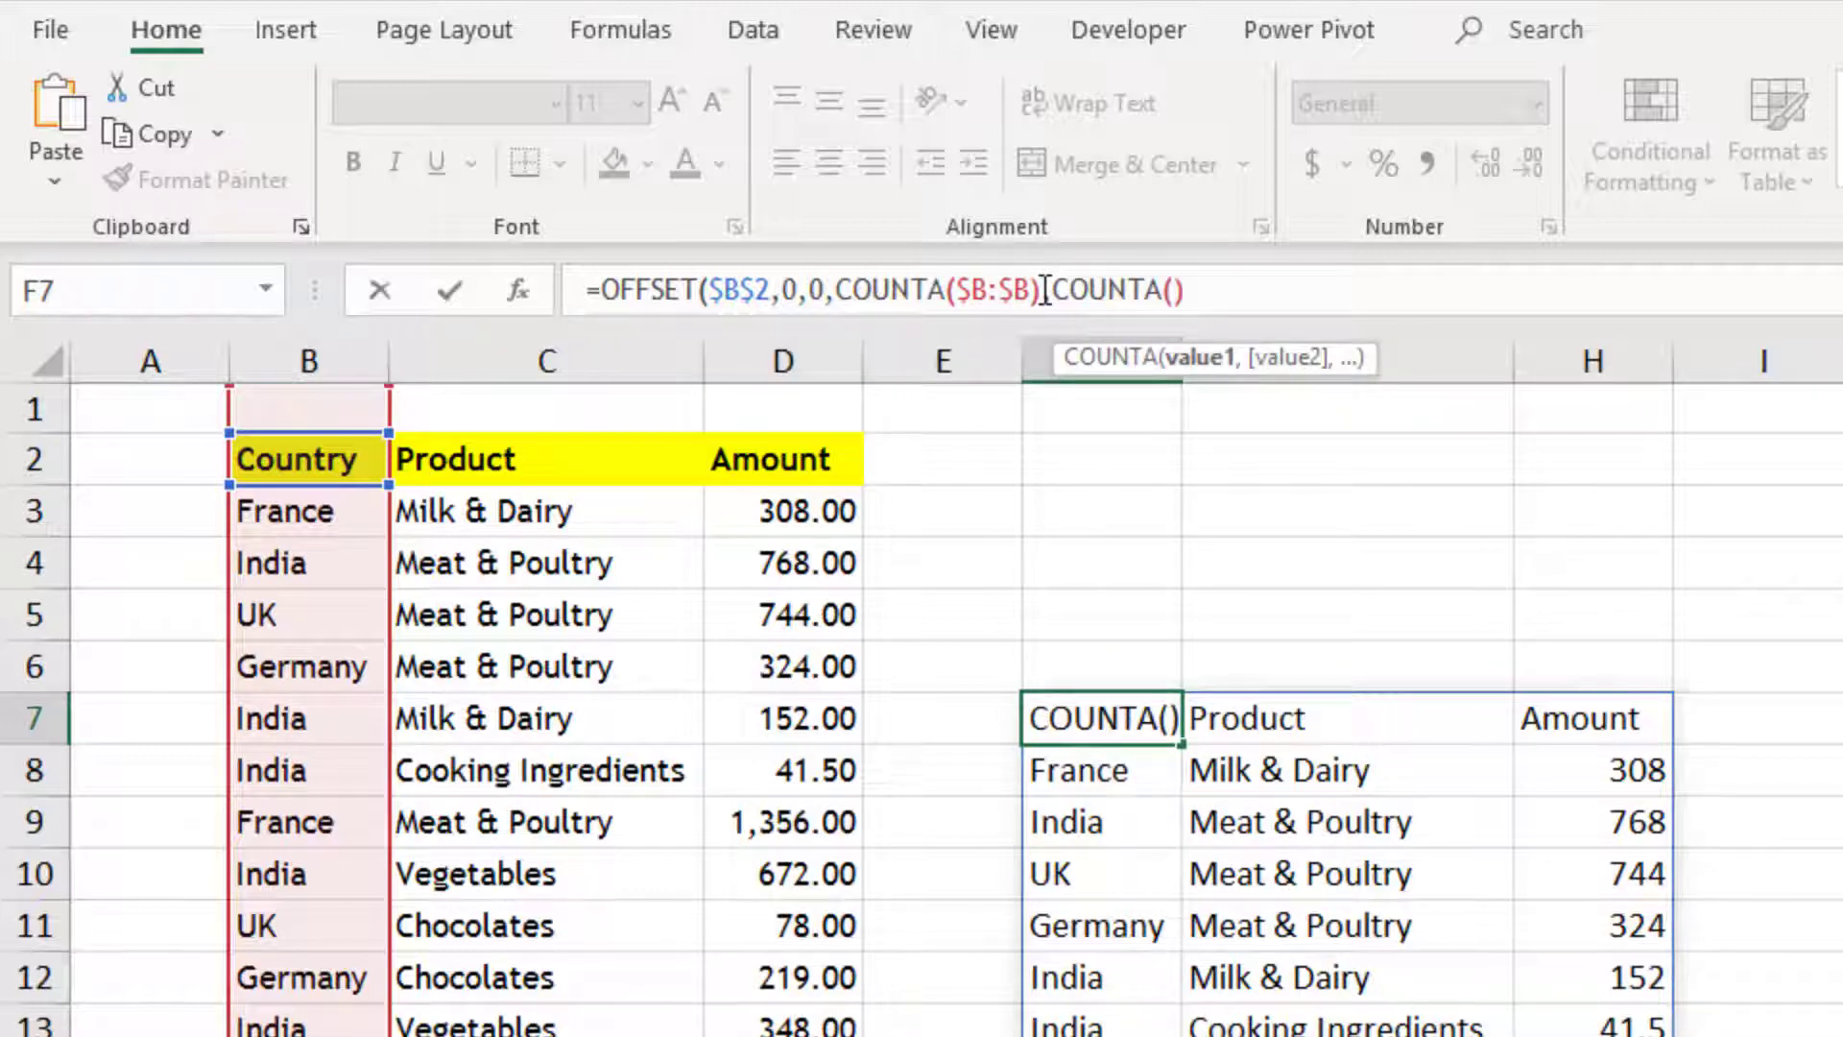
{"action": "left_click", "coordinate": [29, 459]}
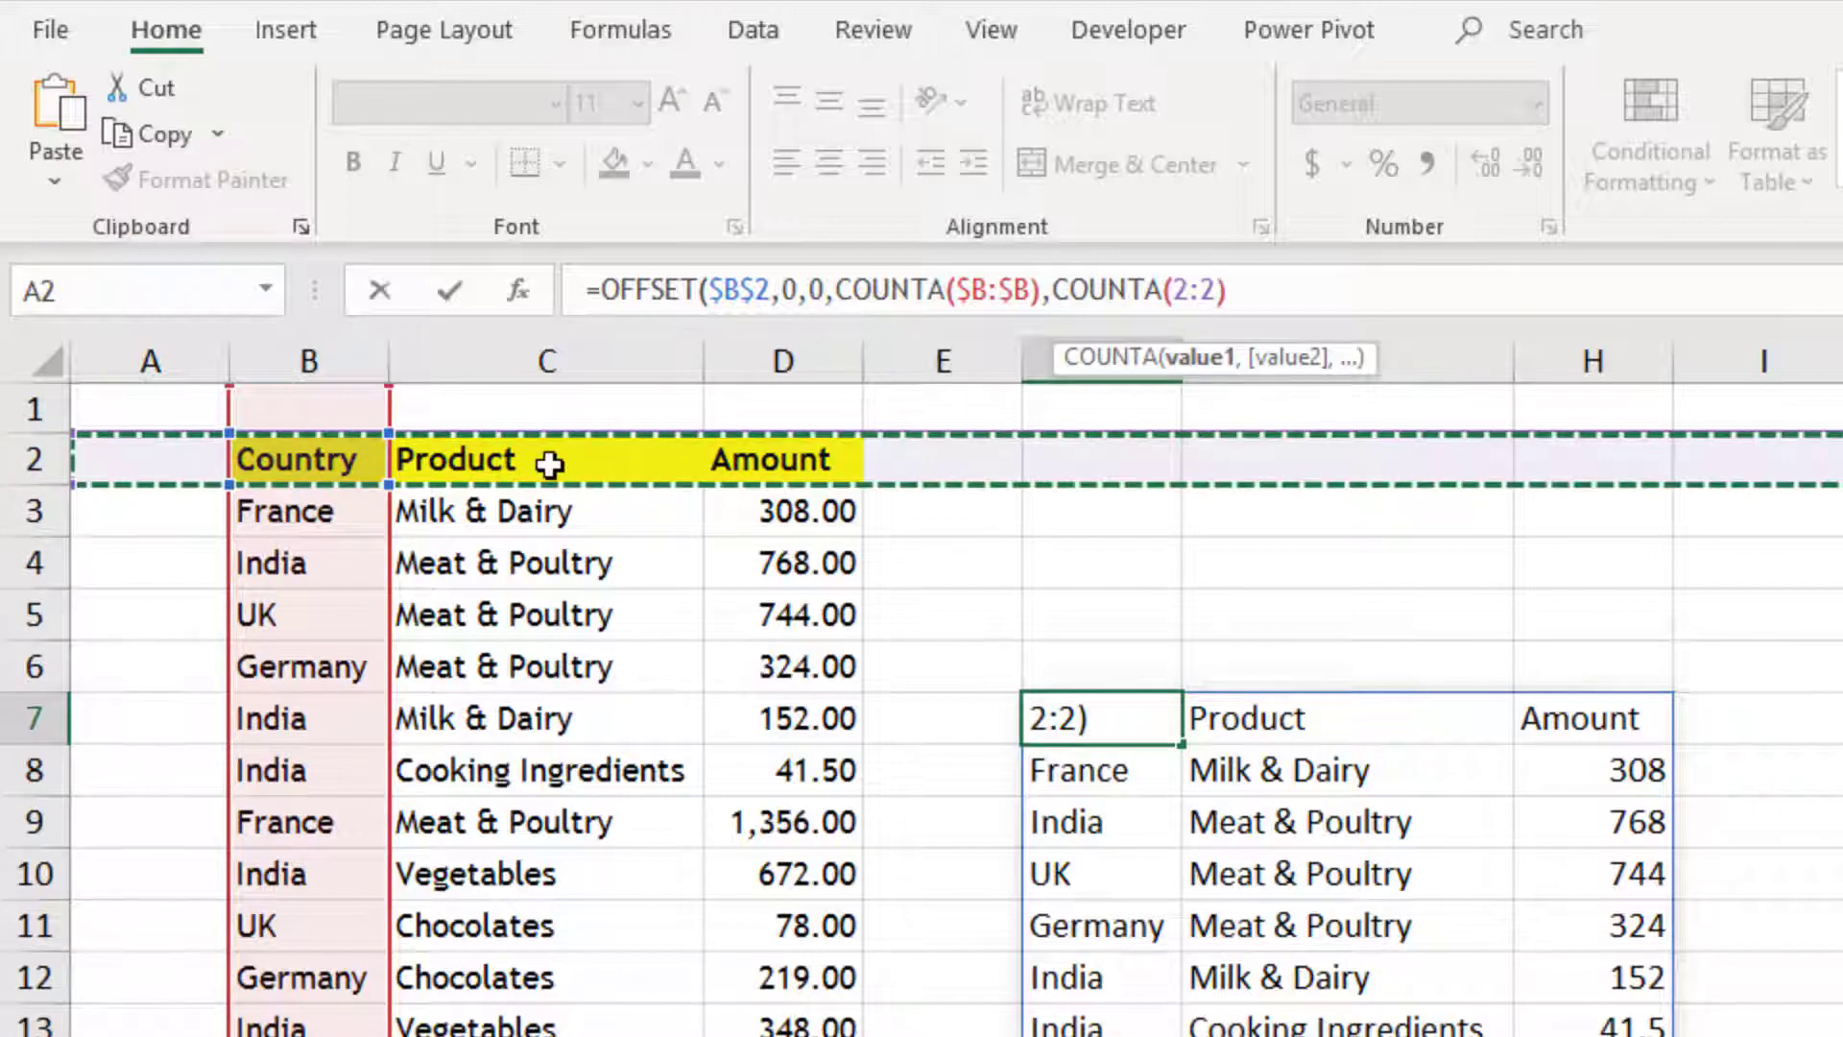
{"action": "key", "text": "F4"}
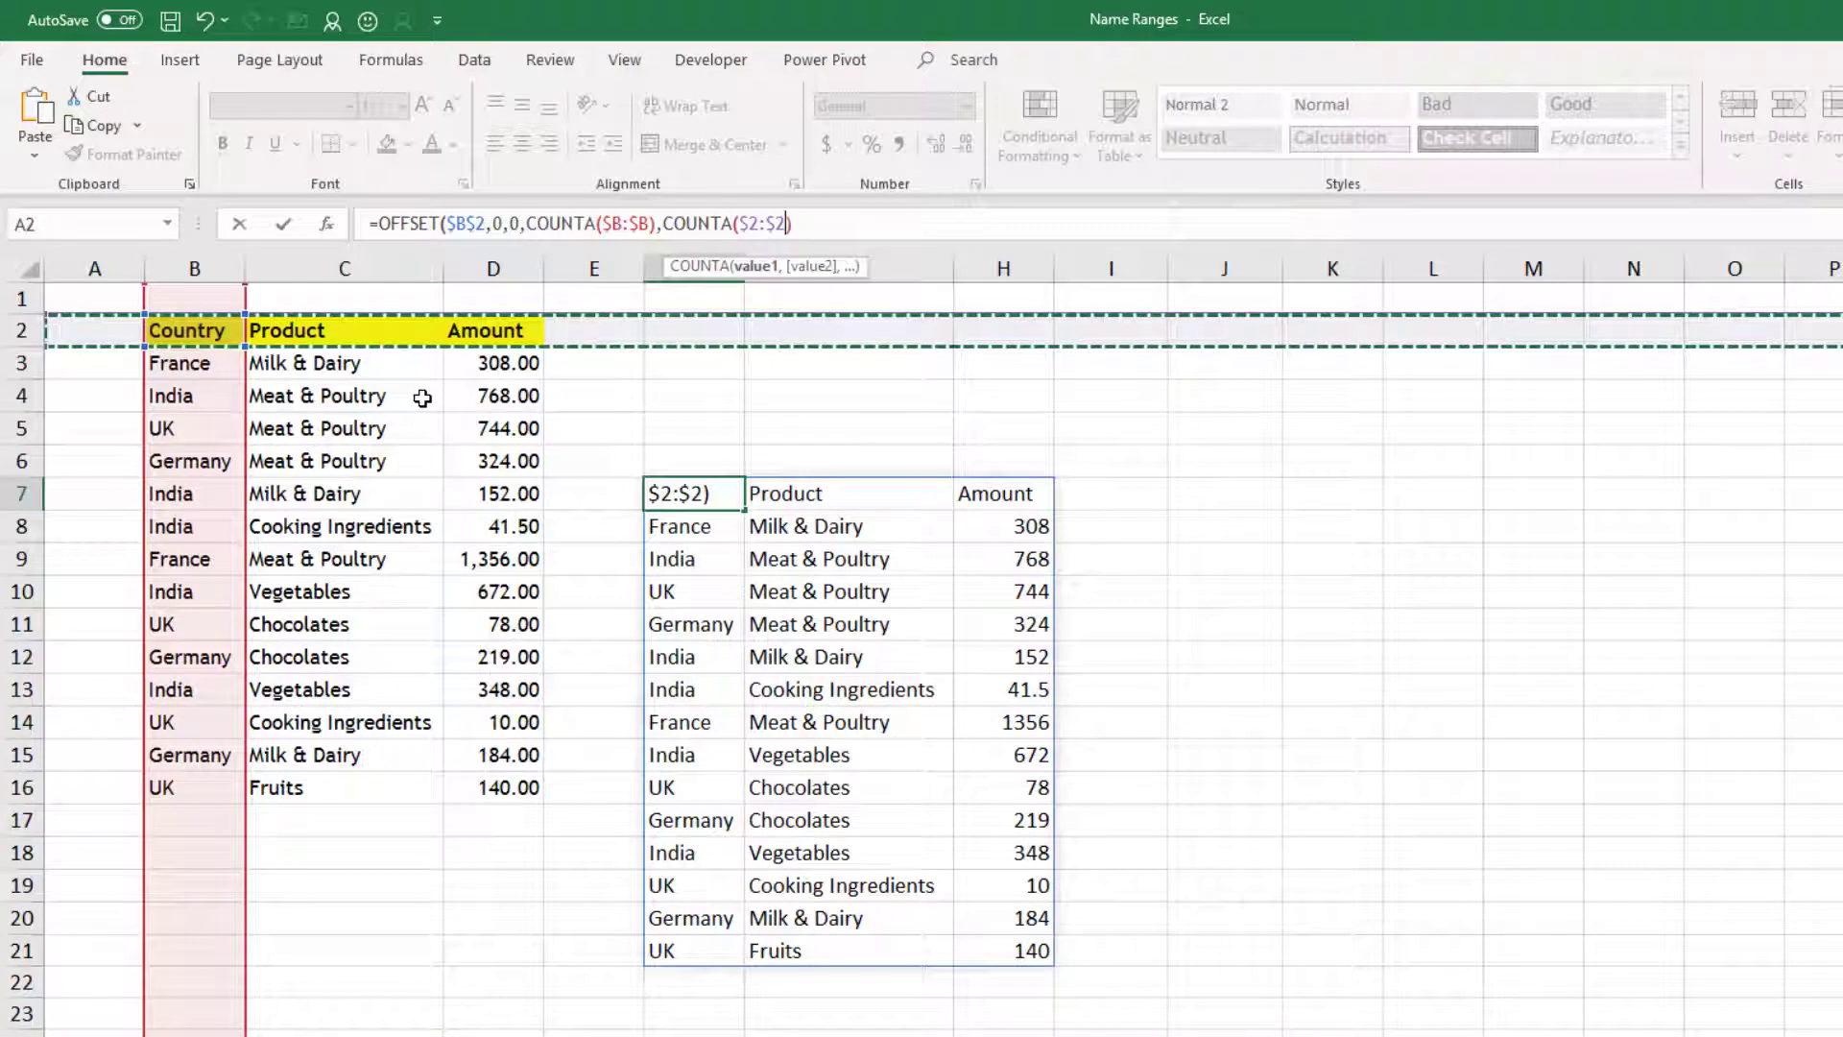
{"action": "type", "text": ")"}
{"action": "key", "text": "Return"}
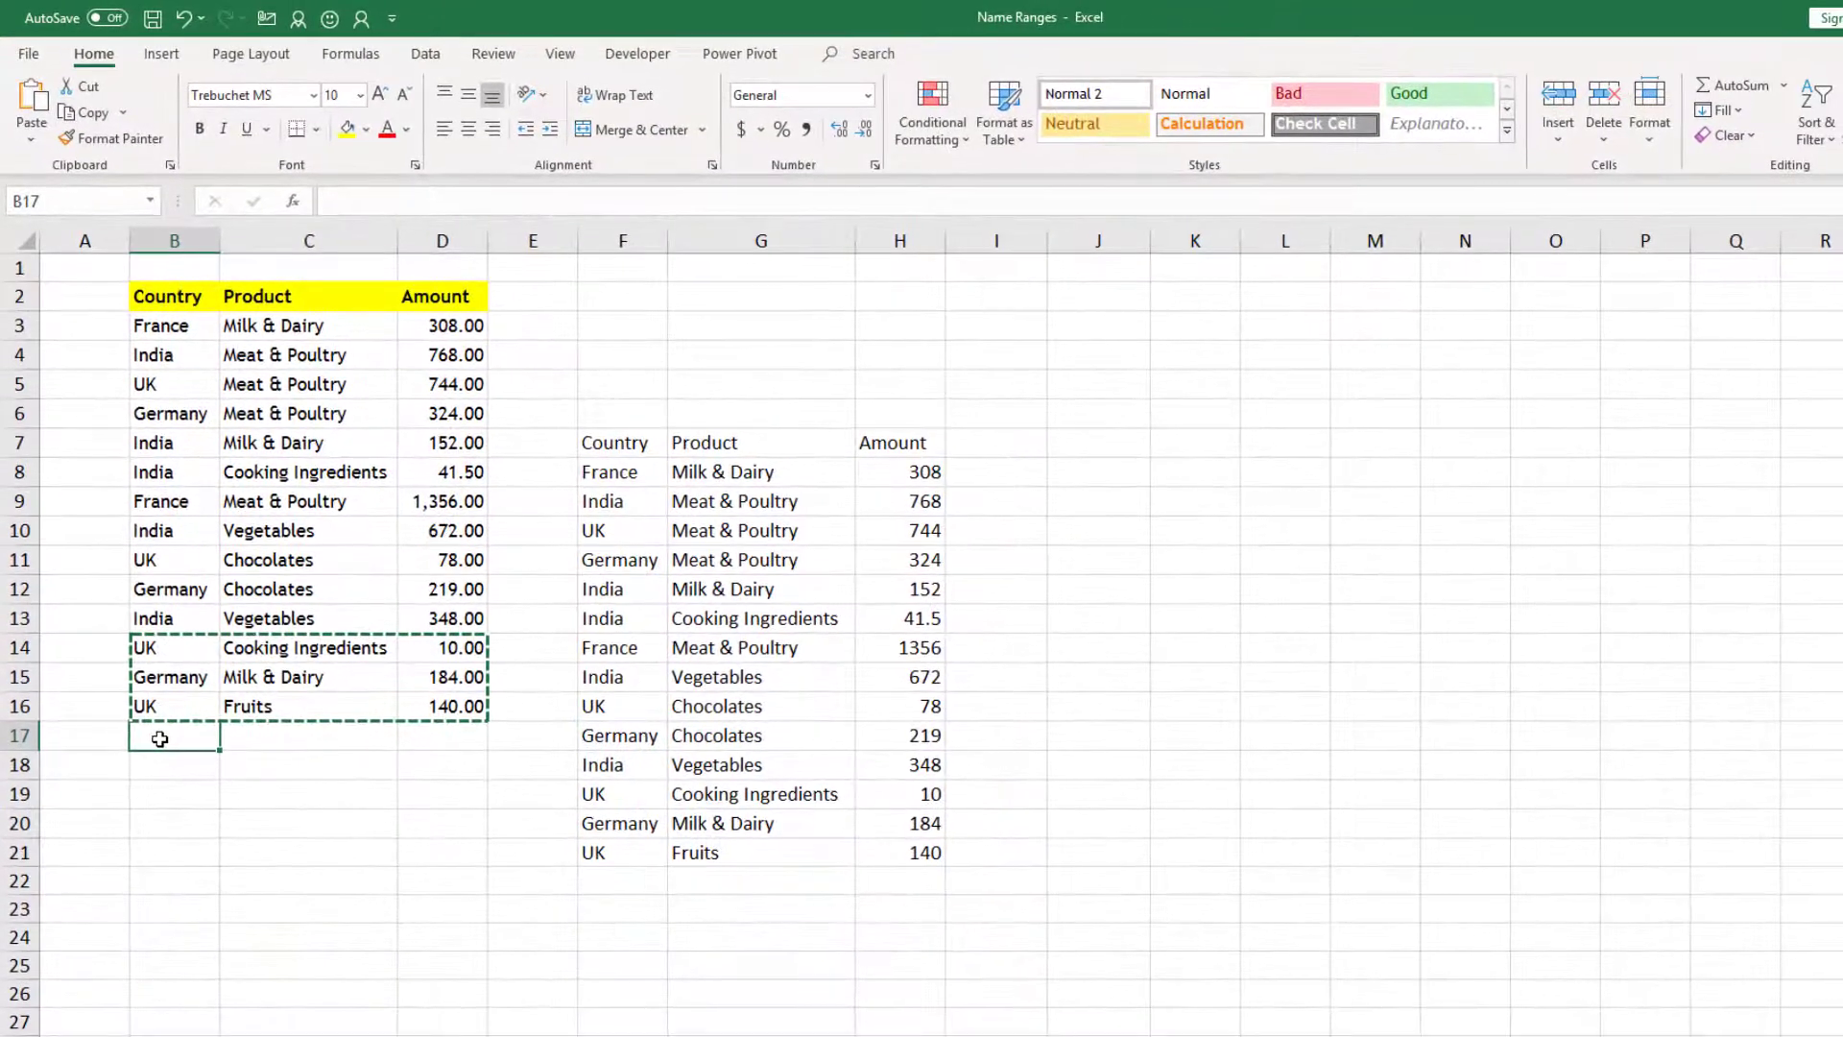
Step: Paste three copied rows into B17:D19, add a Profit header in E2, and check F7's spill
{"action": "type", "text": "UK\tCooking Ingredients\t10.00 Germany\tMilk & Dairy\t184.00 UK\tFruits\t140.00"}
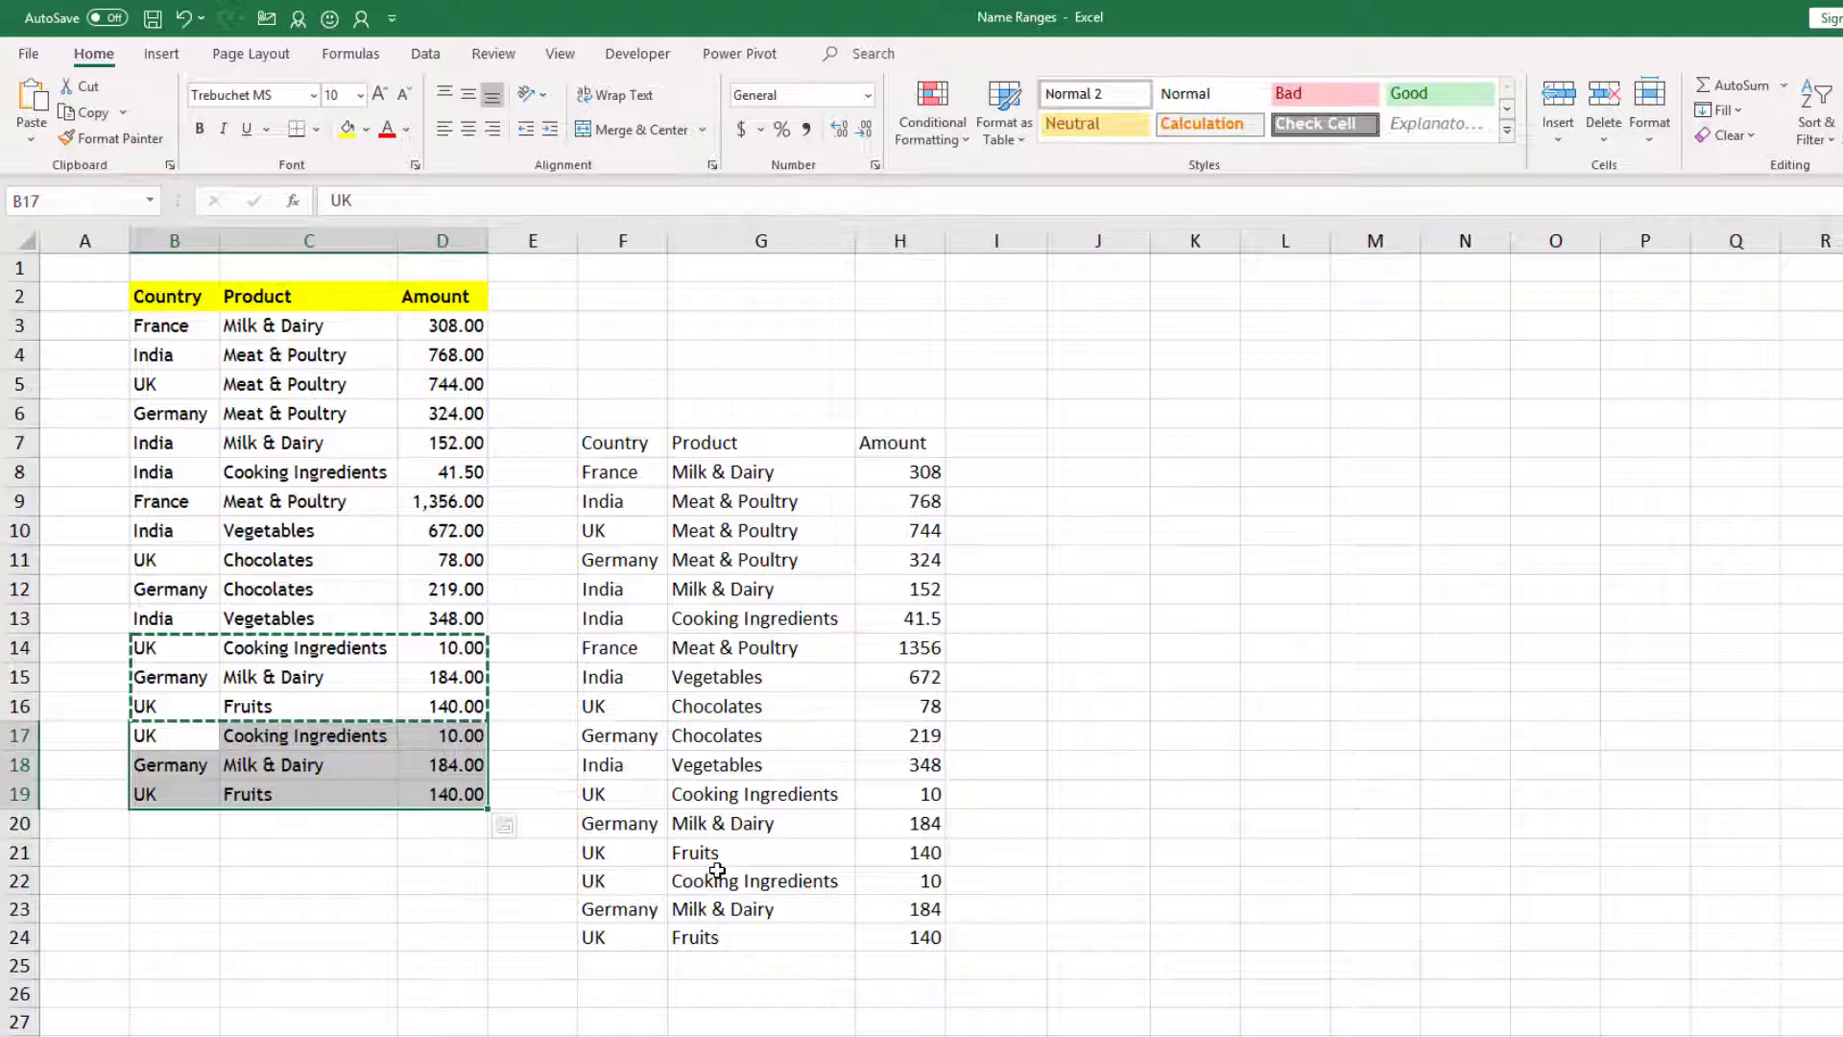
{"action": "left_click", "coordinate": [501, 299]}
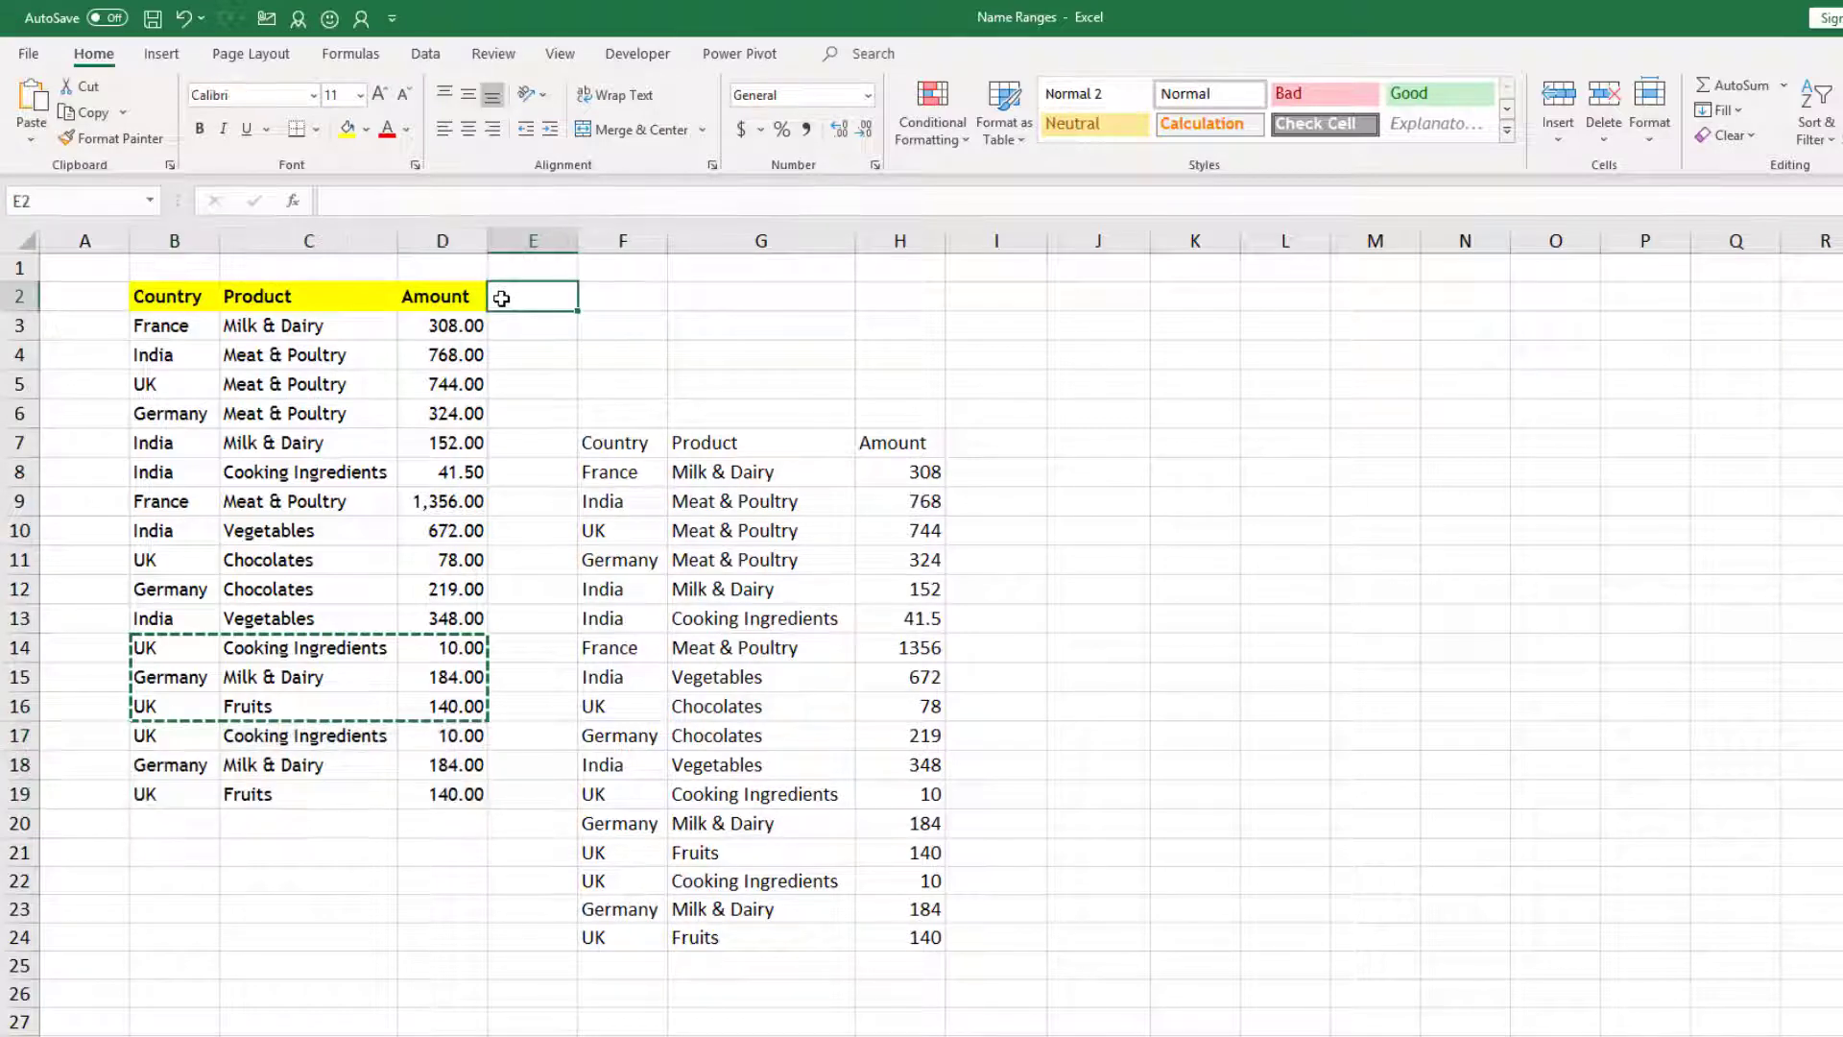
{"action": "type", "text": "Profit"}
{"action": "key", "text": "Return"}
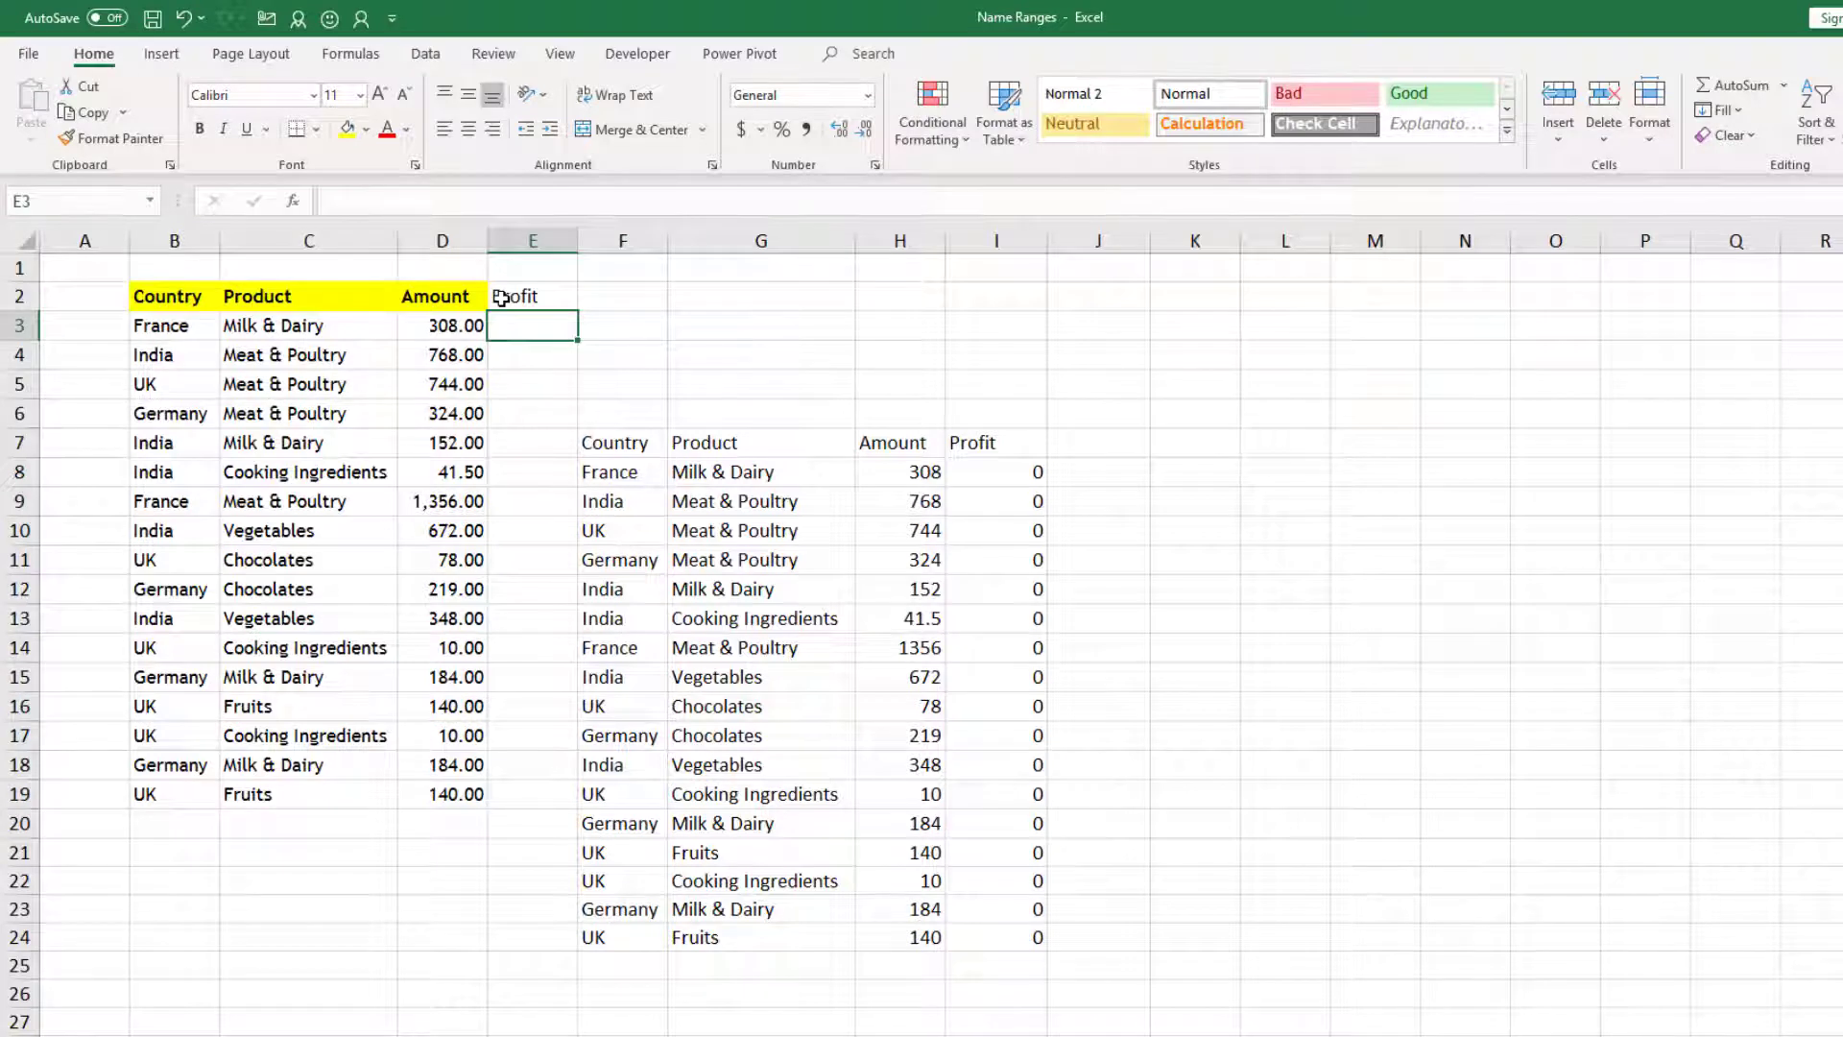
{"action": "left_click", "coordinate": [653, 444]}
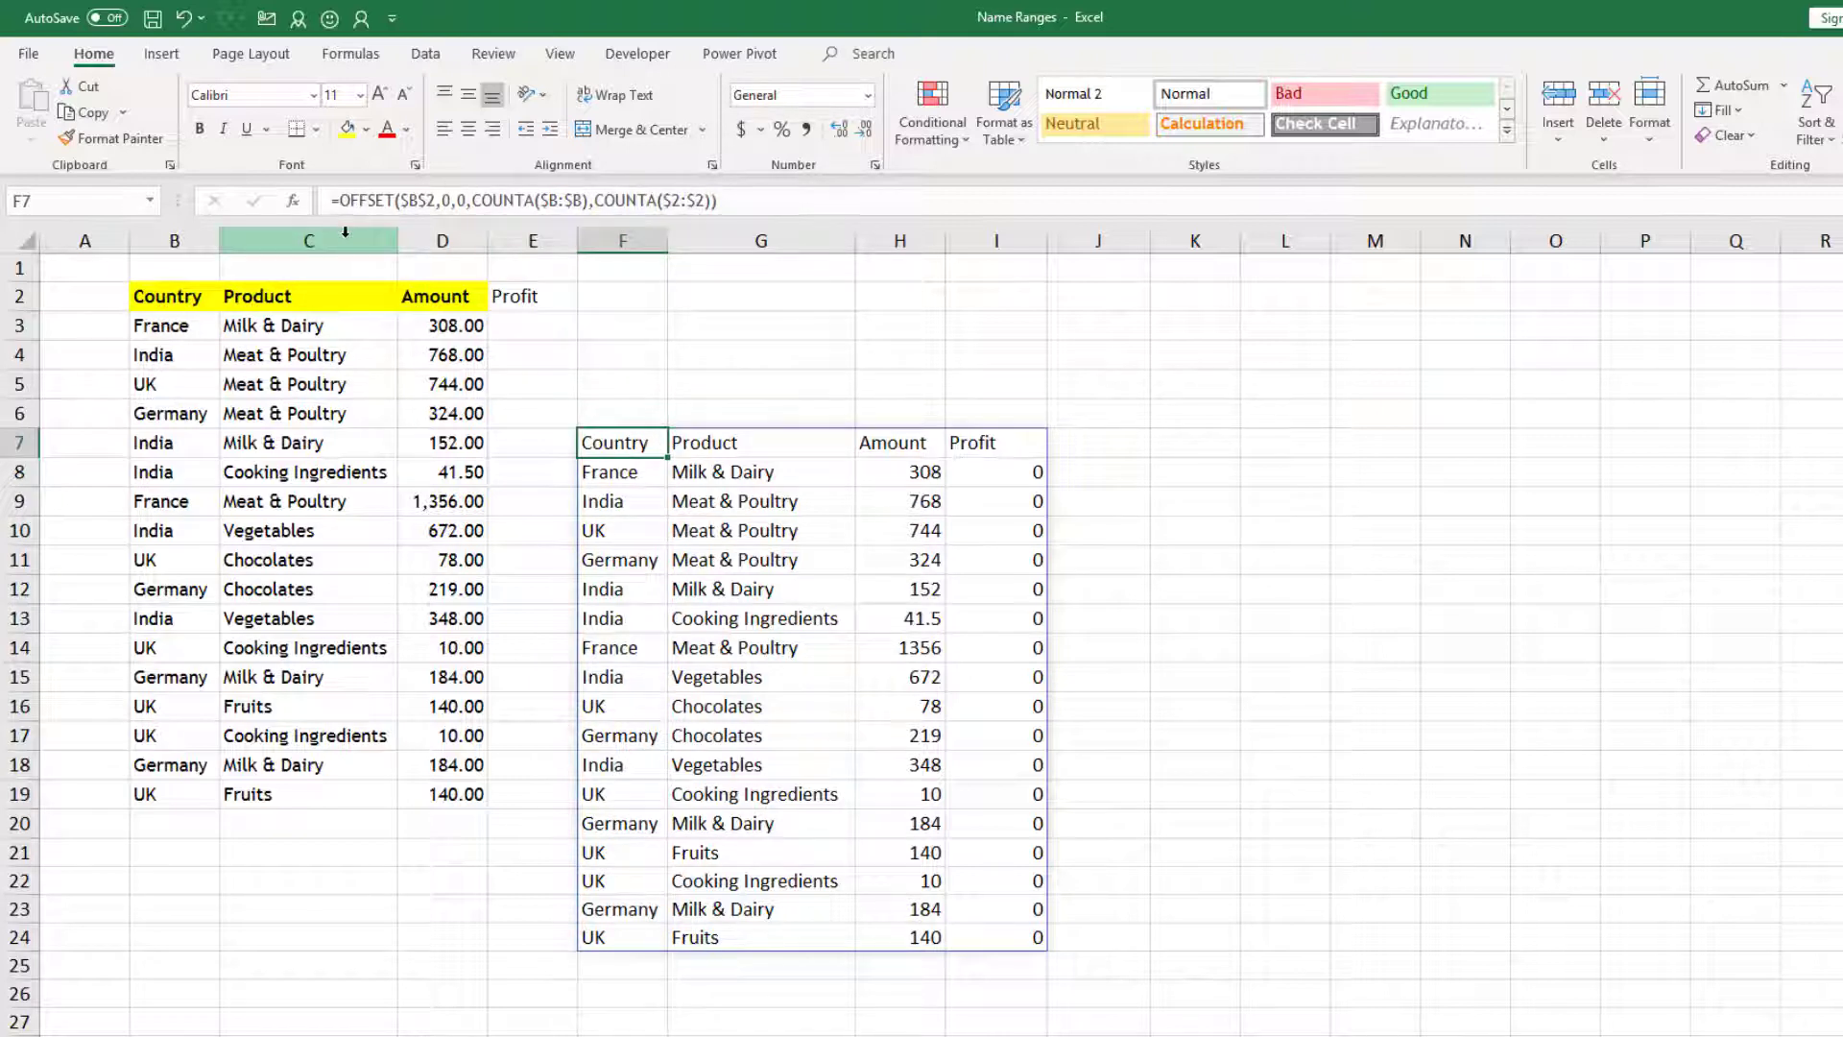
{"action": "left_click", "coordinate": [1187, 411]}
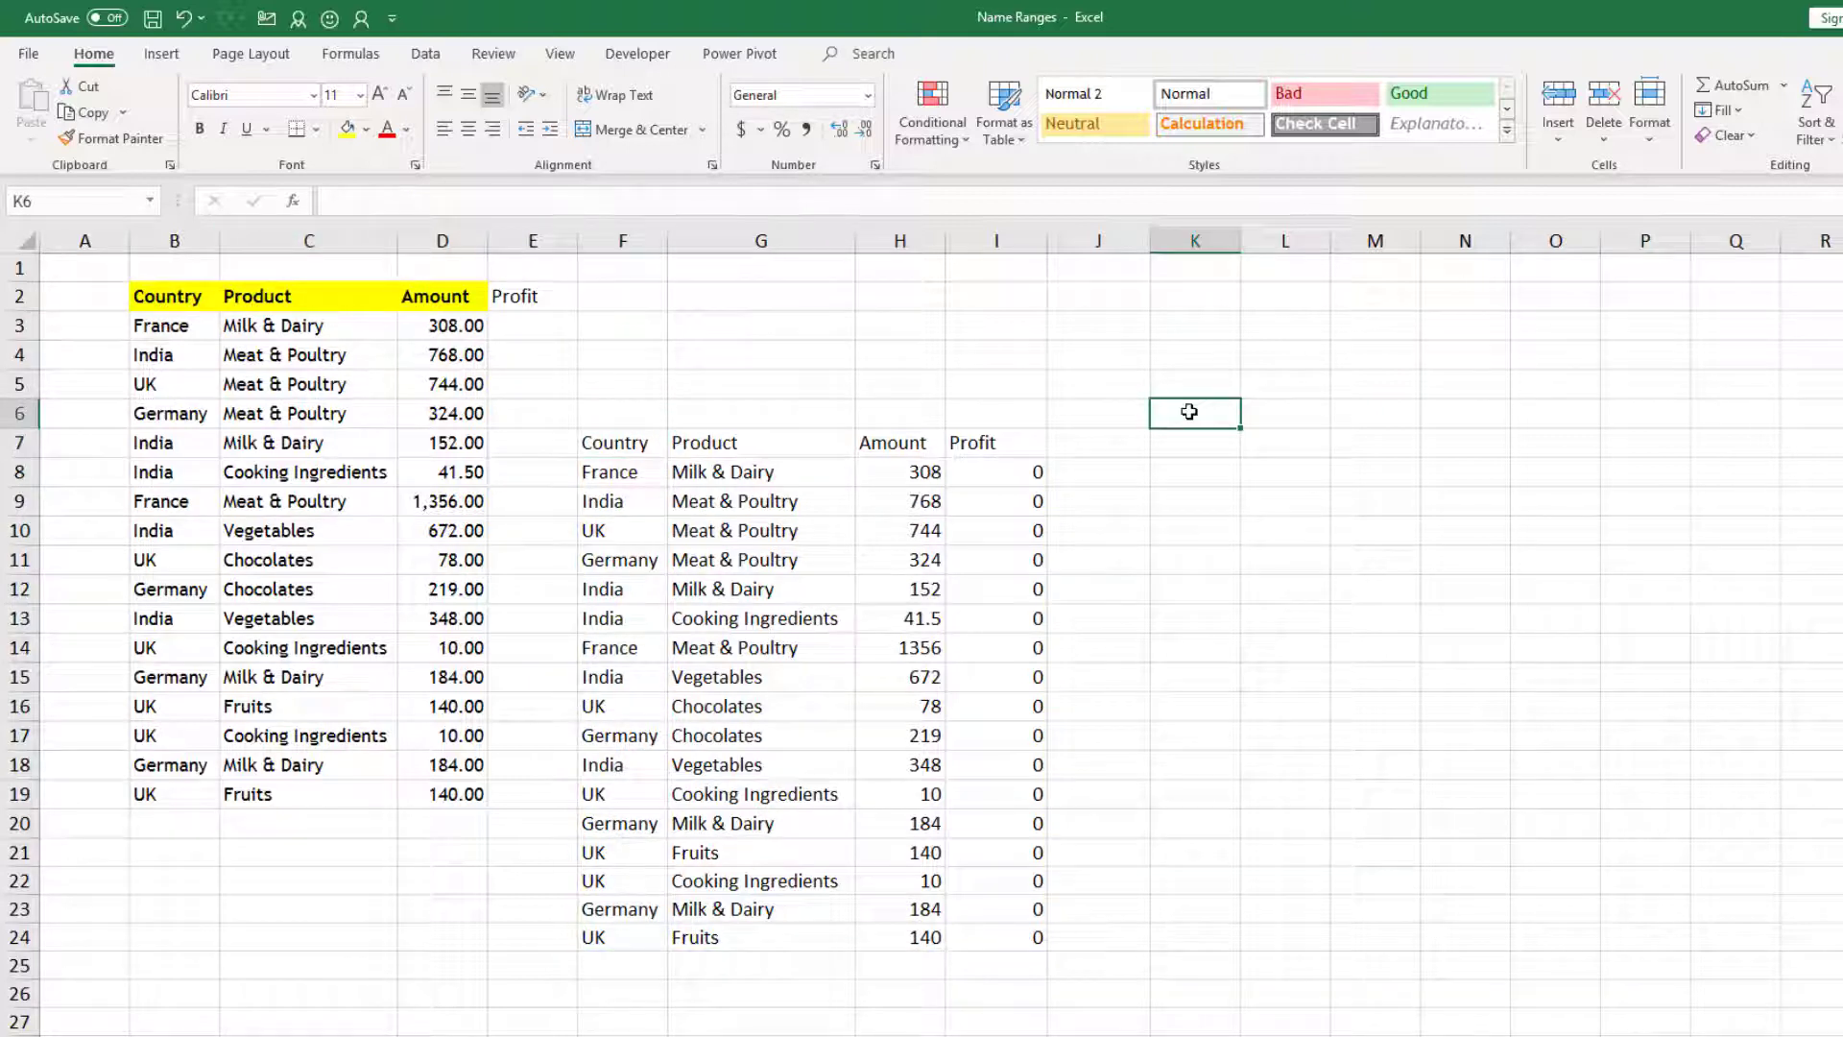
Step: Copy F7's OFFSET/COUNTA formula text from the formula bar
{"action": "left_click", "coordinate": [646, 443]}
{"action": "left_click_drag", "start_coordinate": [722, 201], "coordinate": [275, 200]}
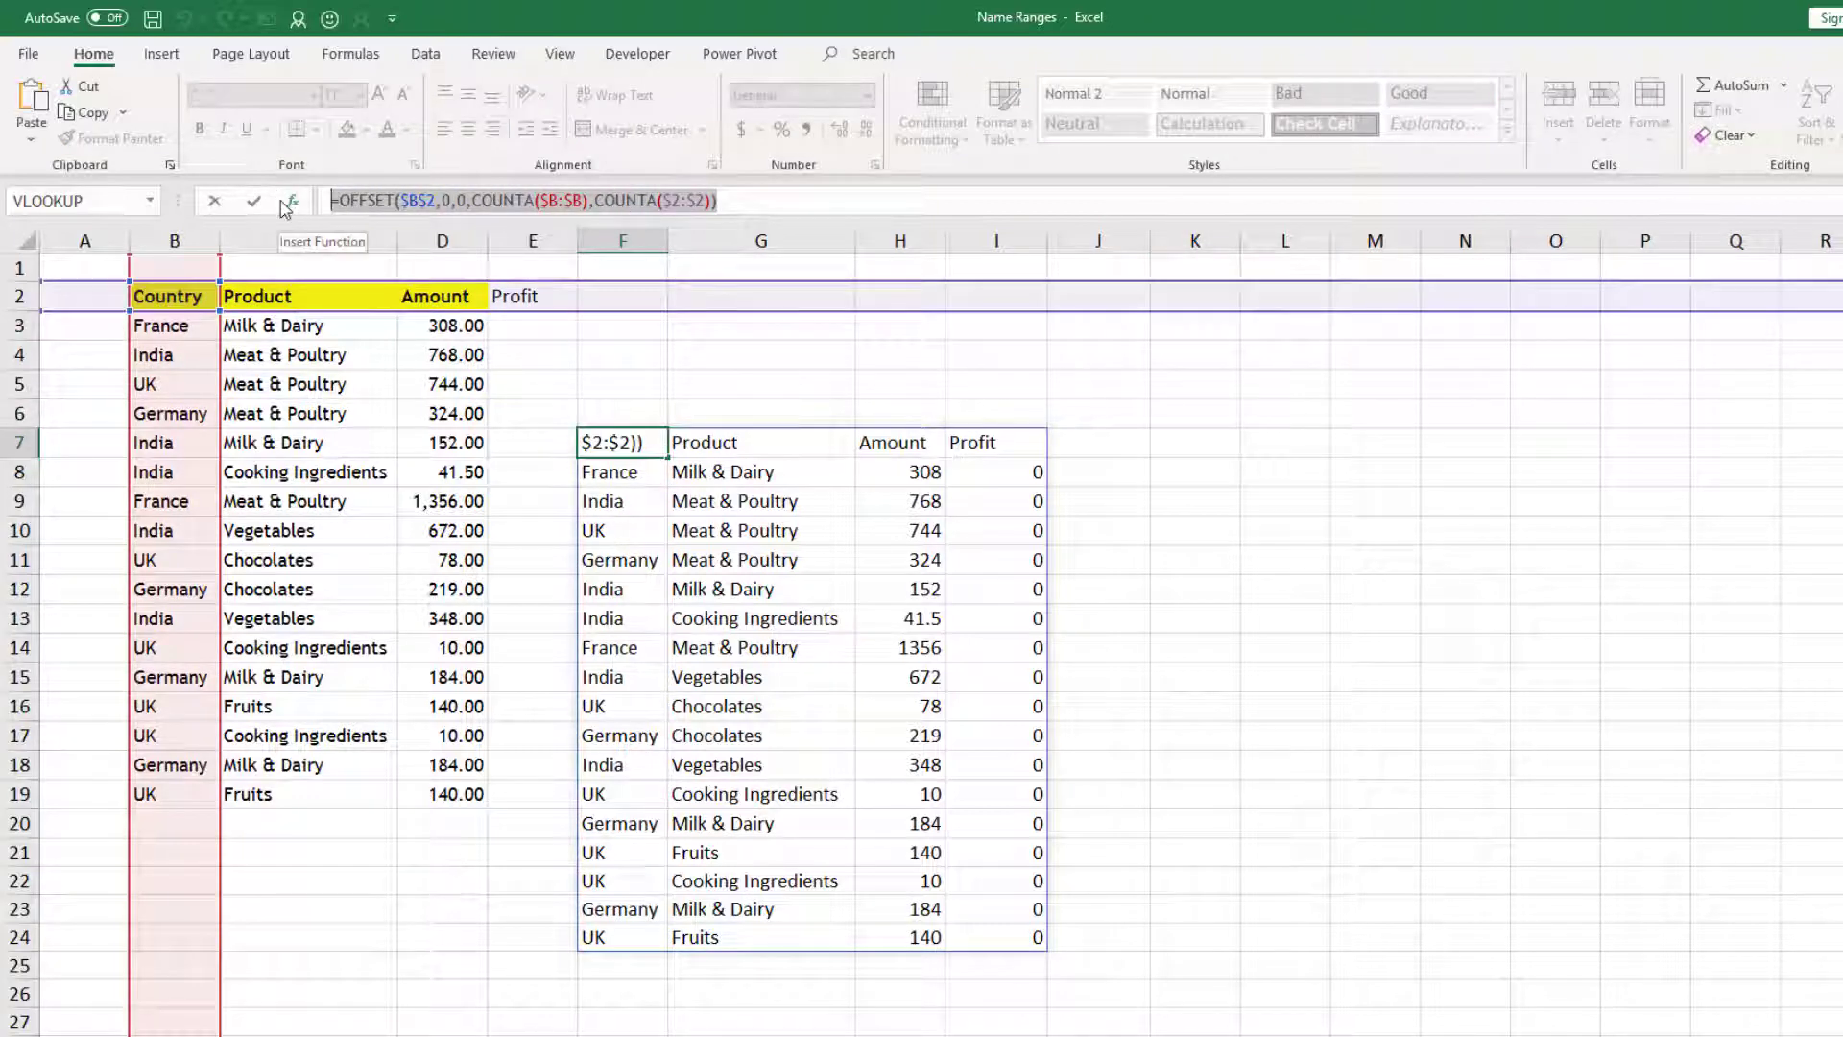
{"action": "key", "text": "Escape"}
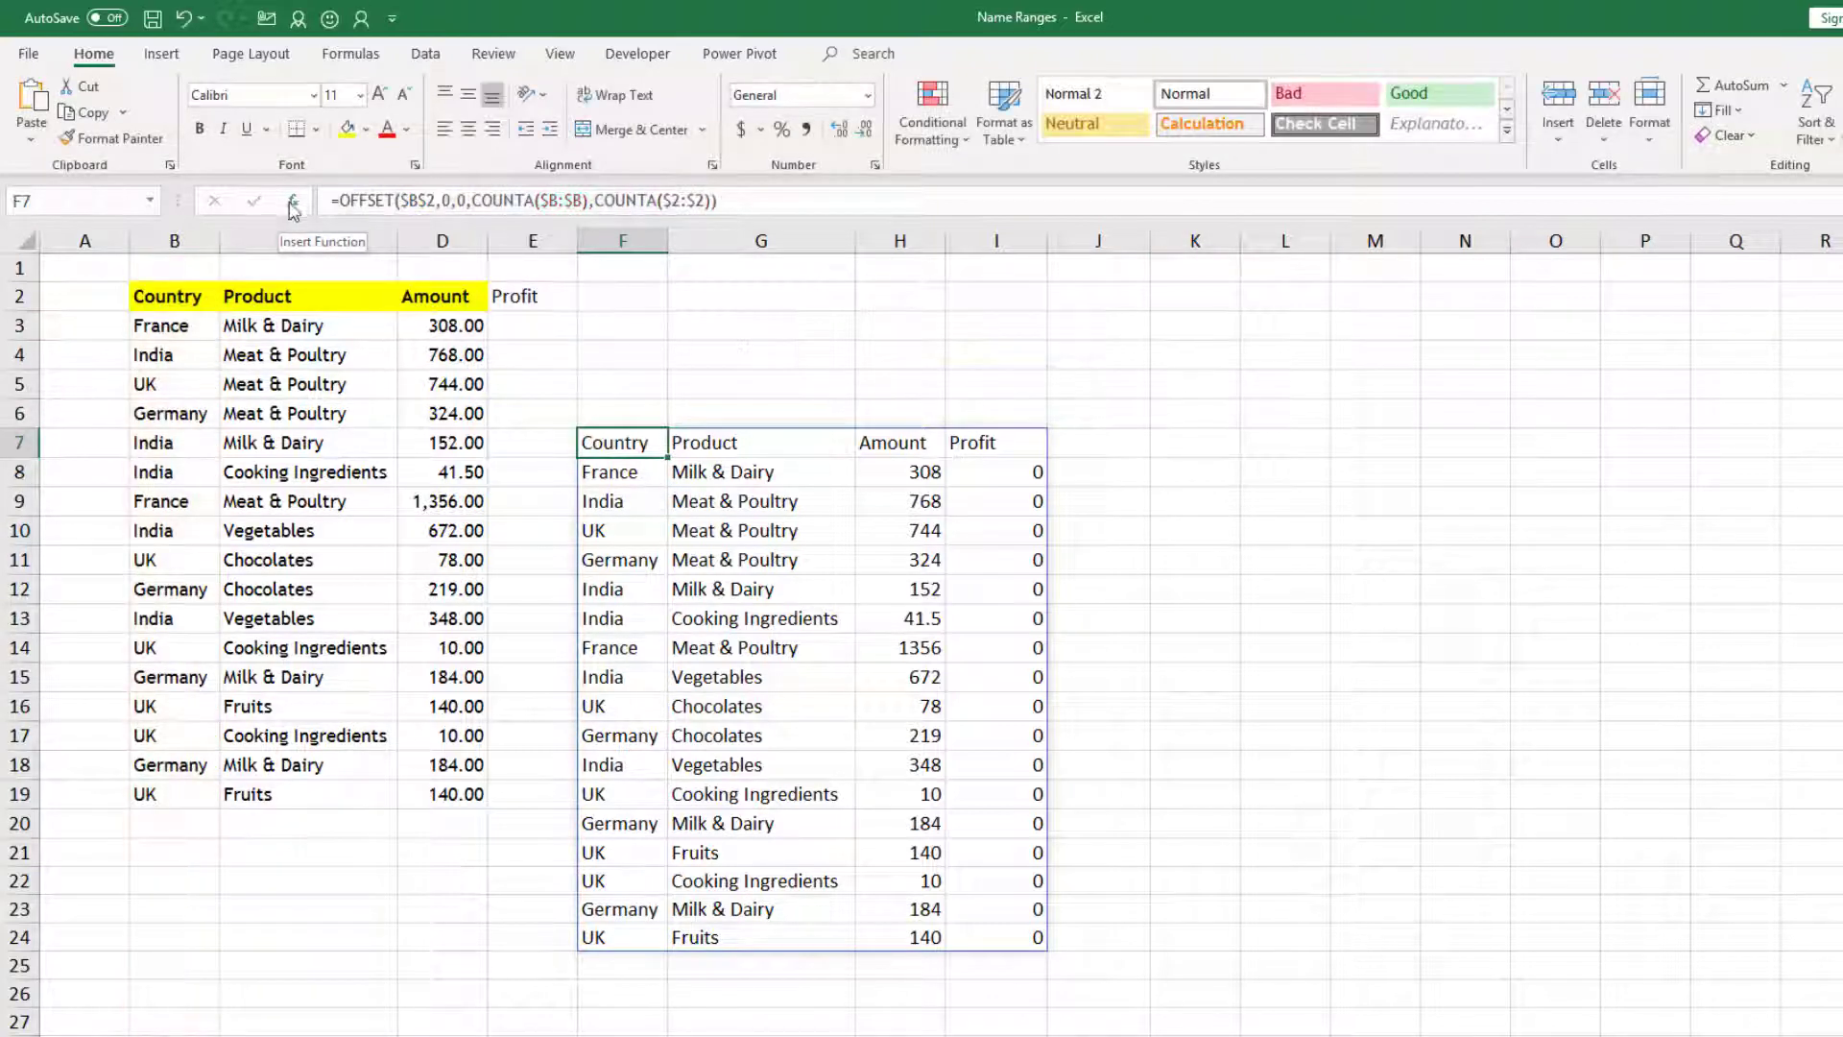
Step: Define a new name from J6, pasting the formula into Refers to and naming it Data_Adjustable
{"action": "right_click", "coordinate": [1140, 417]}
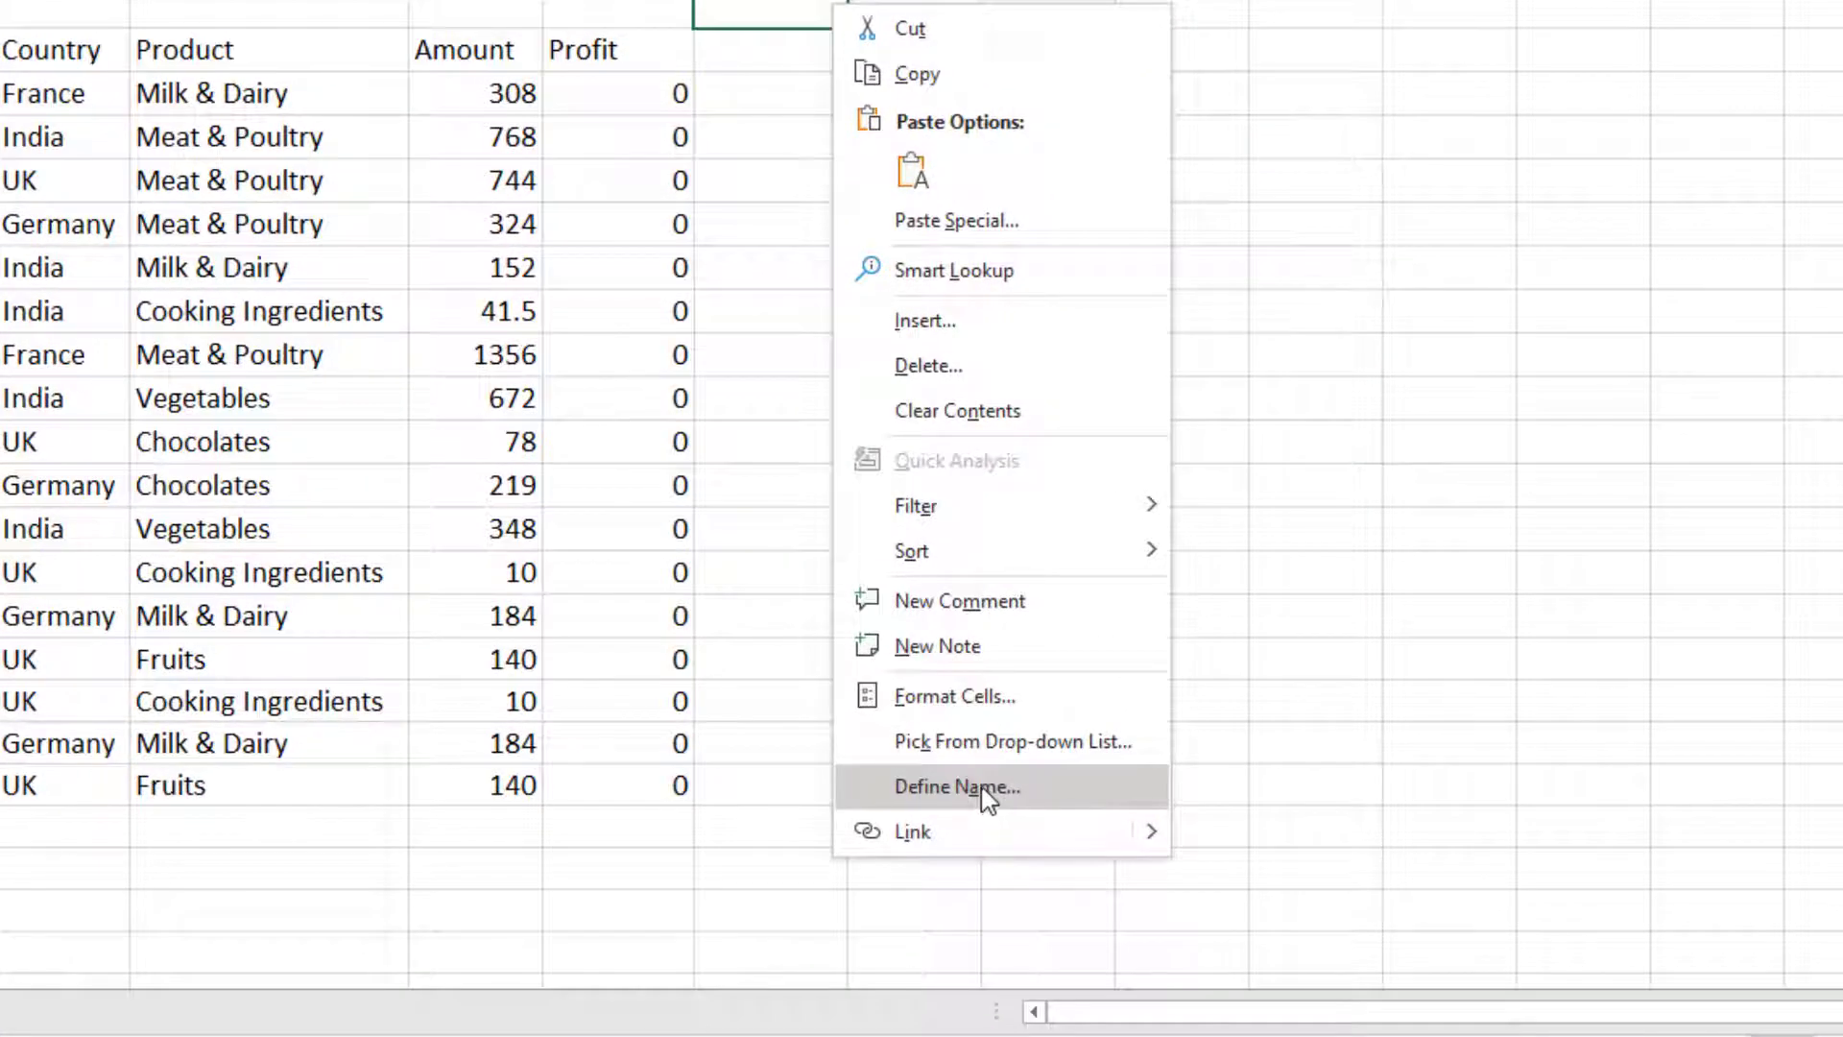
{"action": "left_click", "coordinate": [983, 787]}
{"action": "left_click", "coordinate": [894, 880]}
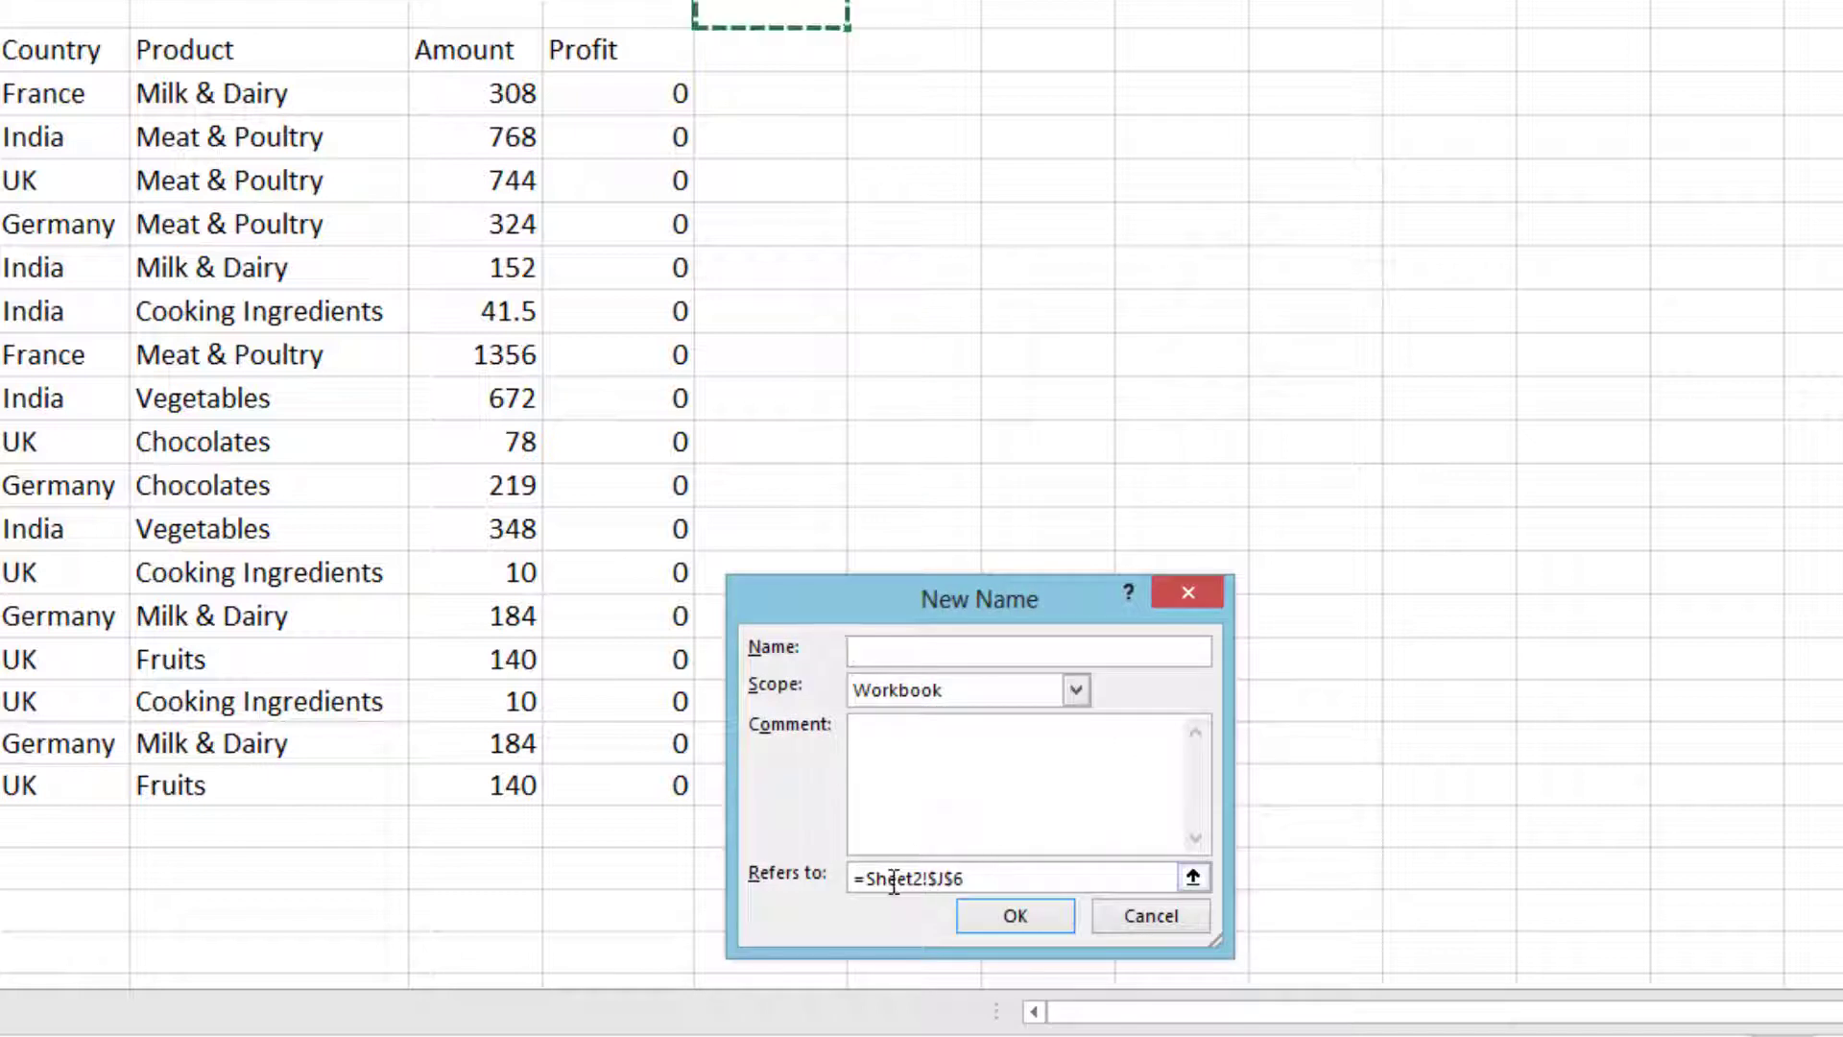
{"action": "double_click", "coordinate": [894, 880]}
{"action": "key", "text": "BackSpace"}
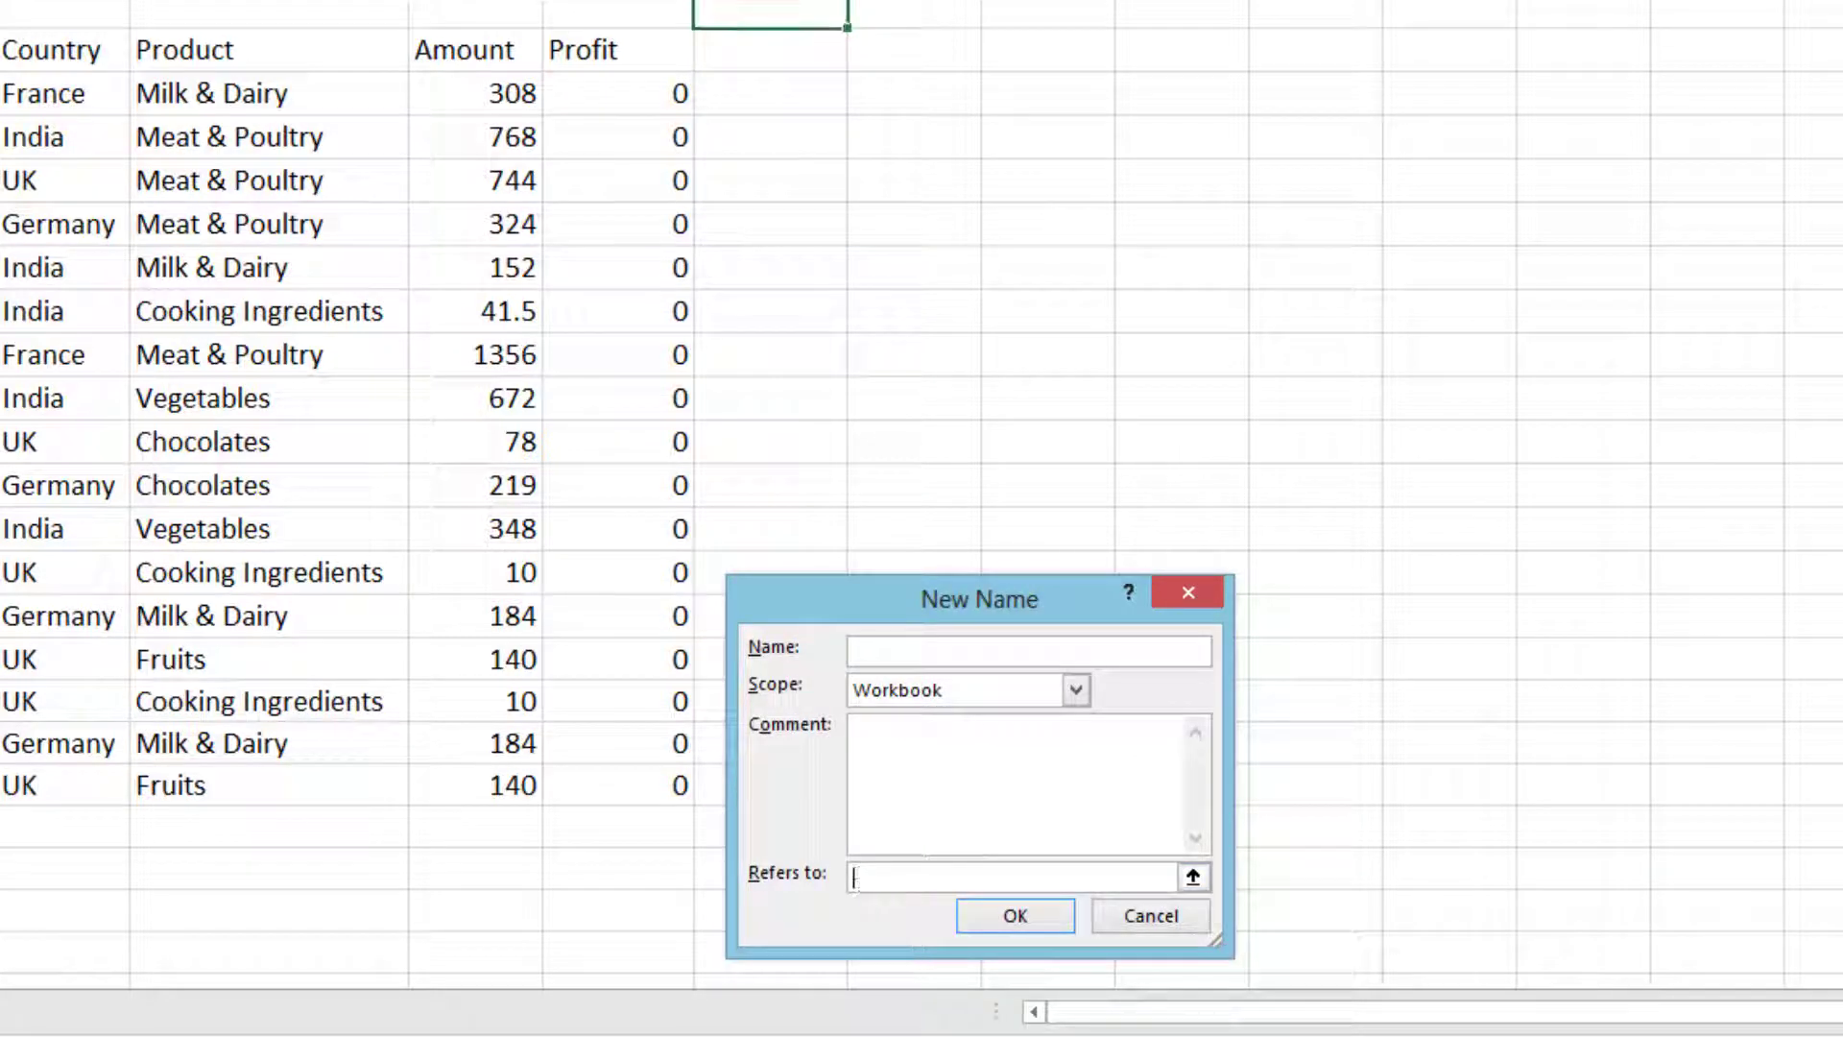
{"action": "key", "text": "ctrl+v"}
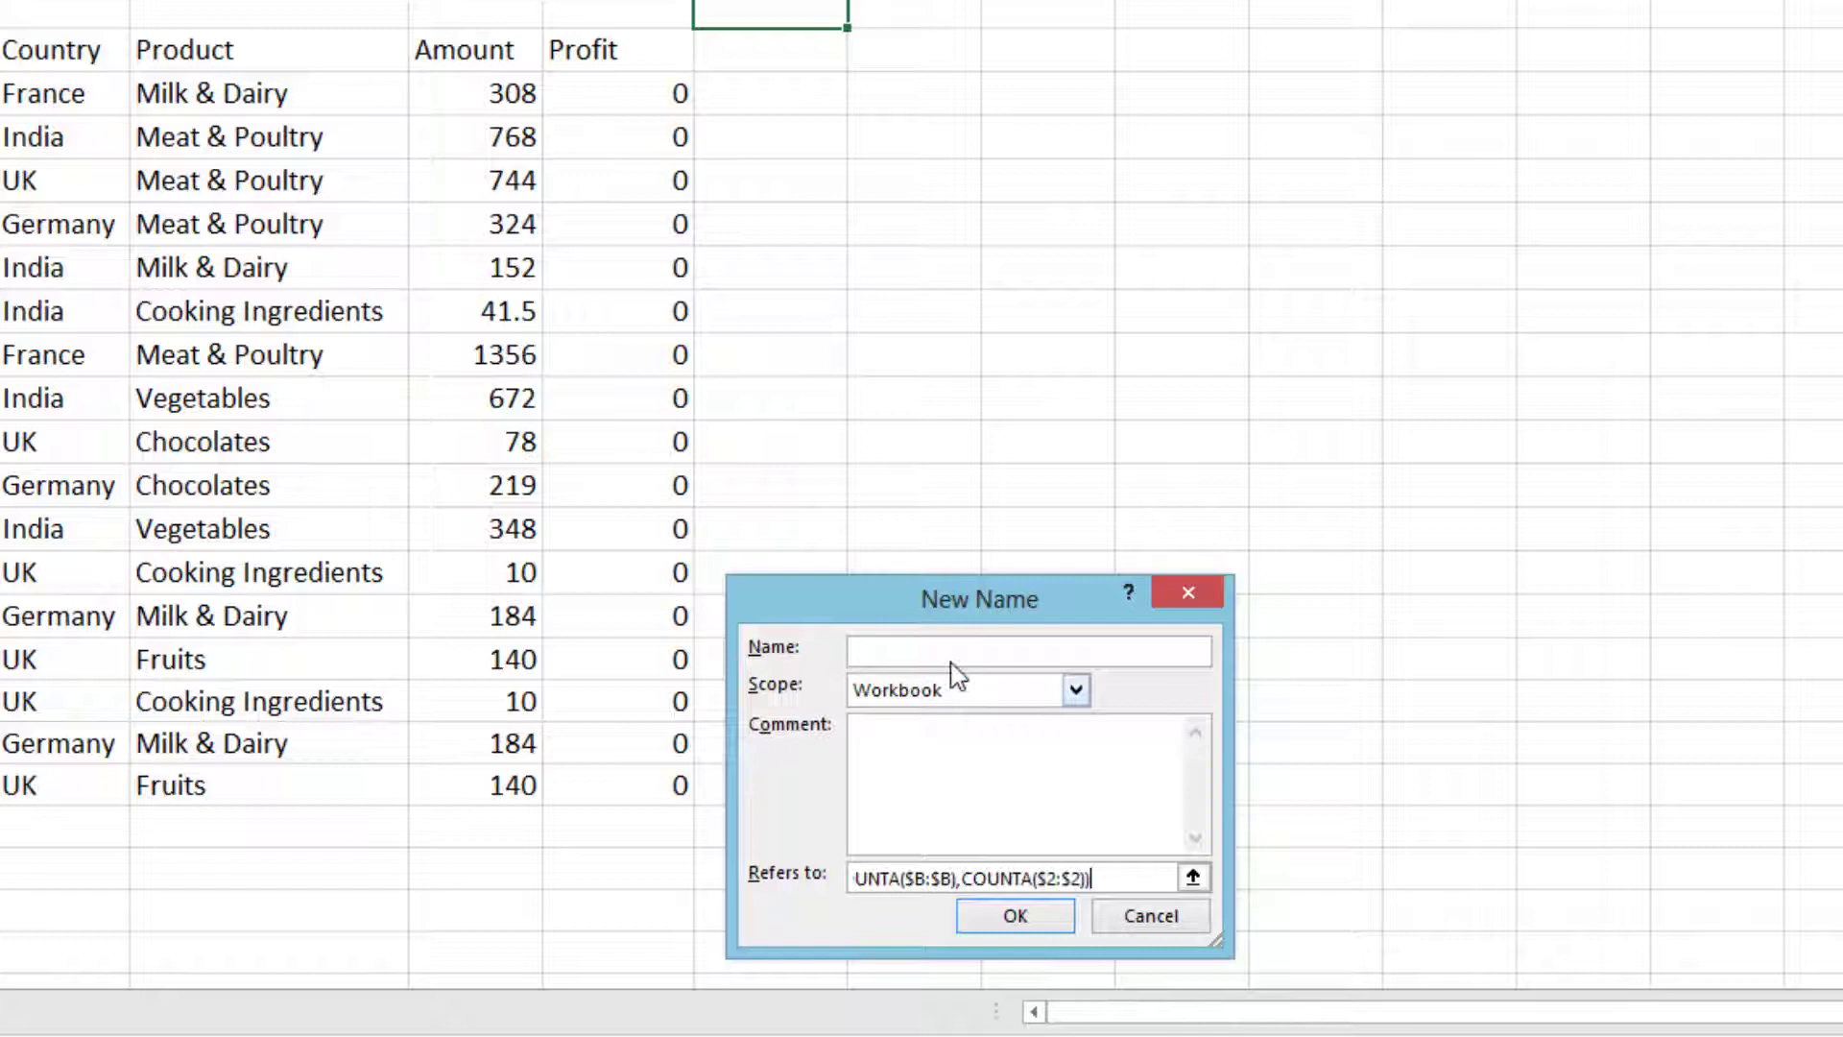
{"action": "left_click", "coordinate": [951, 651]}
{"action": "type", "text": "Data_Adjustable"}
Step: Confirm the Data_Adjustable name and clear the spilled copy in F7:I24
{"action": "left_click", "coordinate": [1025, 922]}
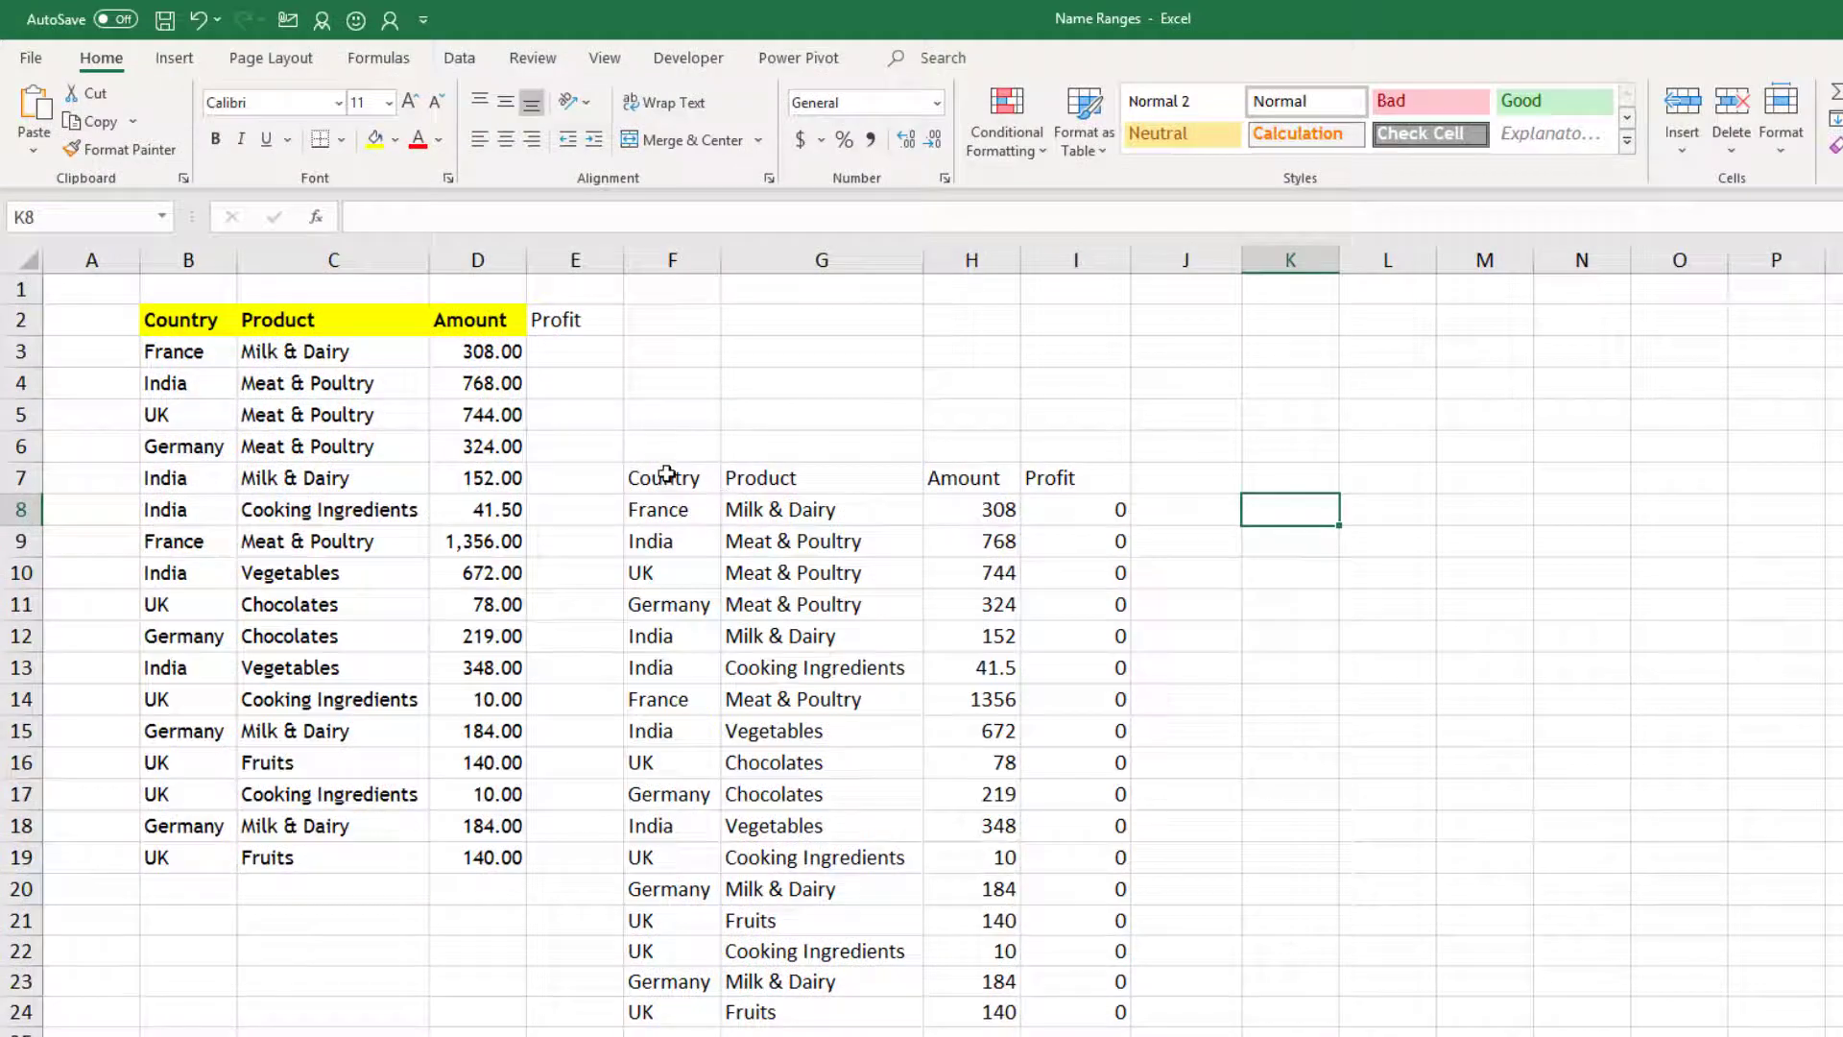
{"action": "left_click_drag", "start_coordinate": [662, 477], "coordinate": [1116, 1013]}
{"action": "key", "text": "Delete"}
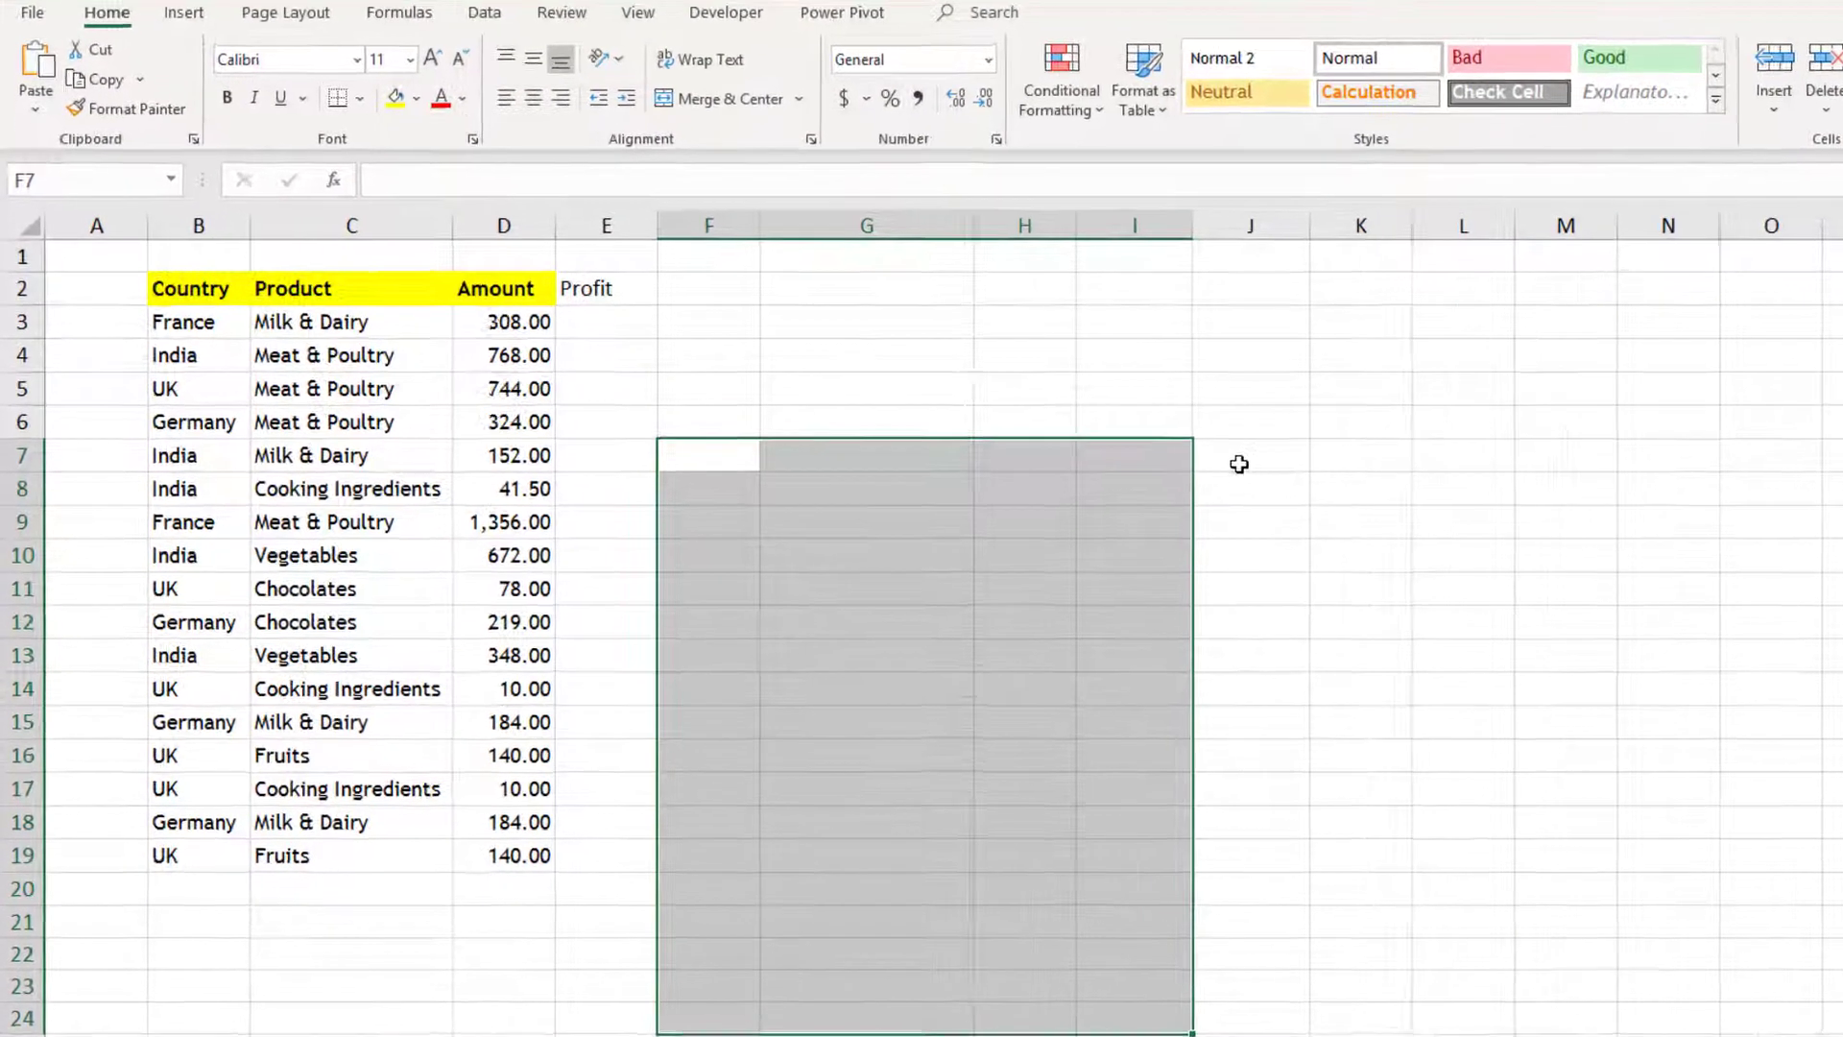
Step: Type =data in J7 to find Data_Adjustable among the suggestions, then cancel the entry
{"action": "left_click", "coordinate": [1176, 485]}
{"action": "type", "text": "="}
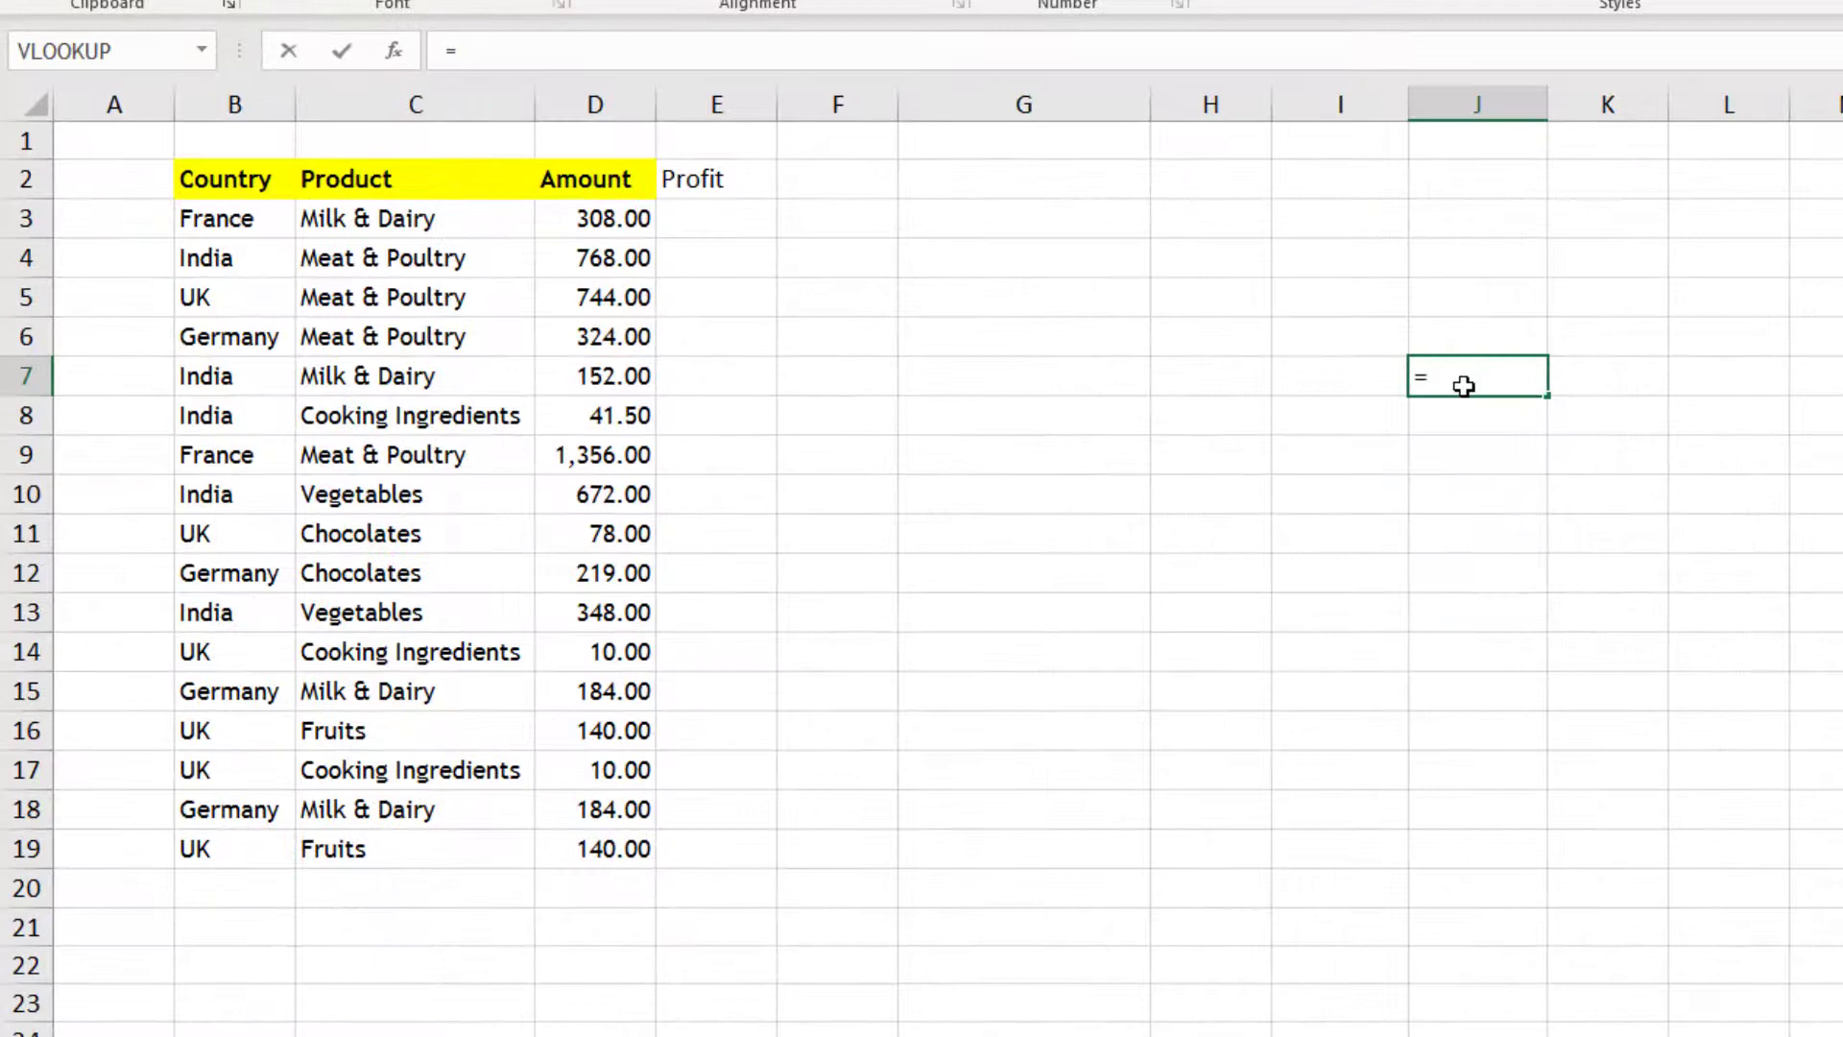
{"action": "type", "text": "data"}
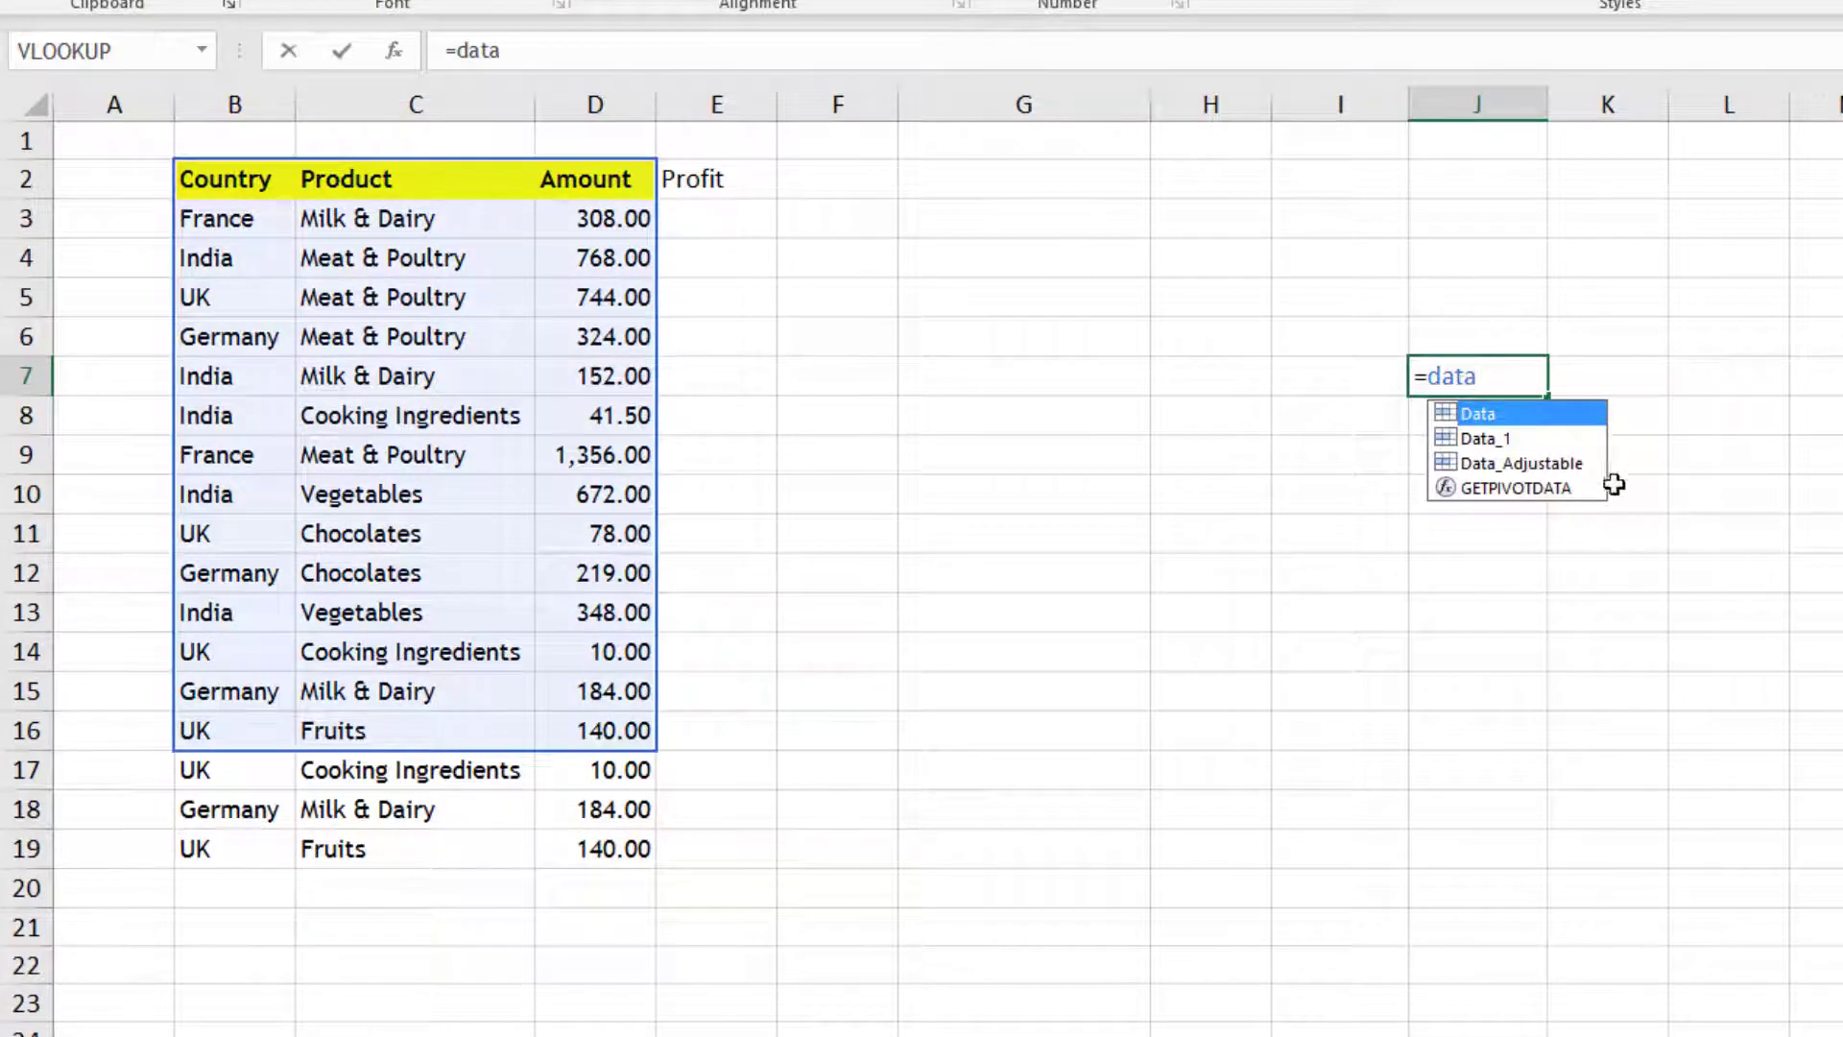
{"action": "left_click", "coordinate": [1531, 468]}
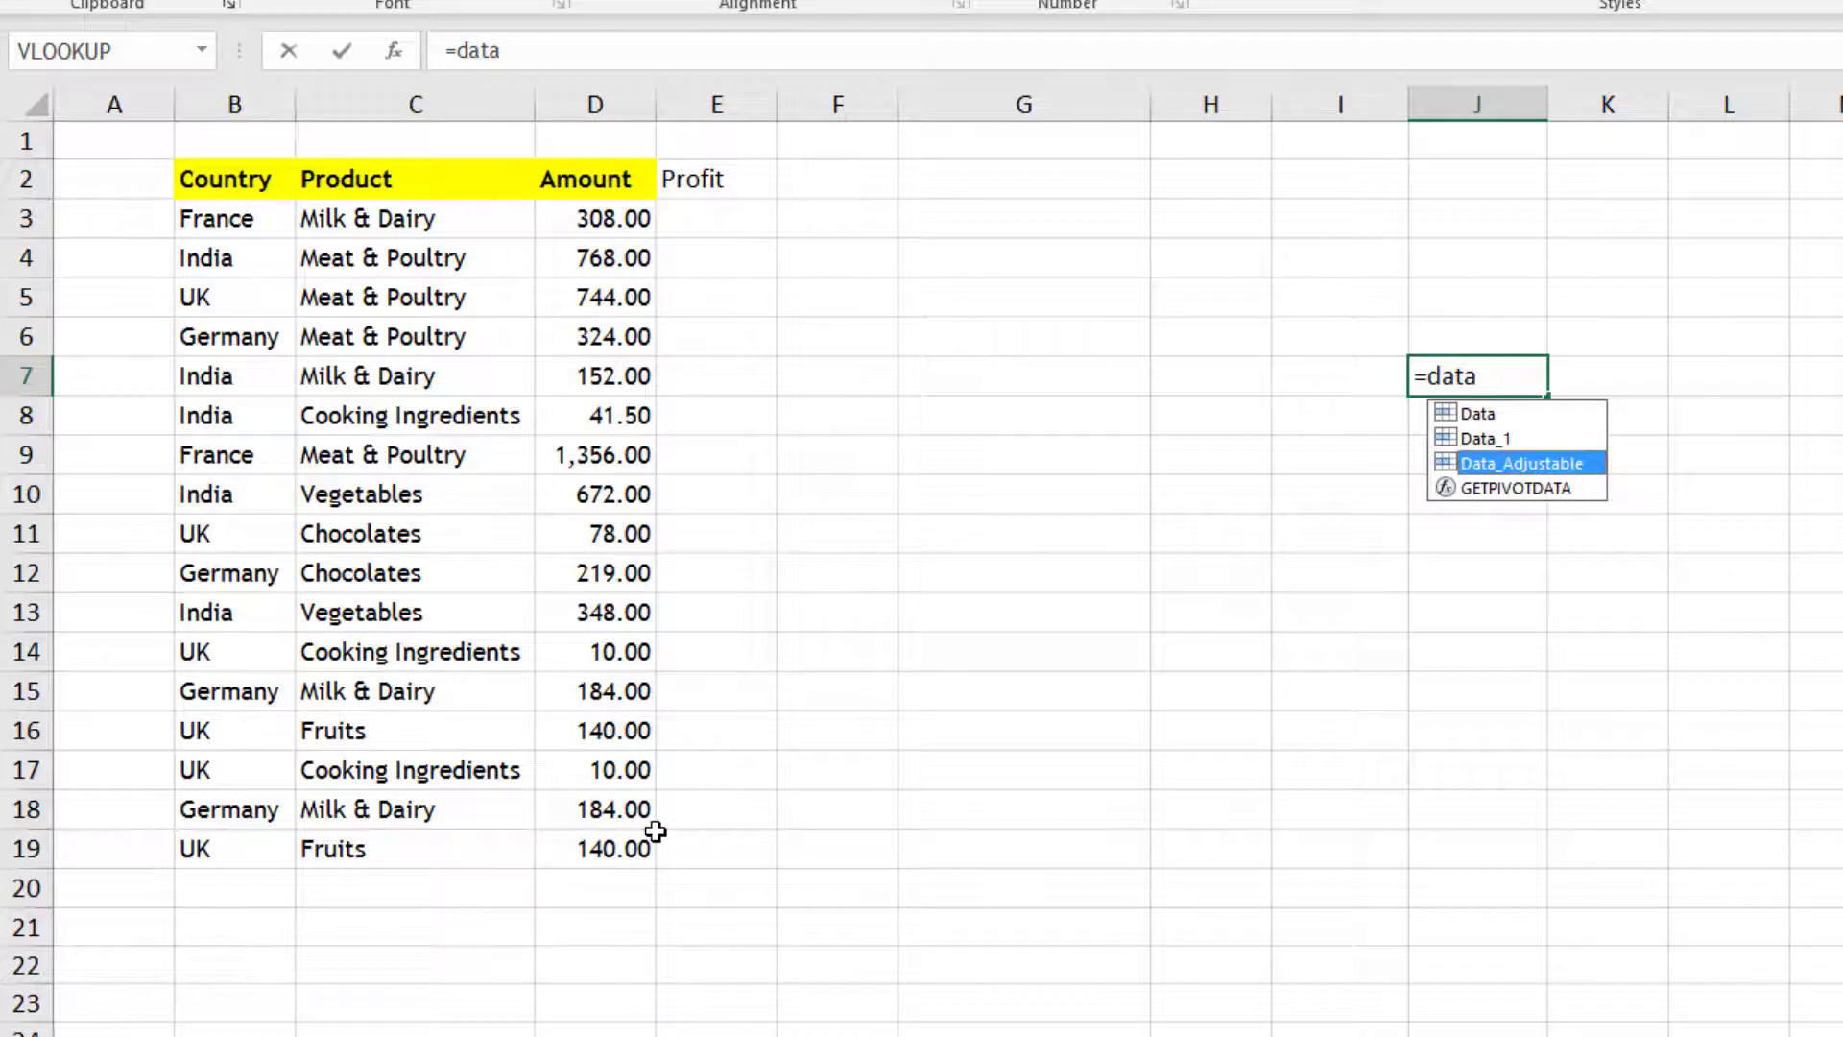
{"action": "key", "text": "Escape"}
{"action": "key", "text": "Escape"}
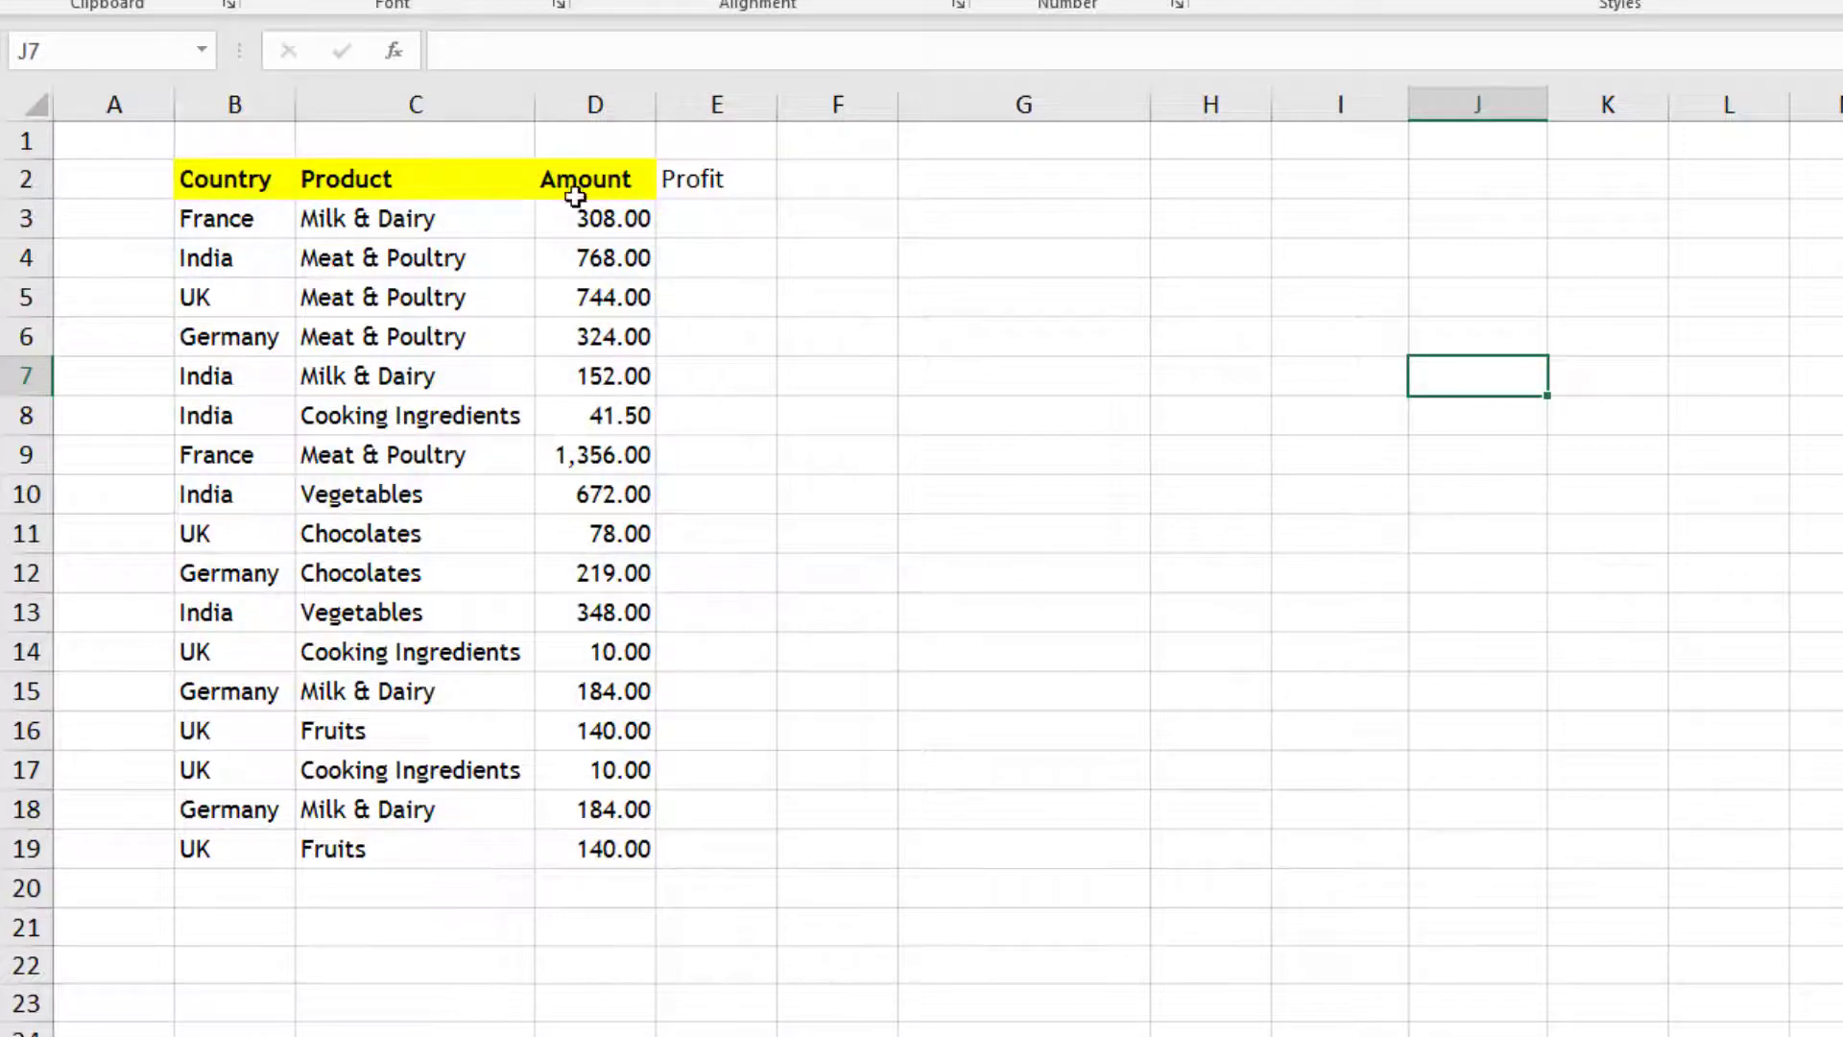
Step: Enter the test text 'sfdgf' in H2 and select the table area through column F
{"action": "left_click", "coordinate": [1228, 183]}
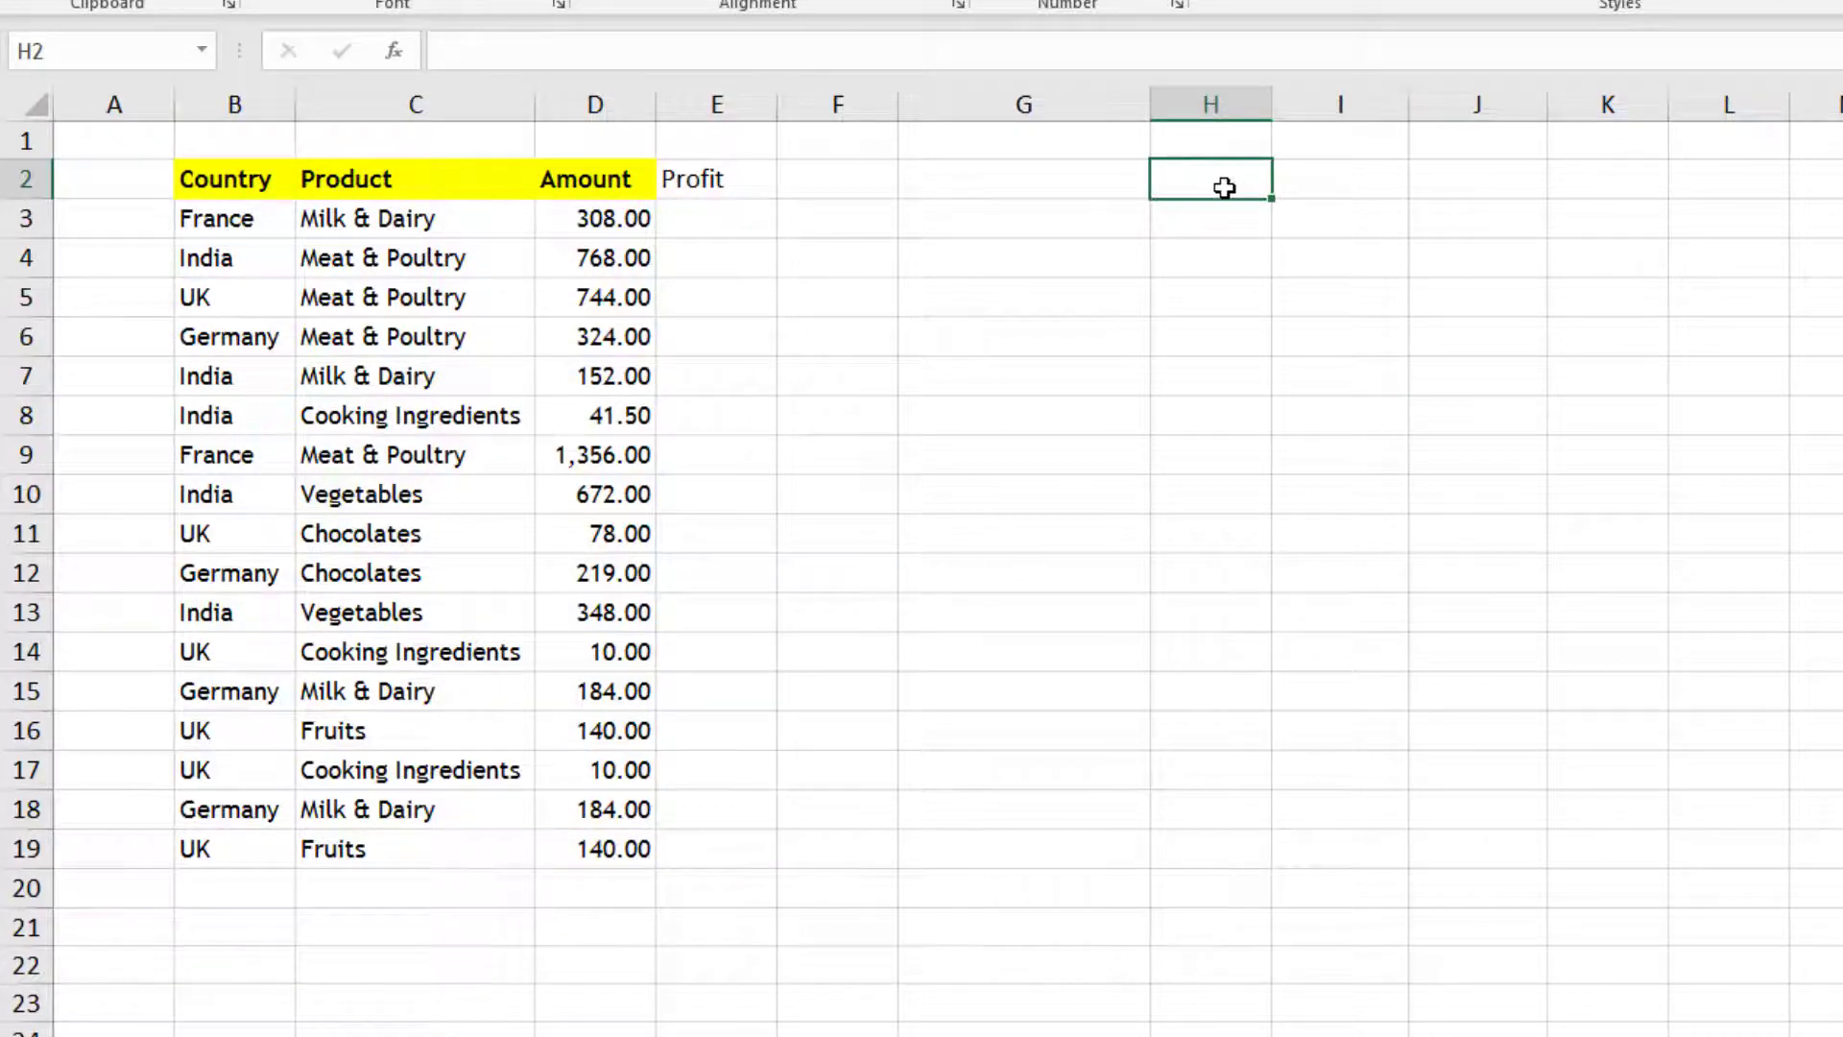
{"action": "type", "text": "sfdgf"}
{"action": "left_click", "coordinate": [1041, 430]}
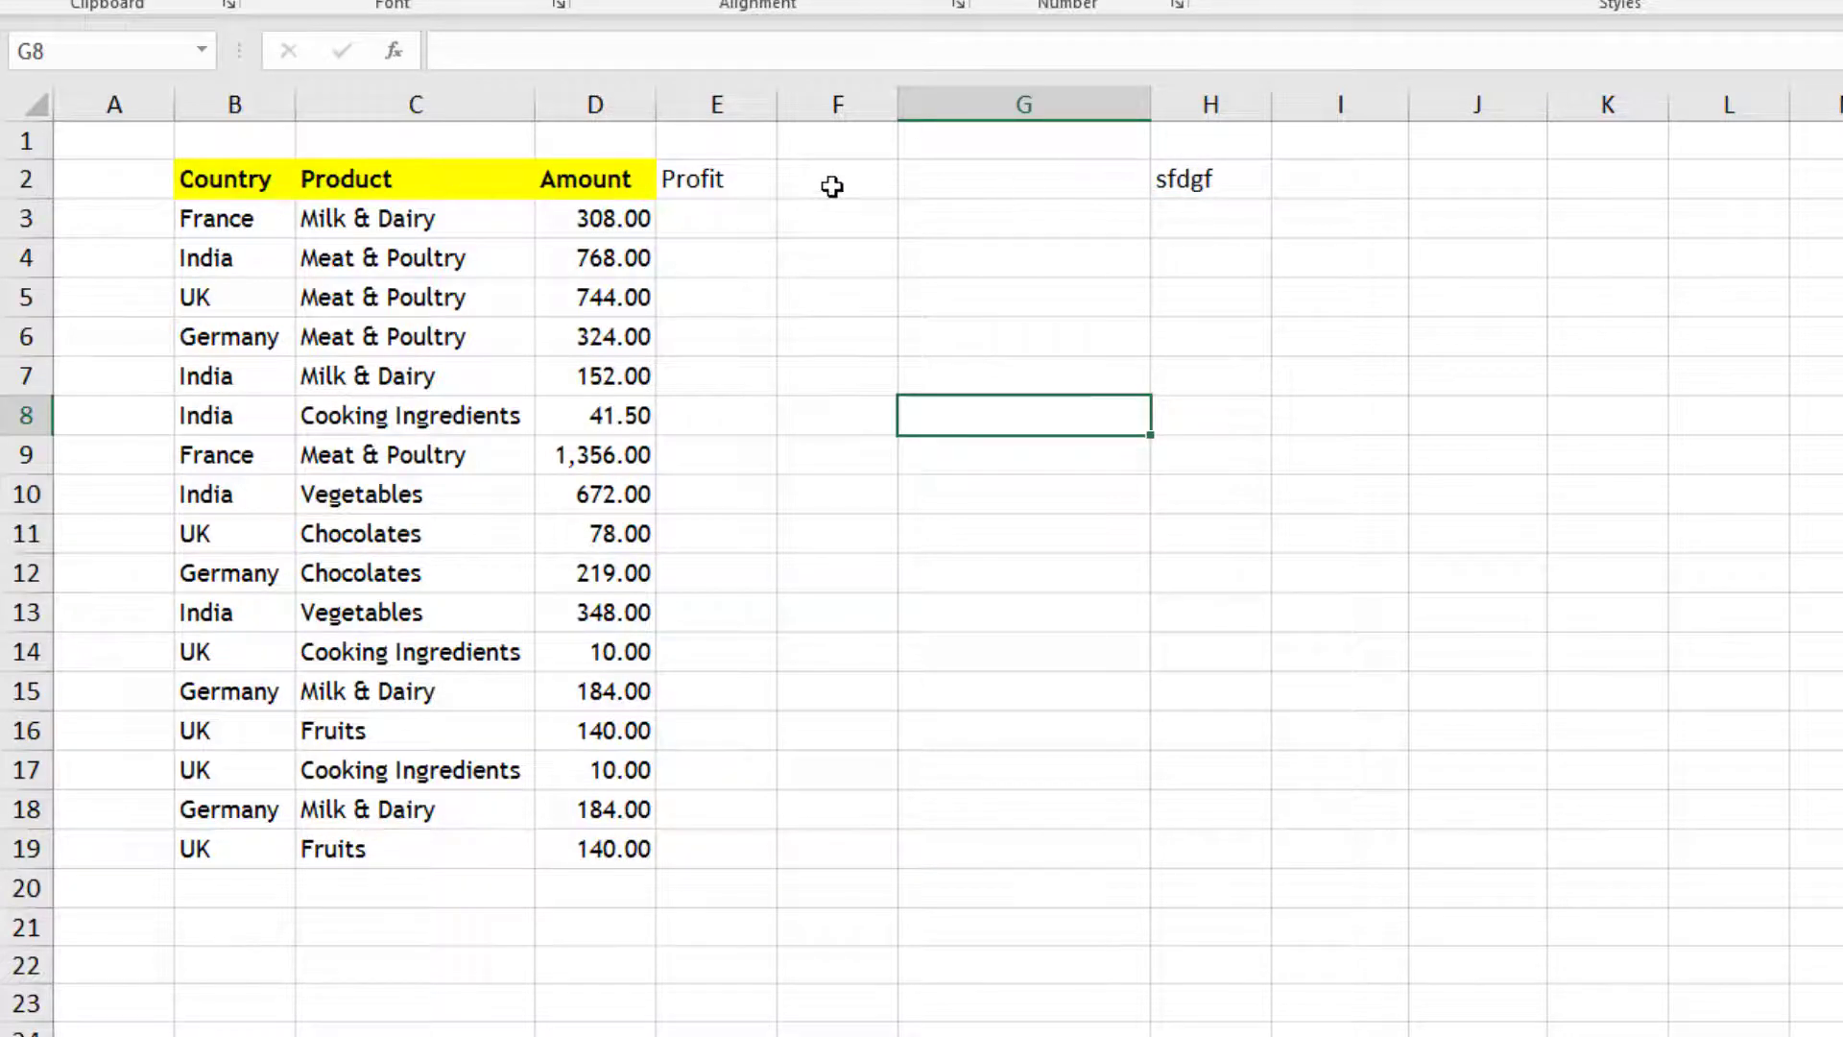
{"action": "left_click_drag", "start_coordinate": [831, 183], "coordinate": [243, 849]}
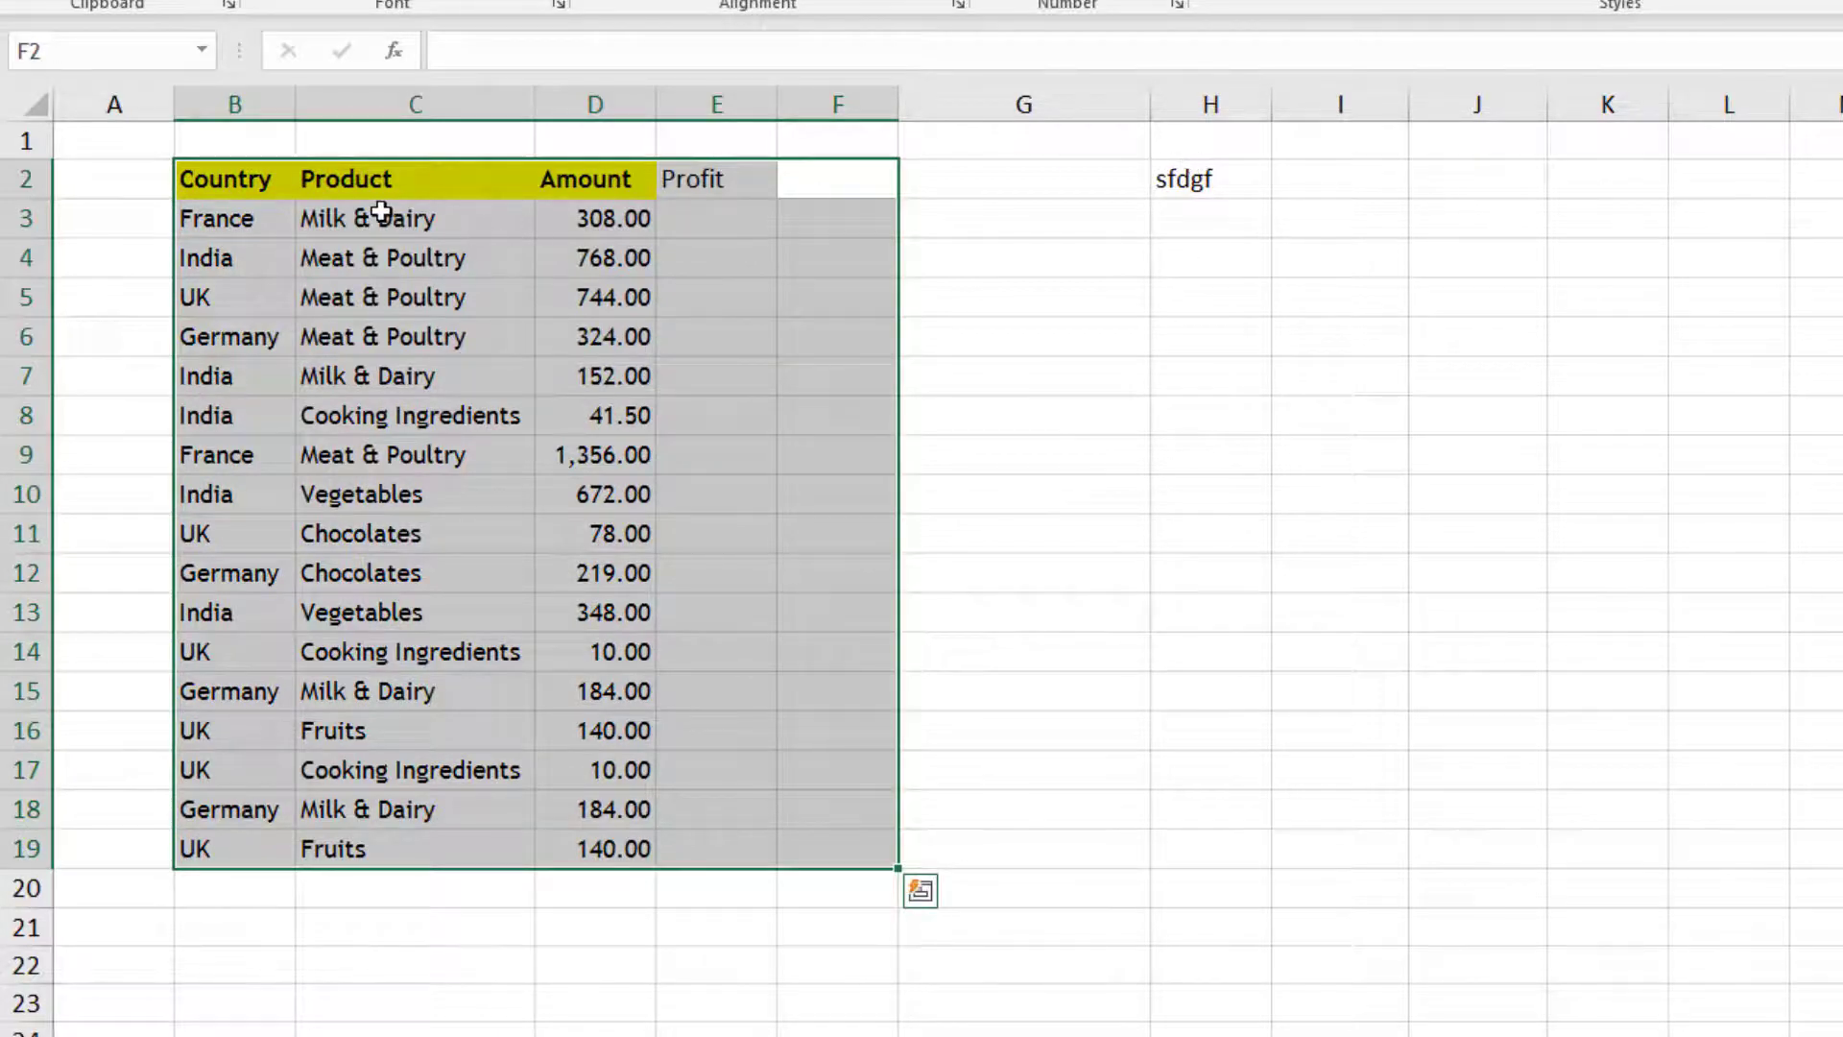
Step: Delete India from B10 and compare the Country column with the table range B2 to row 18
{"action": "left_click", "coordinate": [204, 494]}
{"action": "key", "text": "Delete"}
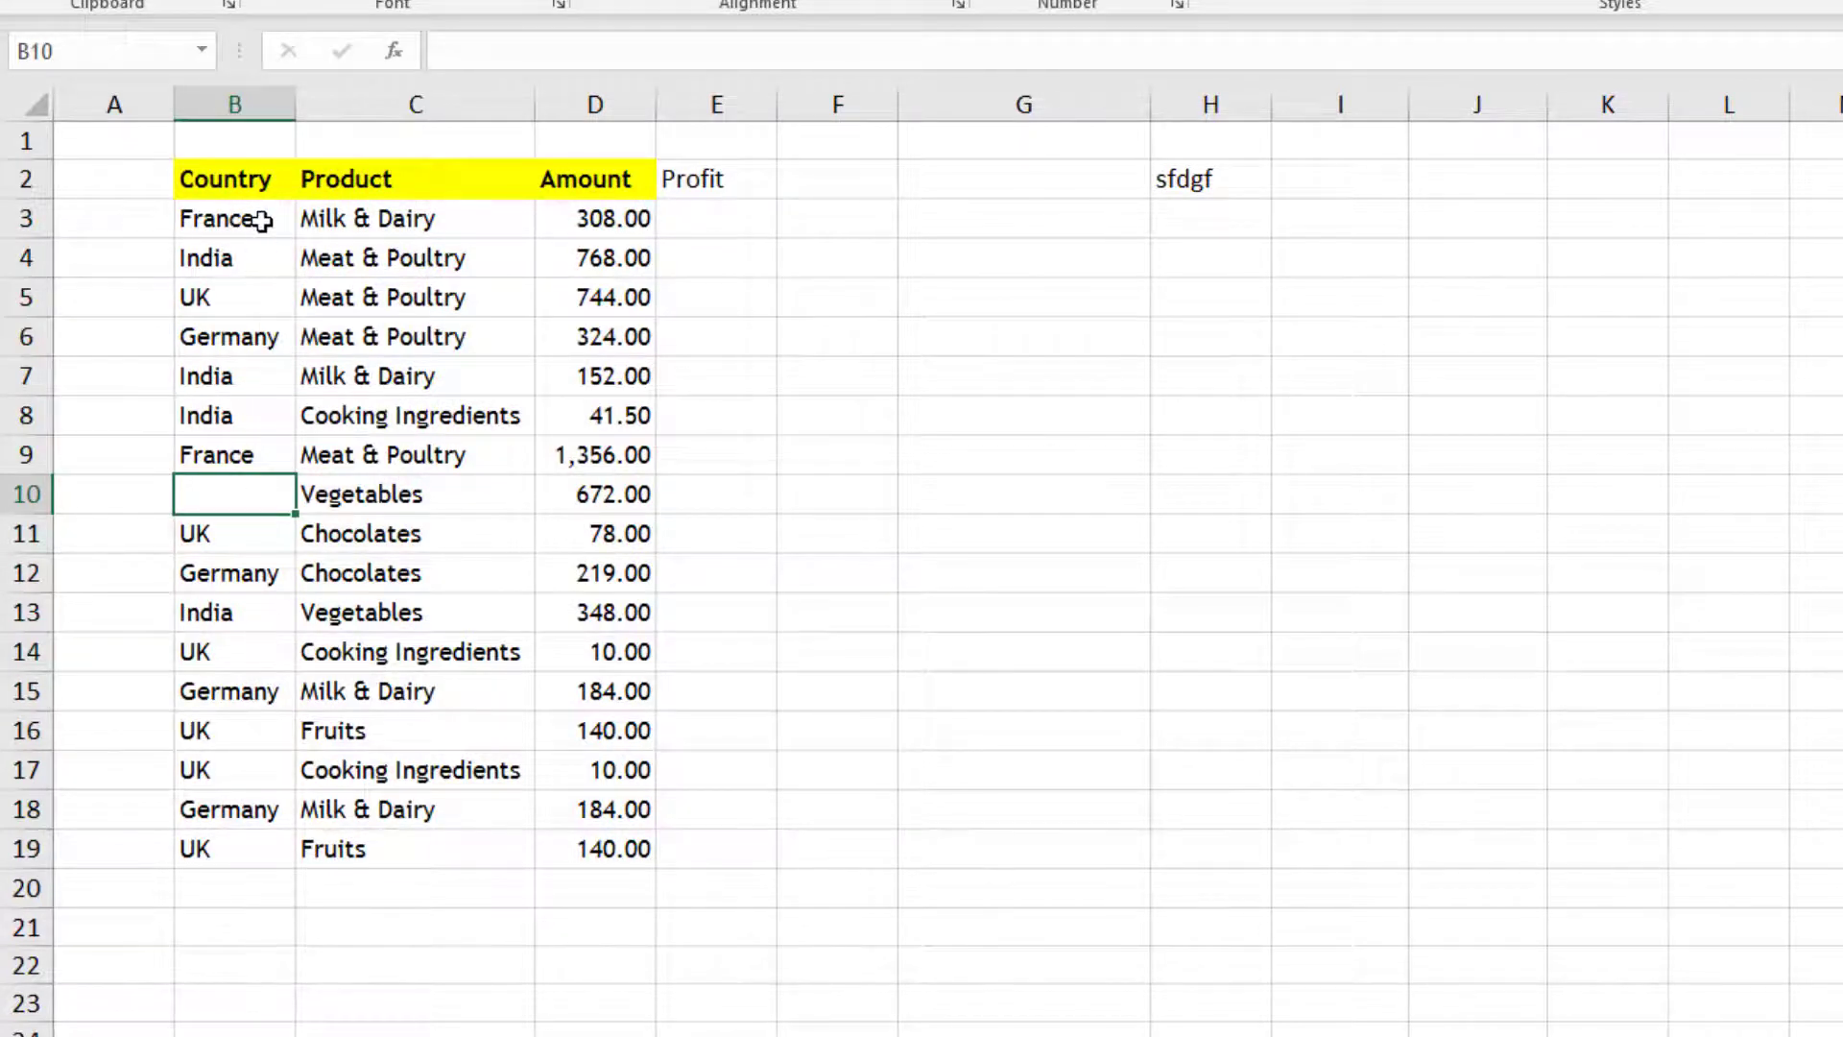
{"action": "left_click_drag", "start_coordinate": [255, 177], "coordinate": [250, 857]}
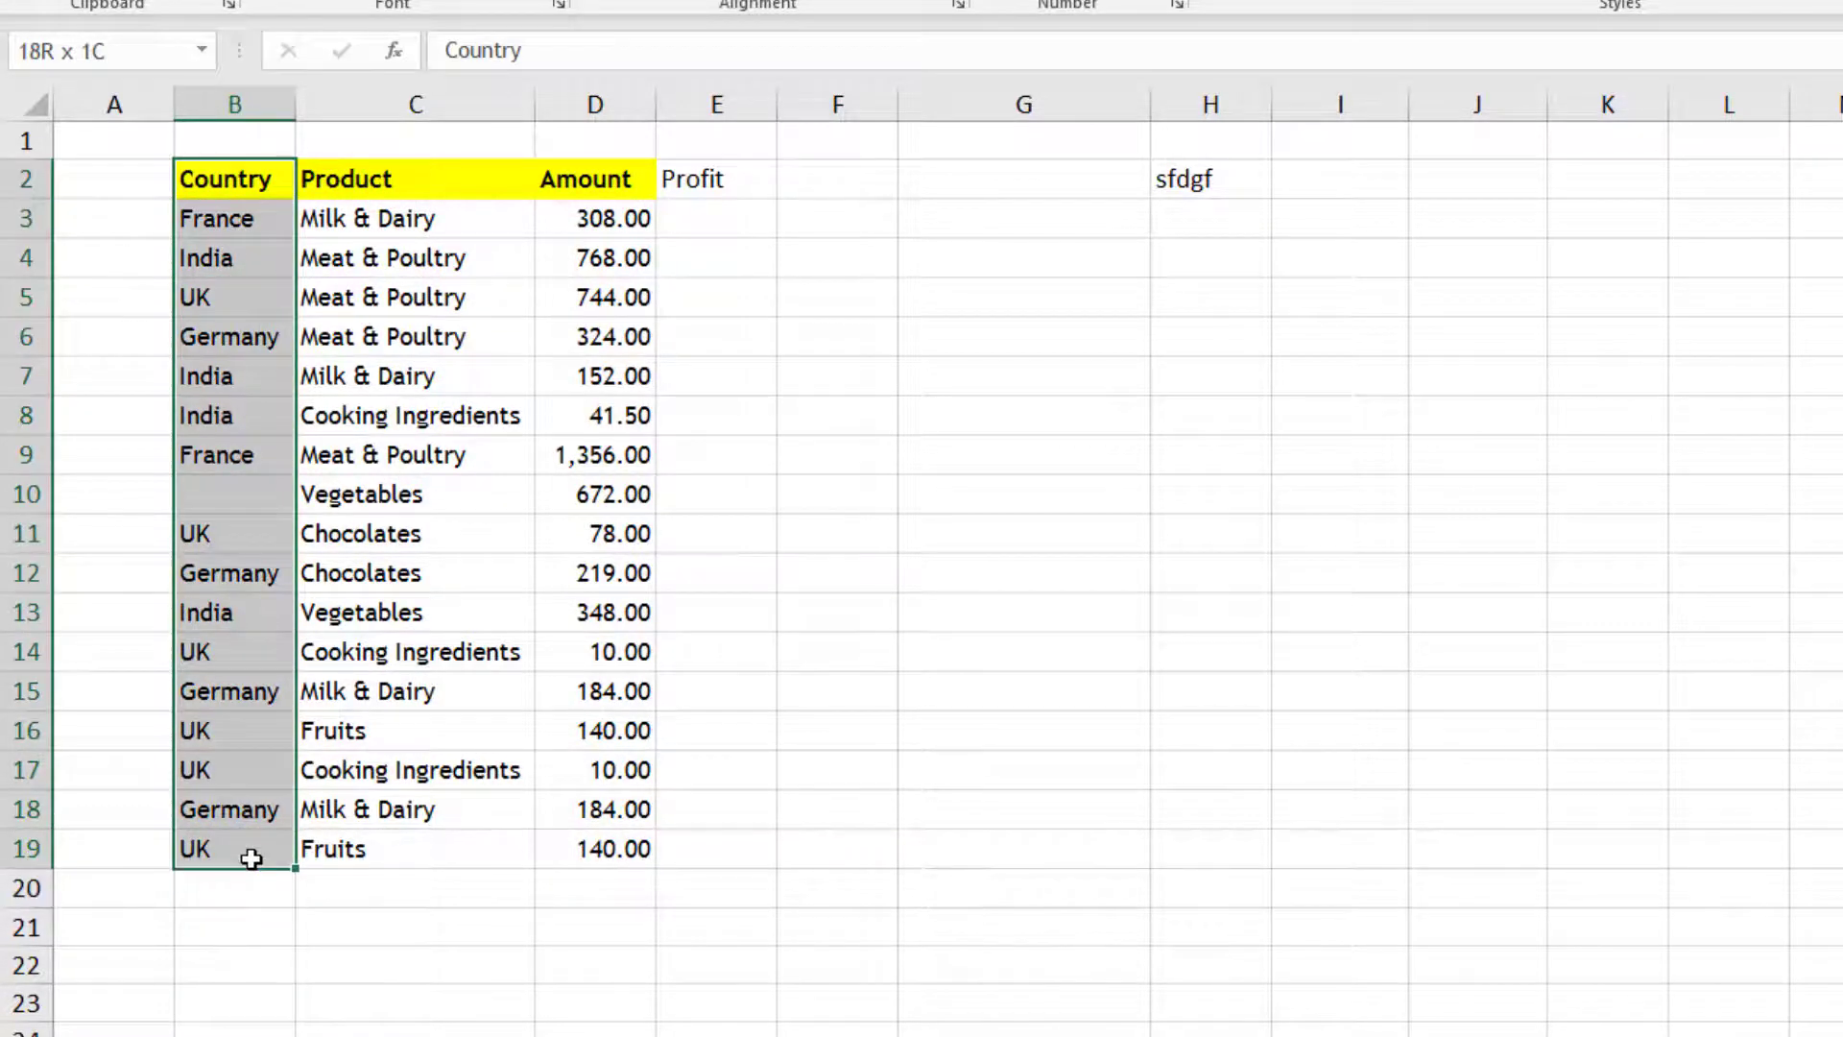
{"action": "left_click_drag", "start_coordinate": [231, 174], "coordinate": [659, 809]}
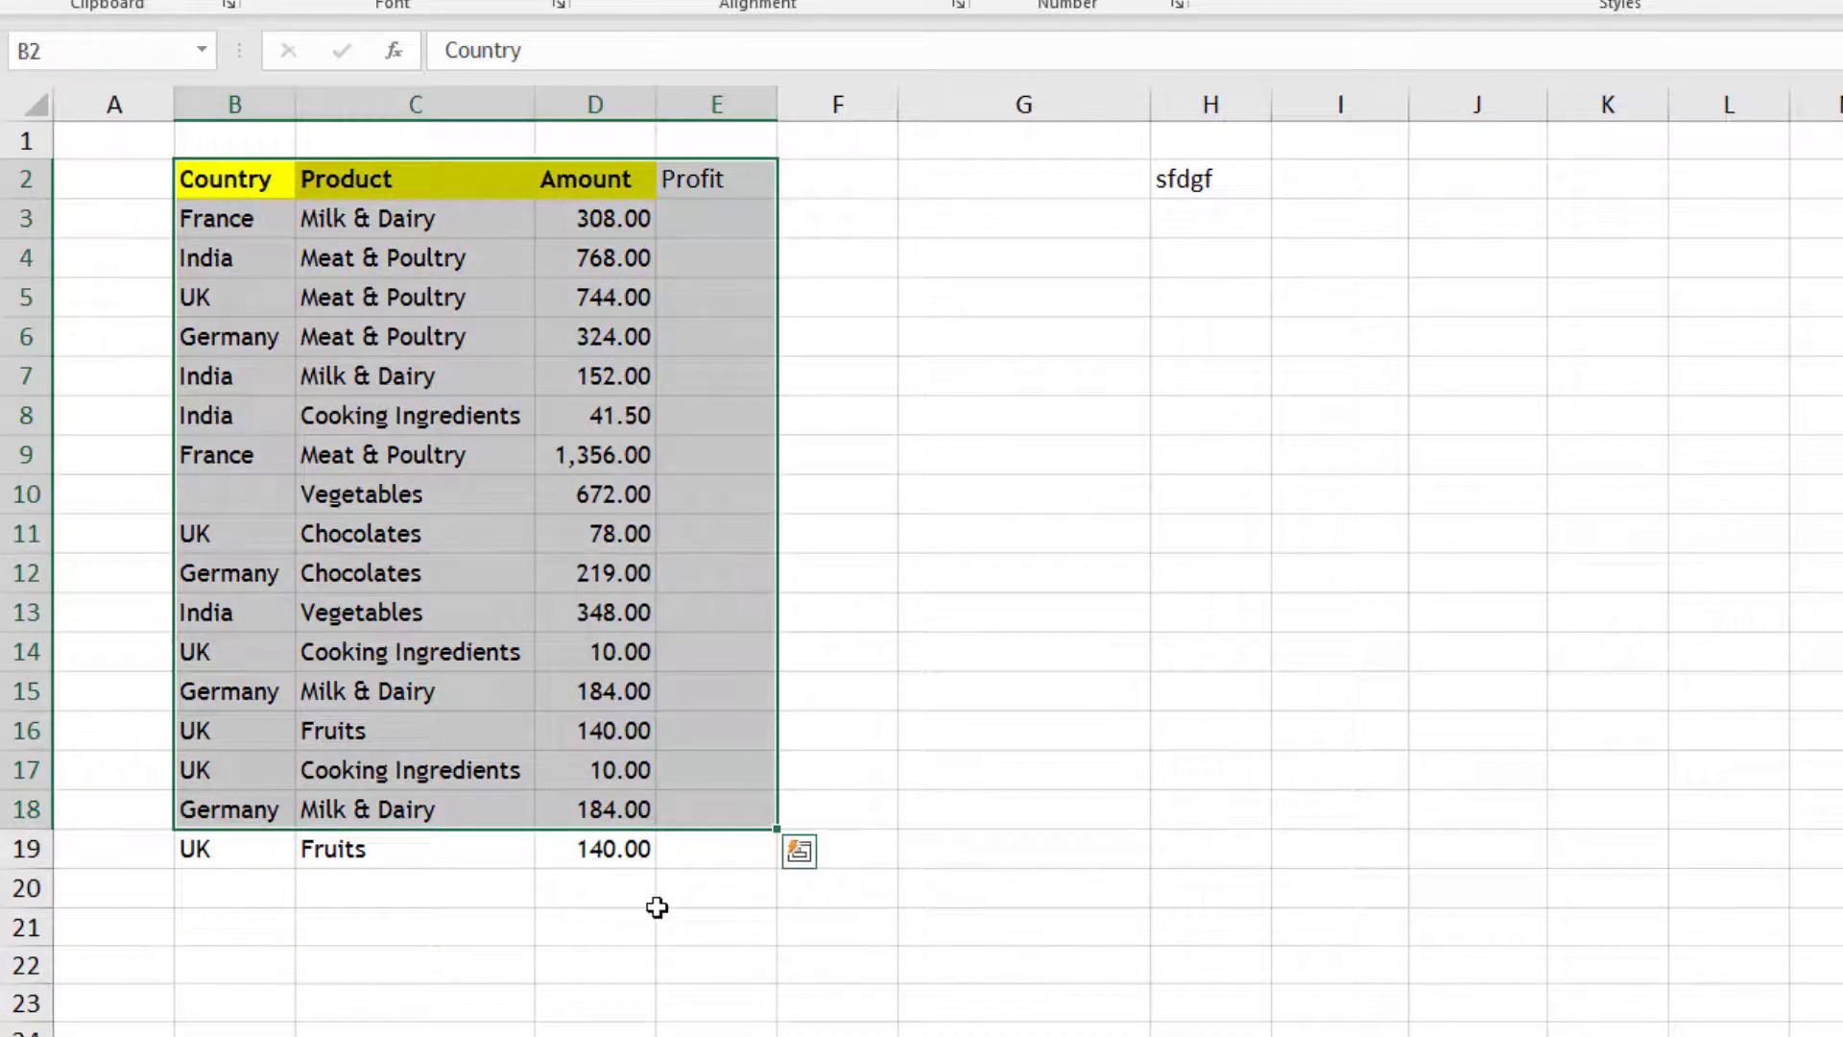